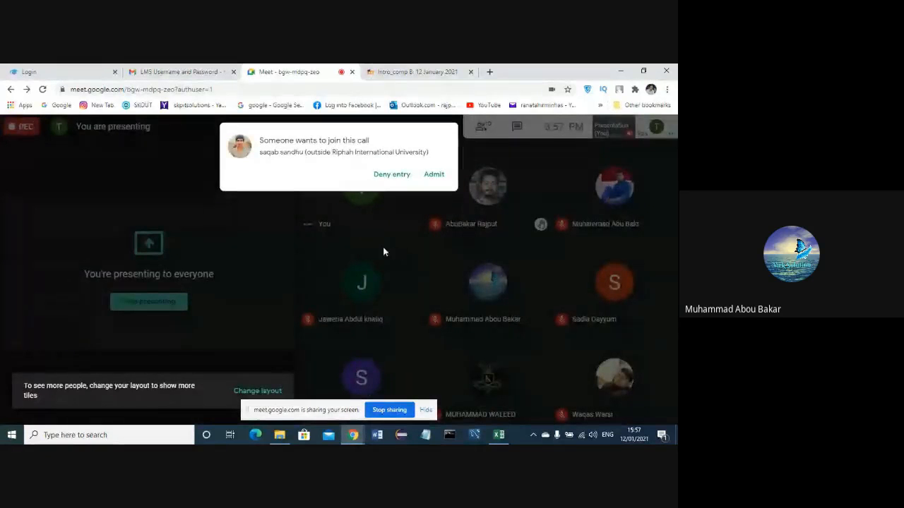
# - Admit the two waiting participants to the call and show the list of people in the meeting
pyautogui.click(434, 175)
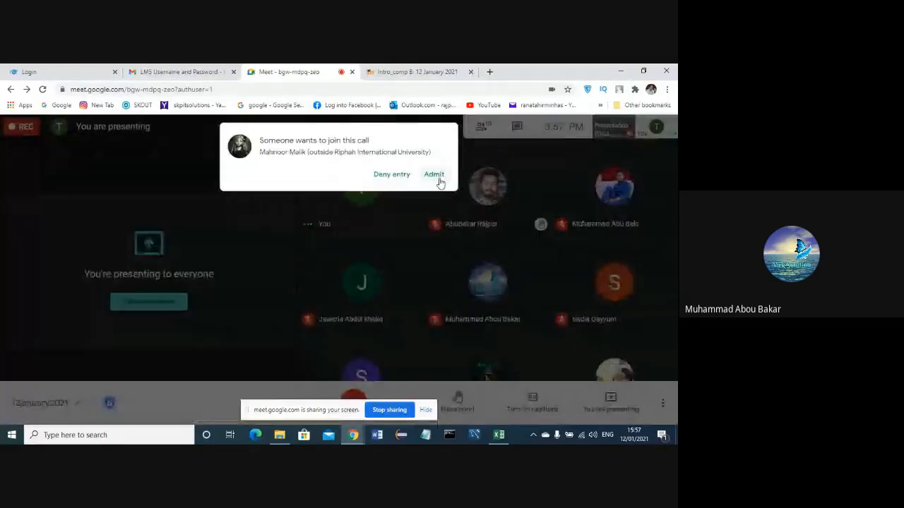
pyautogui.click(439, 182)
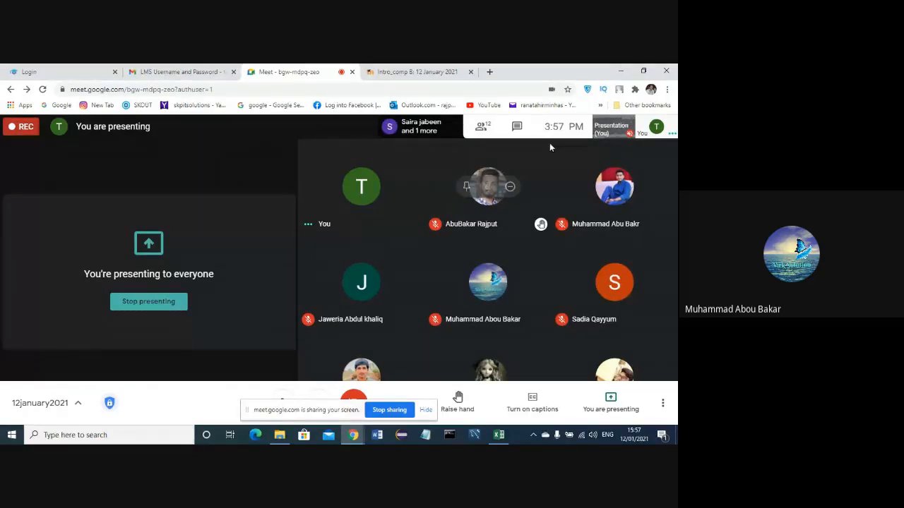
pyautogui.click(518, 131)
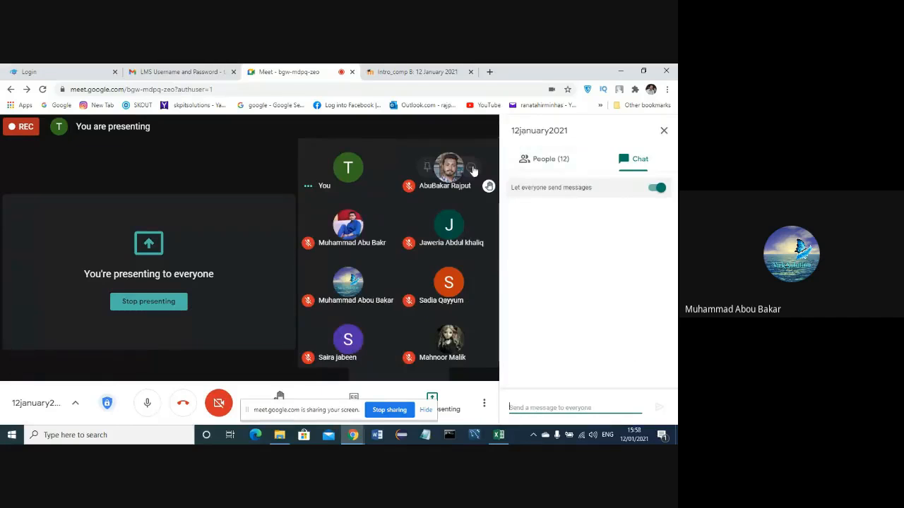
pyautogui.click(555, 155)
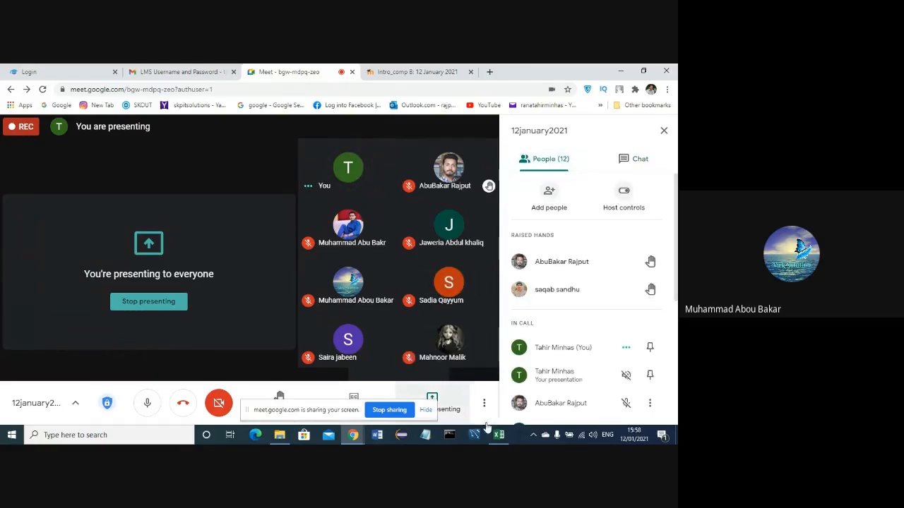
# - Switch to the "average sum" workbook in Excel
pyautogui.moveTo(492, 437)
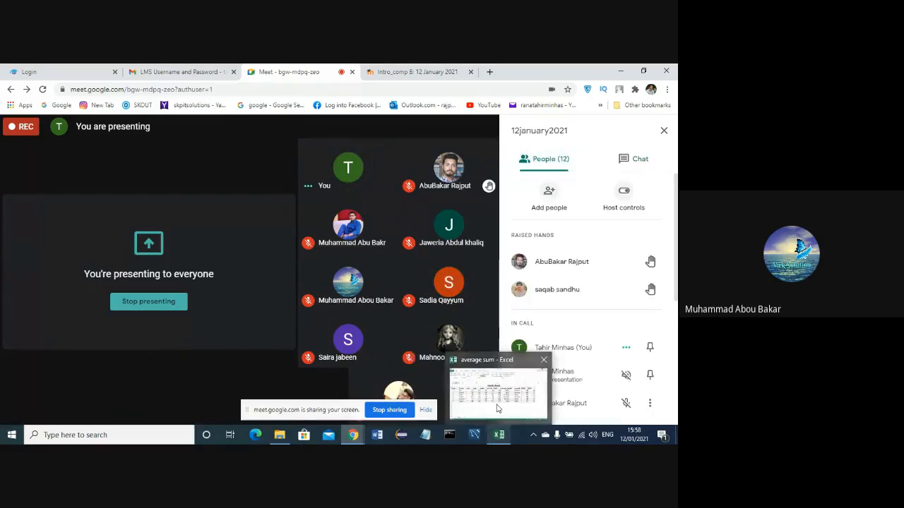
pyautogui.click(497, 408)
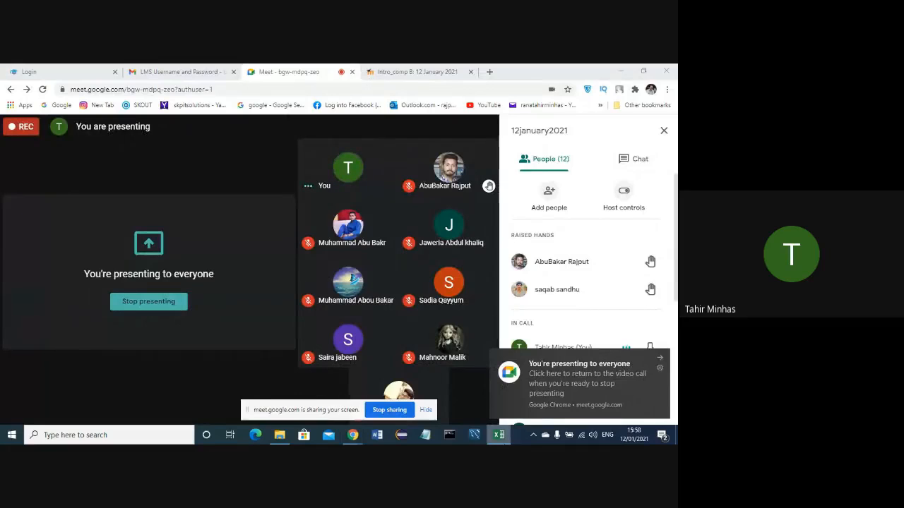
pyautogui.moveTo(500, 436)
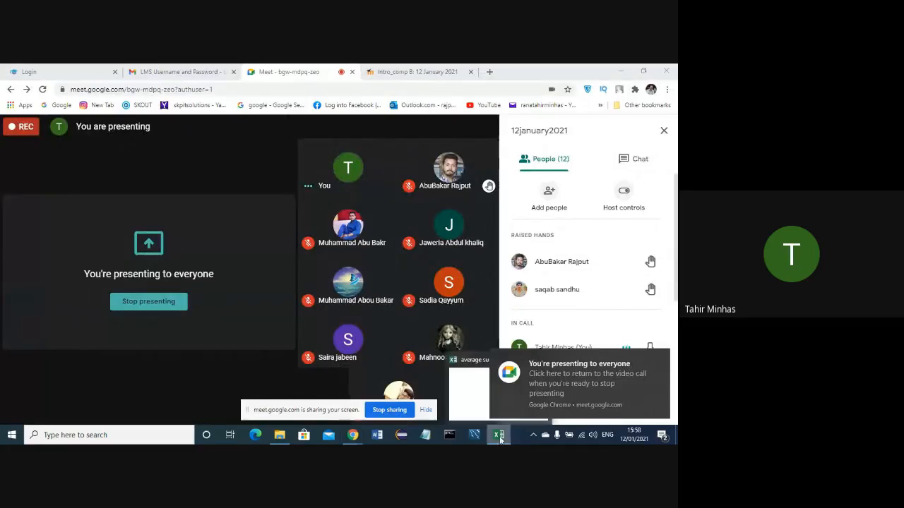
pyautogui.click(474, 401)
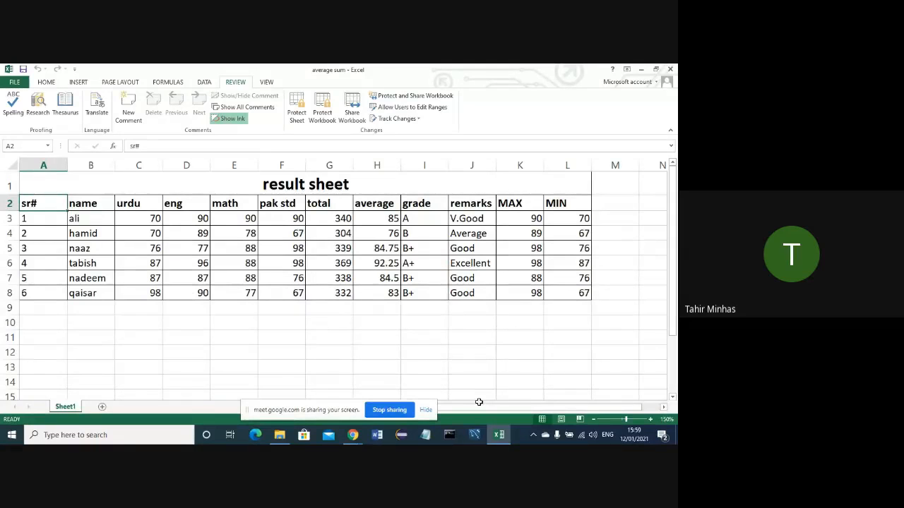
# - Return to the Google Meet call and admit the waiting participant
pyautogui.moveTo(353, 435)
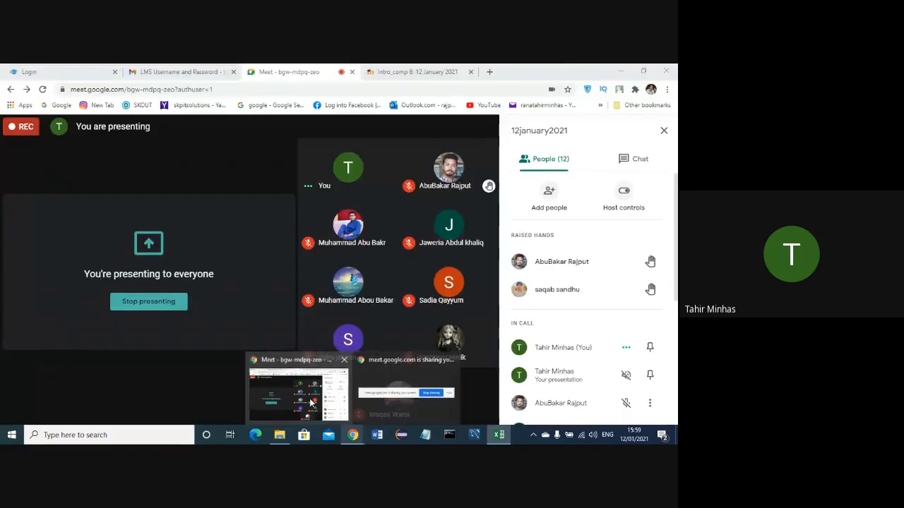
pyautogui.click(311, 402)
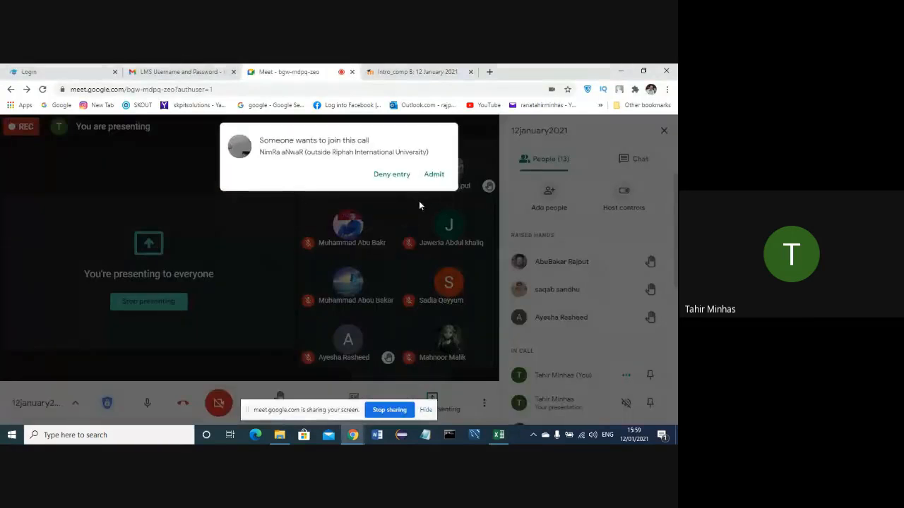
pyautogui.click(435, 177)
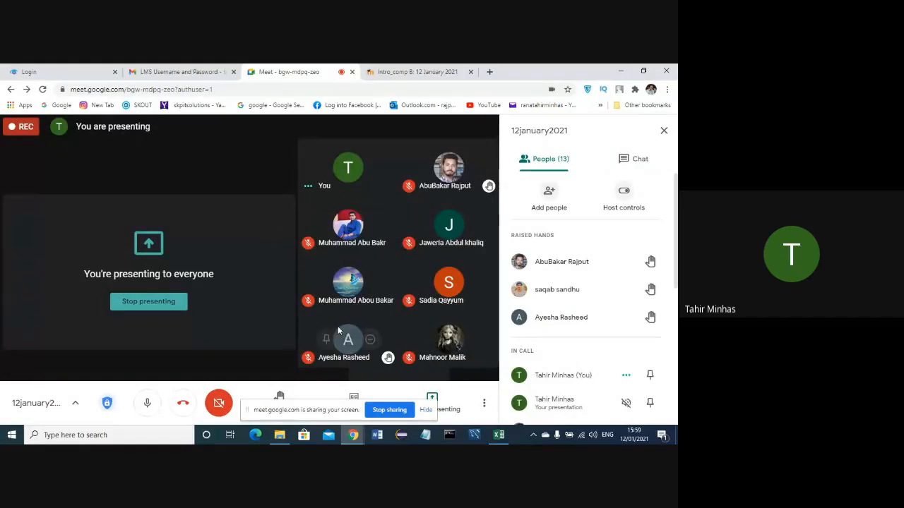
# - Switch back to Excel and enter the title "STUDENTS RESULT SHEET 2021" in cell A1 of a new blank workbook
pyautogui.moveTo(499, 436)
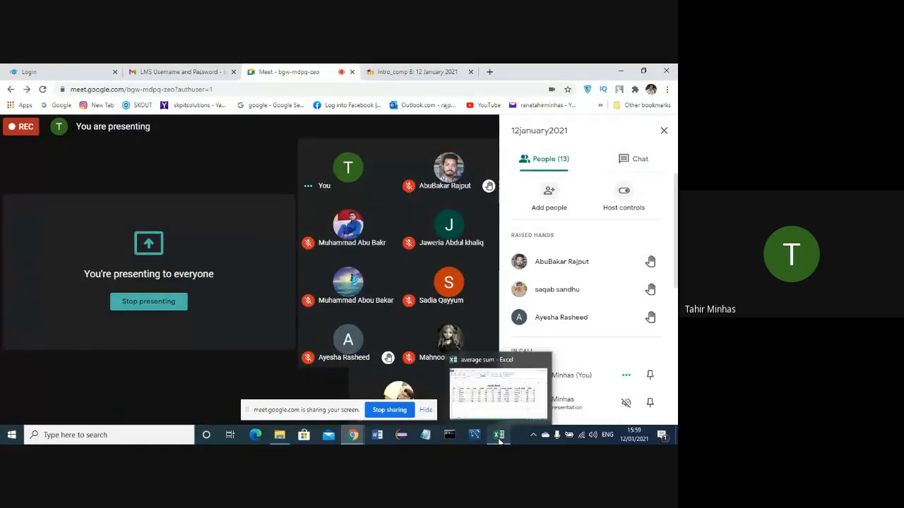
pyautogui.click(473, 381)
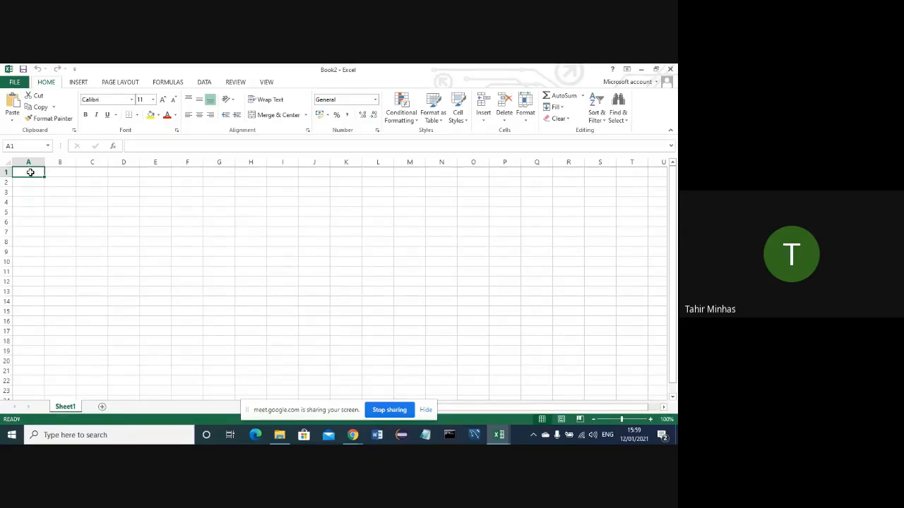
pyautogui.write('St')
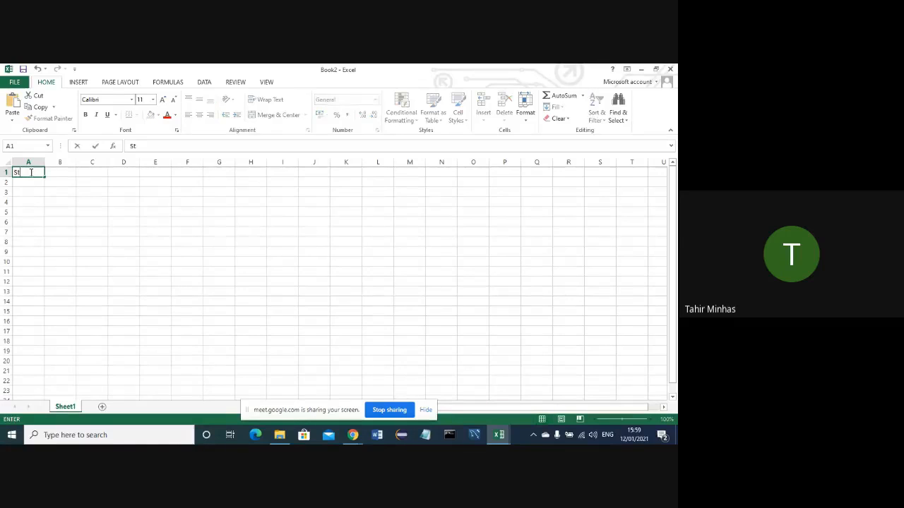
pyautogui.press('BackSpace')
pyautogui.press('BackSpace')
pyautogui.write('STUDENTS RESULT')
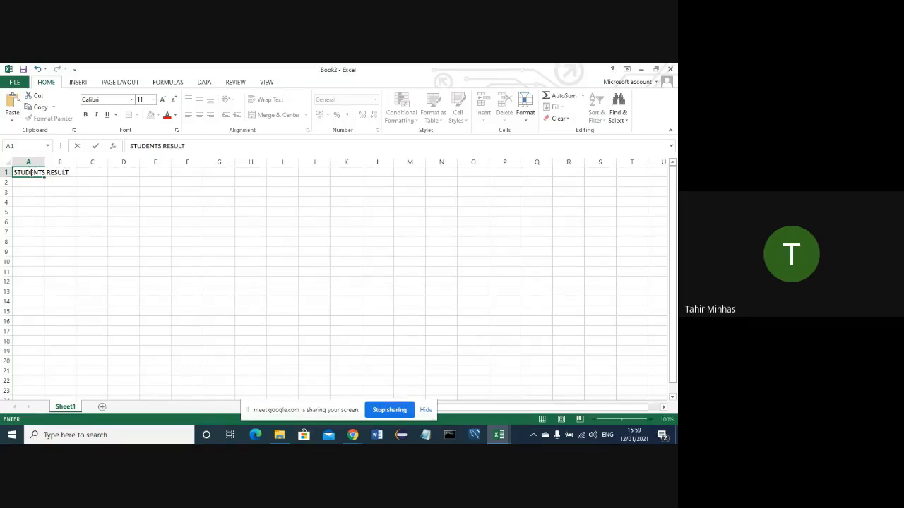
pyautogui.write(' SHEET 2021')
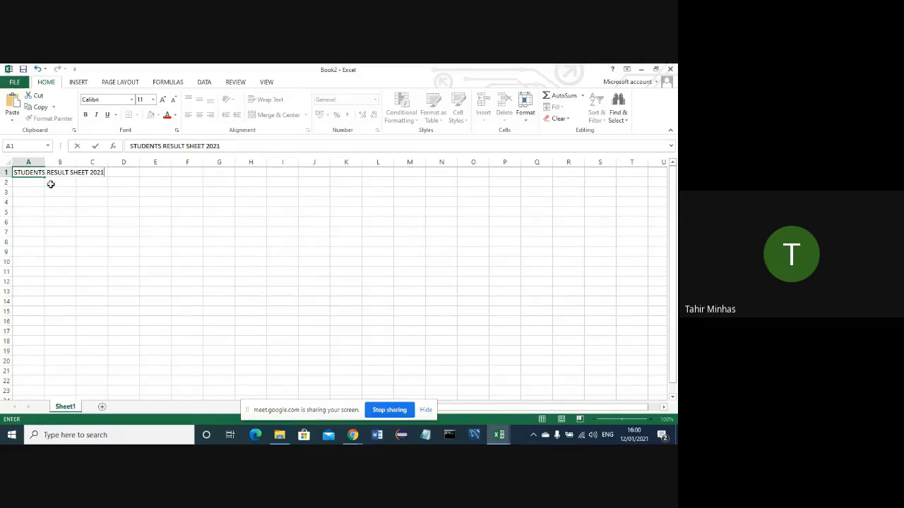
# - Enter the column headings Sr#, Name and Father Name in cells A4 to C4
pyautogui.click(28, 202)
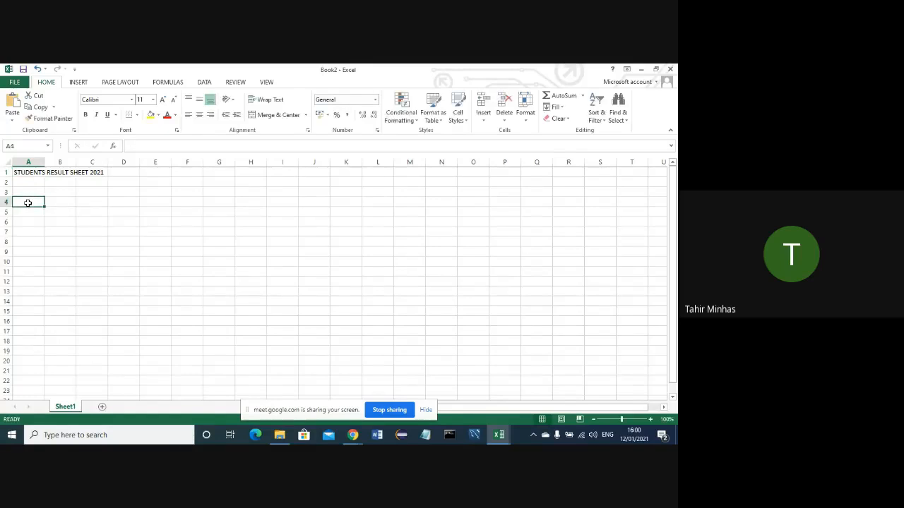
pyautogui.write('Sr')
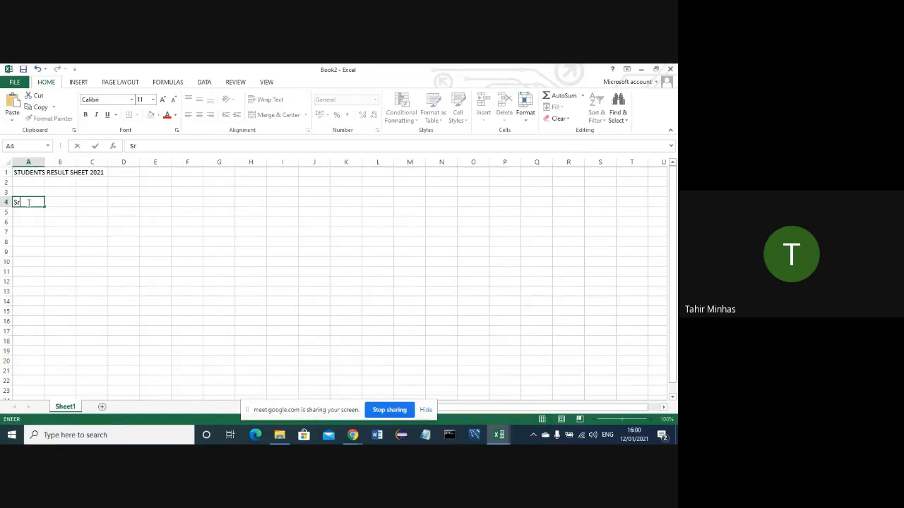
pyautogui.write('#')
pyautogui.press('Tab')
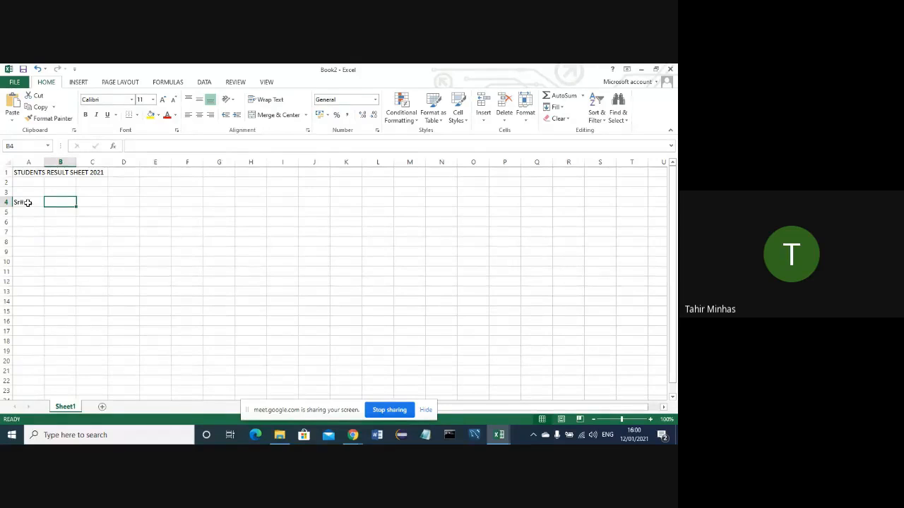
pyautogui.write('s')
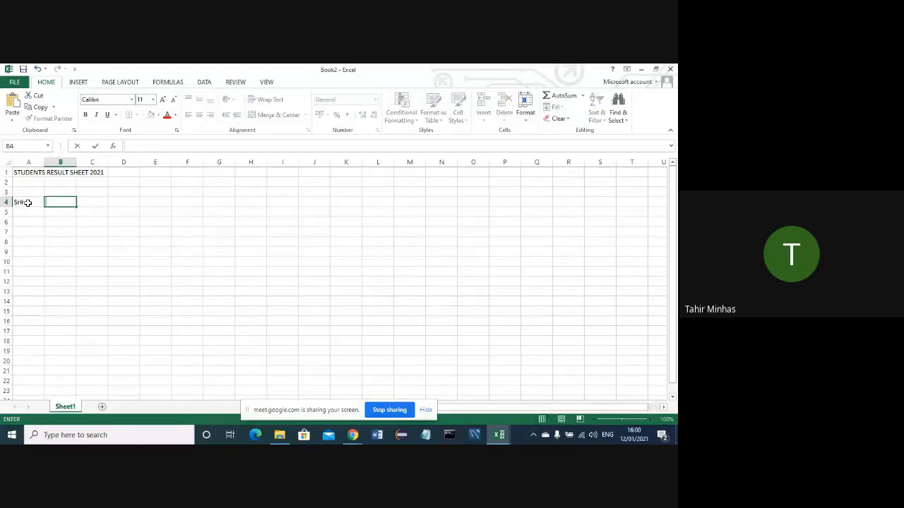
pyautogui.write('Name')
pyautogui.press('Tab')
pyautogui.write('F')
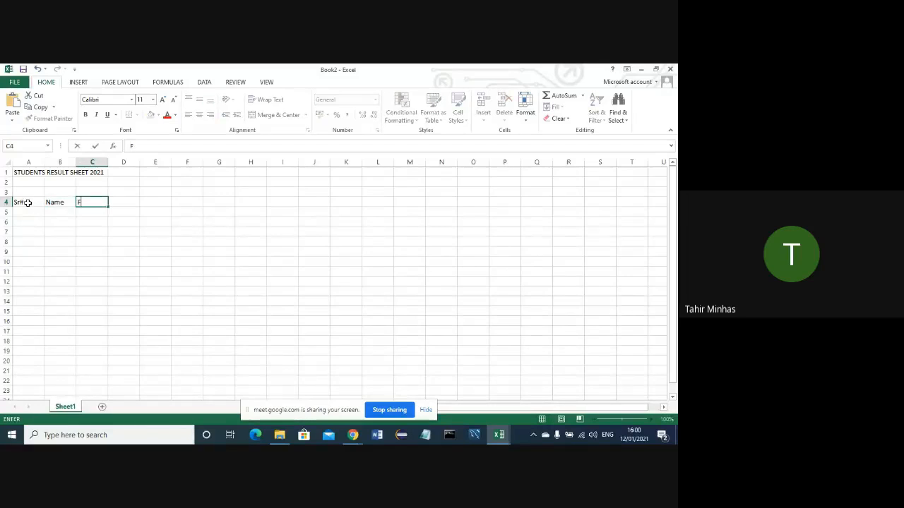
pyautogui.write('ather Name')
pyautogui.press('Tab')
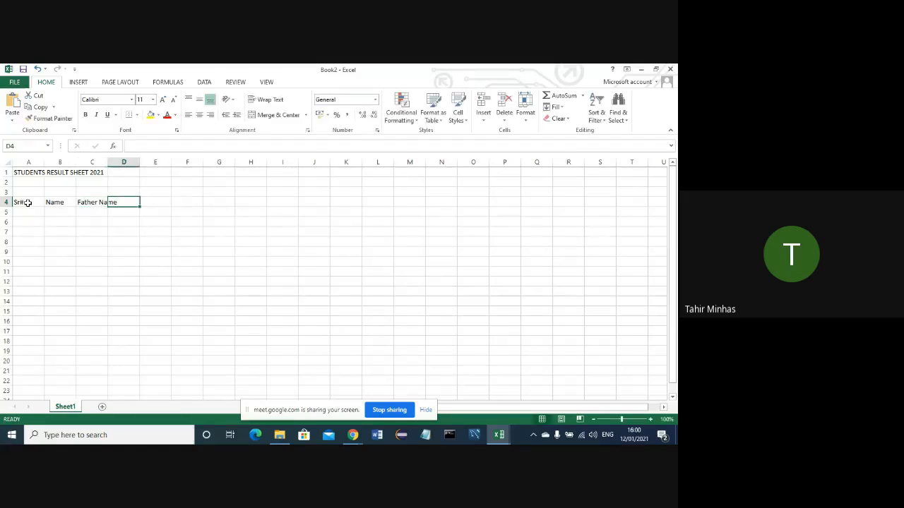
# - Leave D4 empty and enter the headings Urdu, English, Maths, Physics and Total in cells E4 to I4
pyautogui.press('Tab')
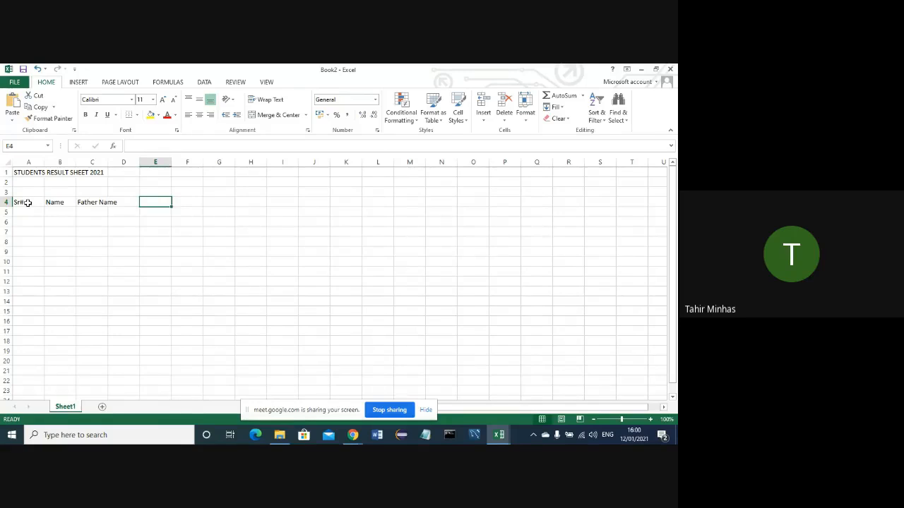
pyautogui.write('Urdu')
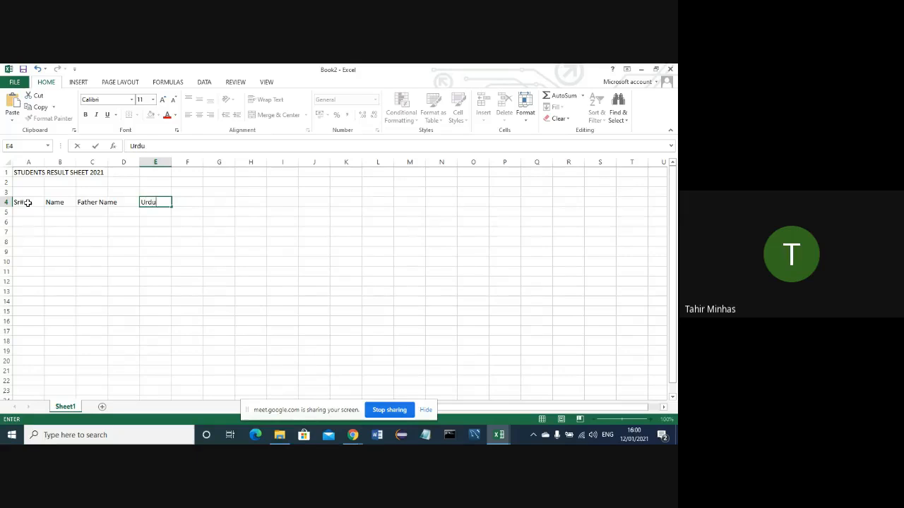
pyautogui.press('Tab')
pyautogui.write('En')
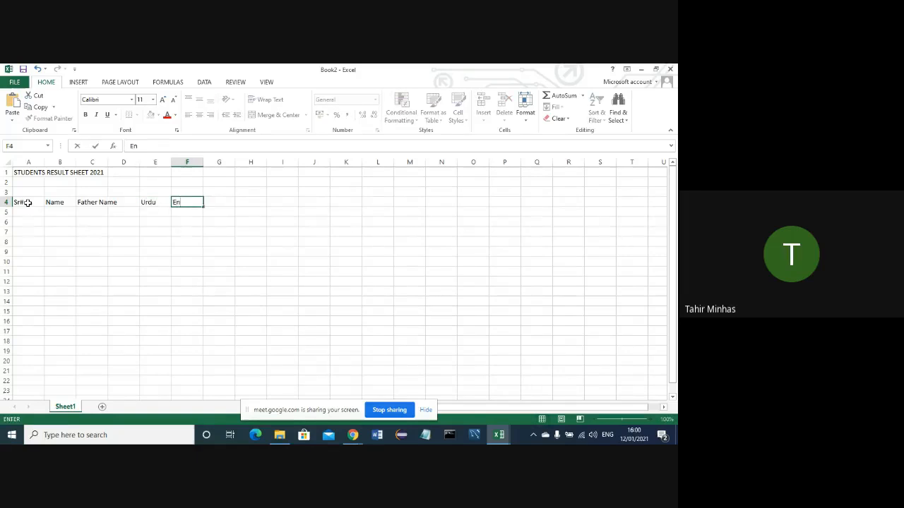
pyautogui.write('glish')
pyautogui.press('Tab')
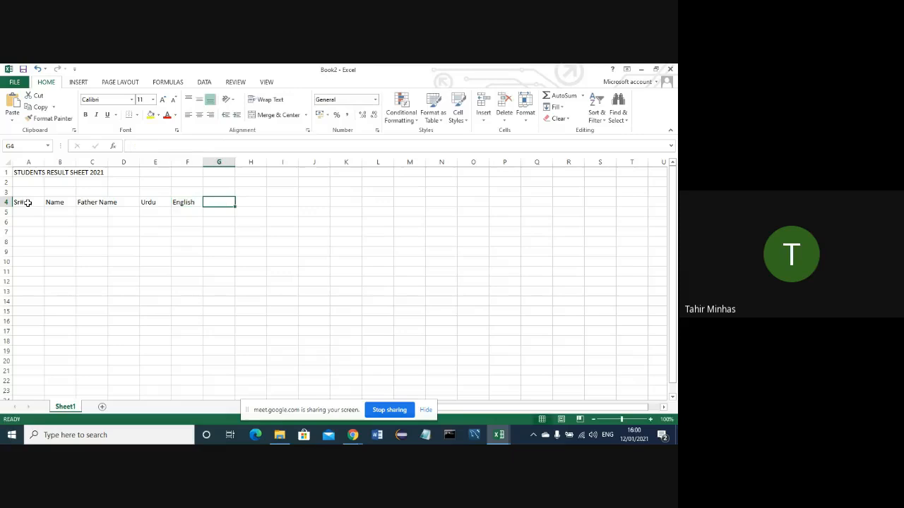
pyautogui.write('Ma')
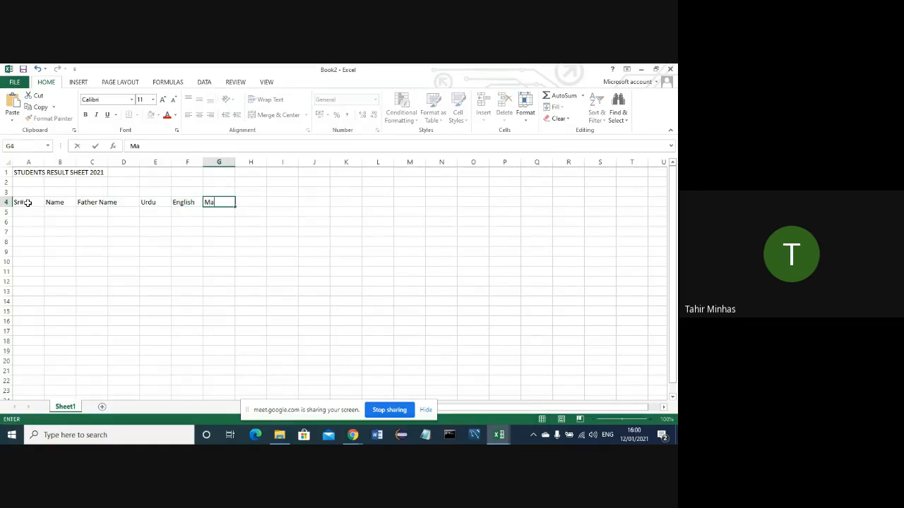
pyautogui.write('ths')
pyautogui.press('Tab')
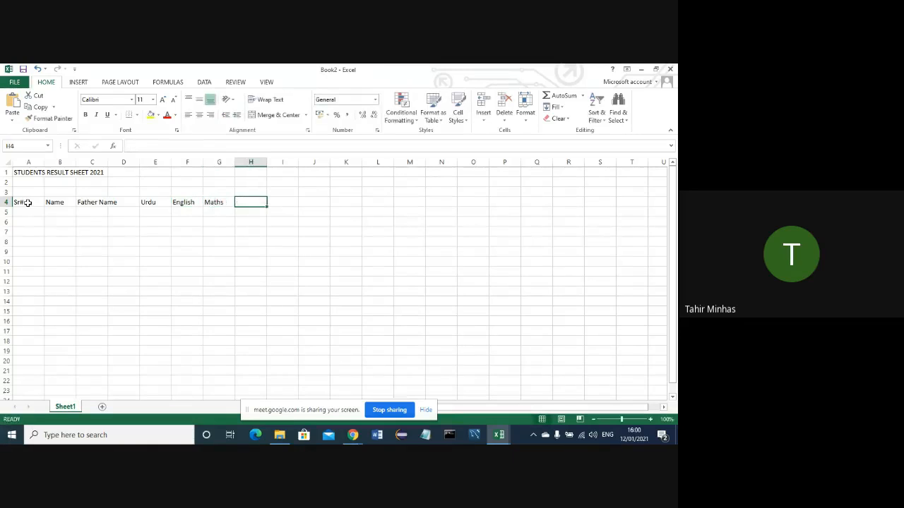
pyautogui.write('Physic')
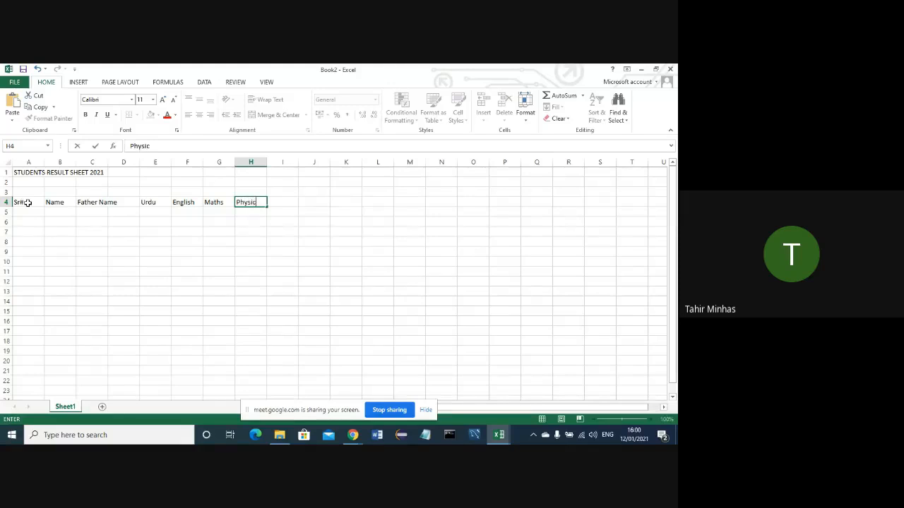
pyautogui.write('s')
pyautogui.press('Tab')
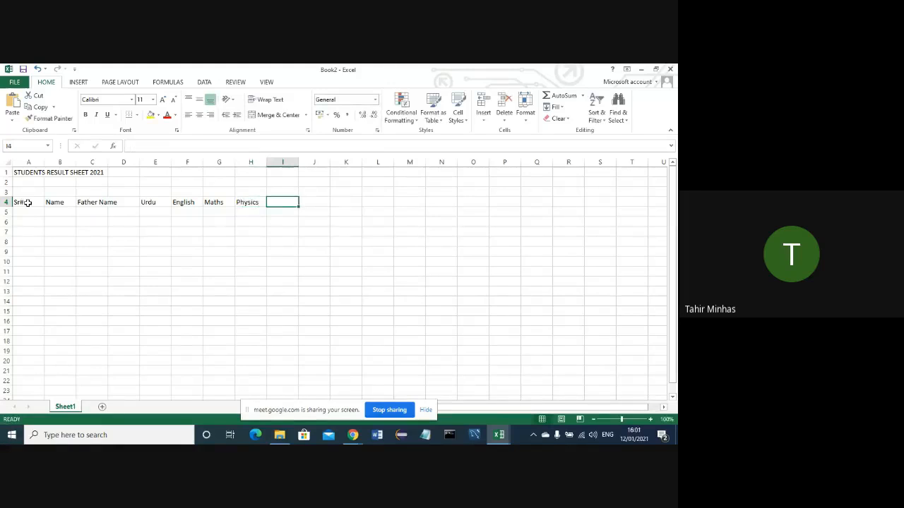
pyautogui.write('Total')
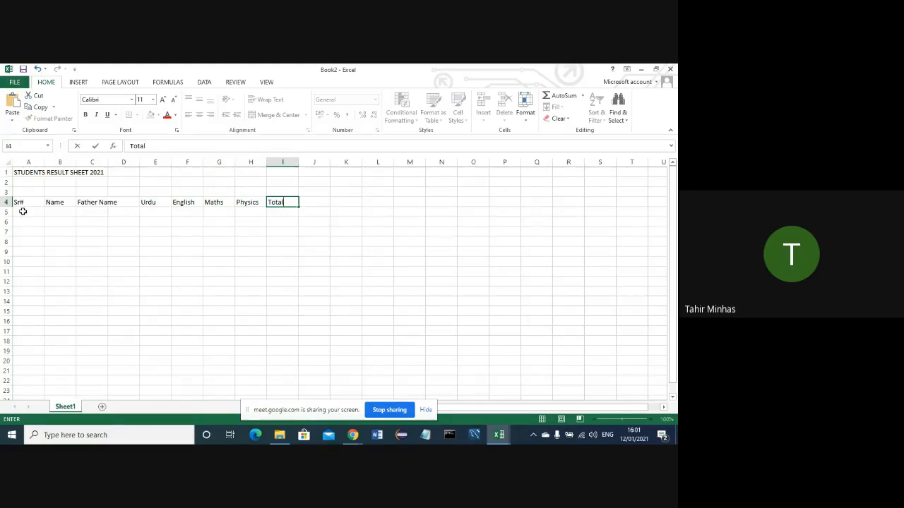
# - Enter serial number 1, the first student's name and the father's name in cells A5 to C5
pyautogui.click(22, 212)
pyautogui.write('1')
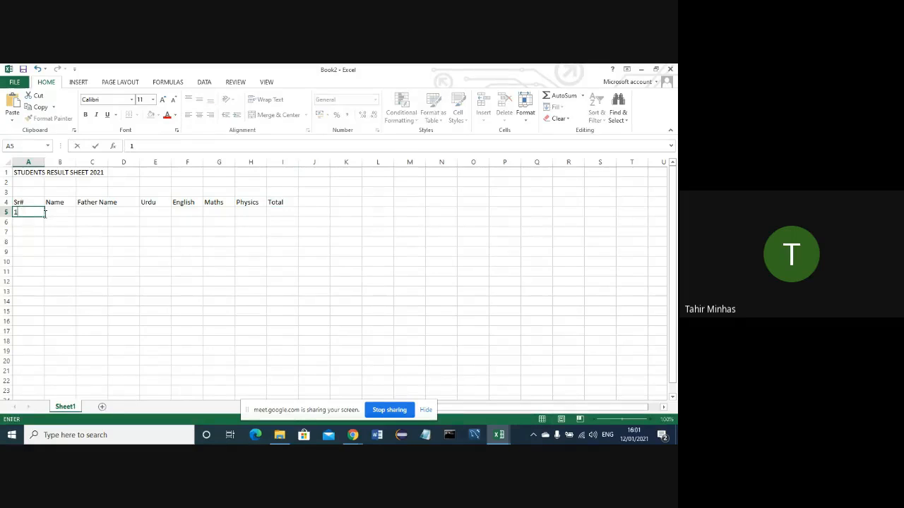
pyautogui.click(55, 211)
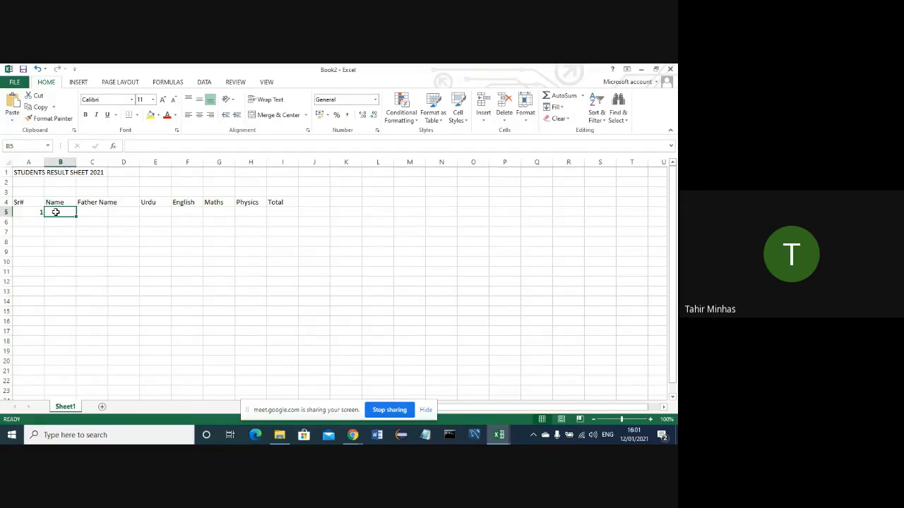
pyautogui.write('ALI')
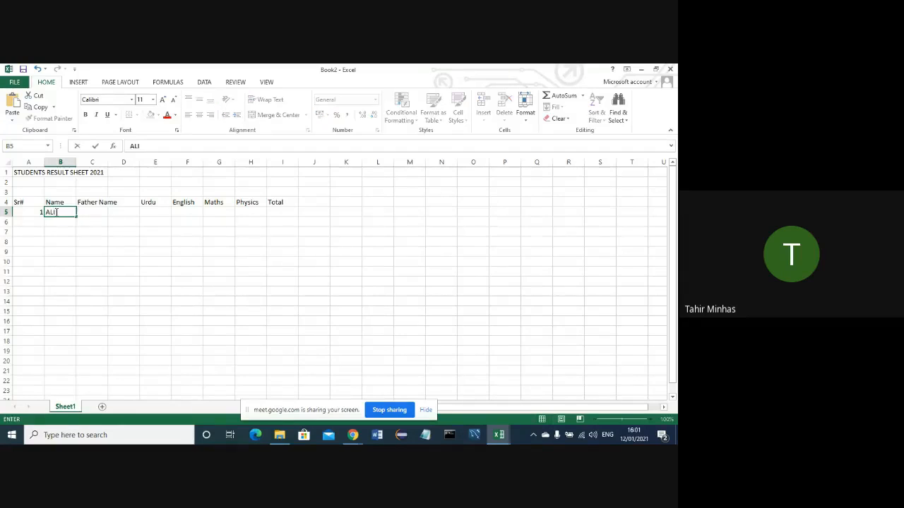
pyautogui.press('Tab')
pyautogui.write('AHMA')
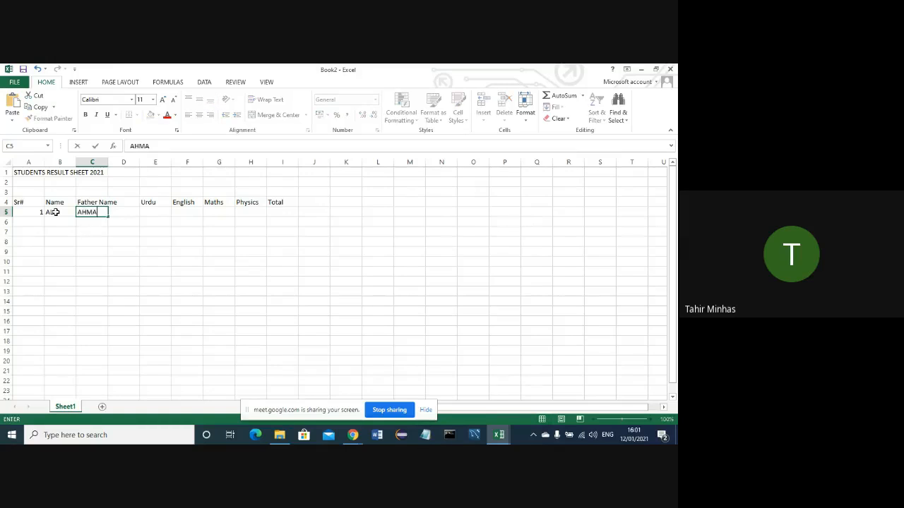
pyautogui.press('Return')
# - Enter the names of five more students in the Name column, cells B6 to B10
pyautogui.press('Left')
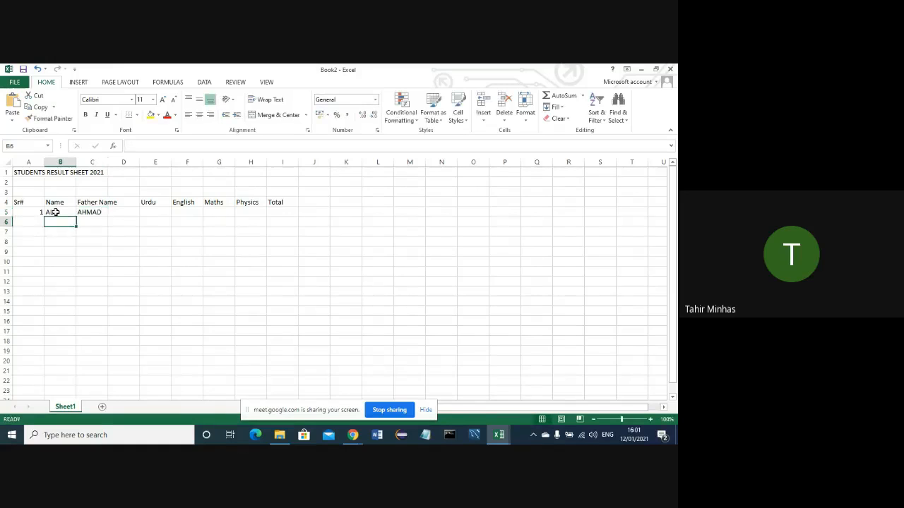
pyautogui.write('NAAZ')
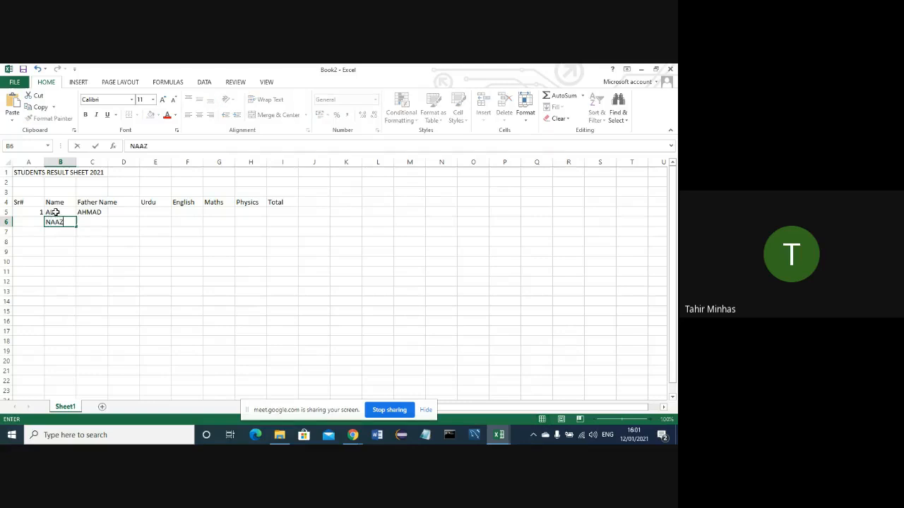
pyautogui.press('Return')
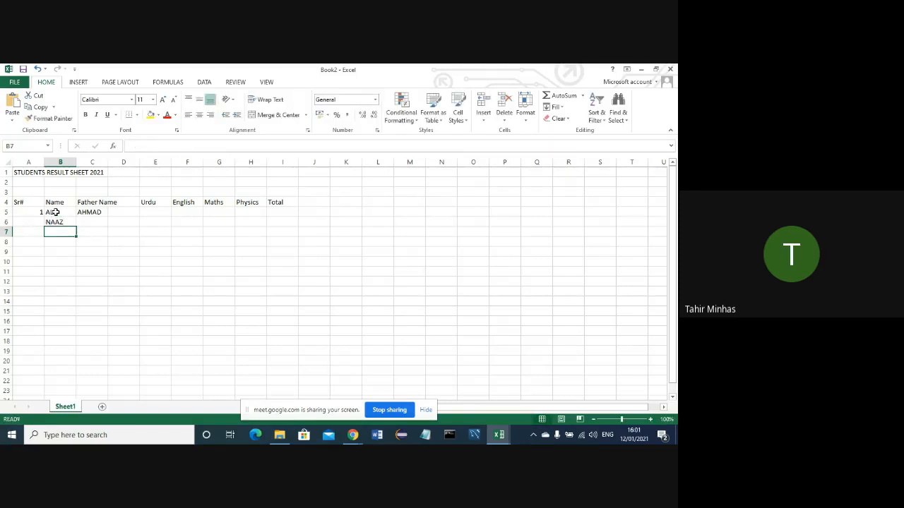
pyautogui.write('KASHAF')
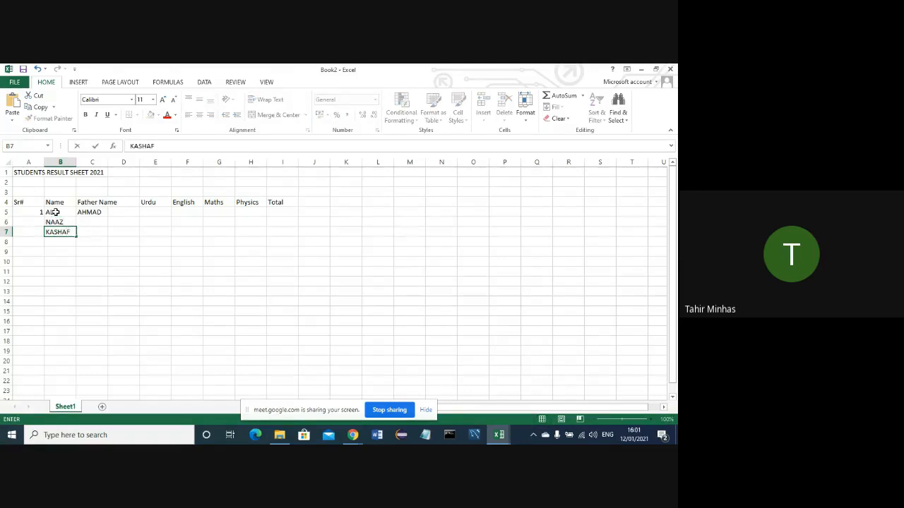
pyautogui.press('Return')
pyautogui.write('QAISAR')
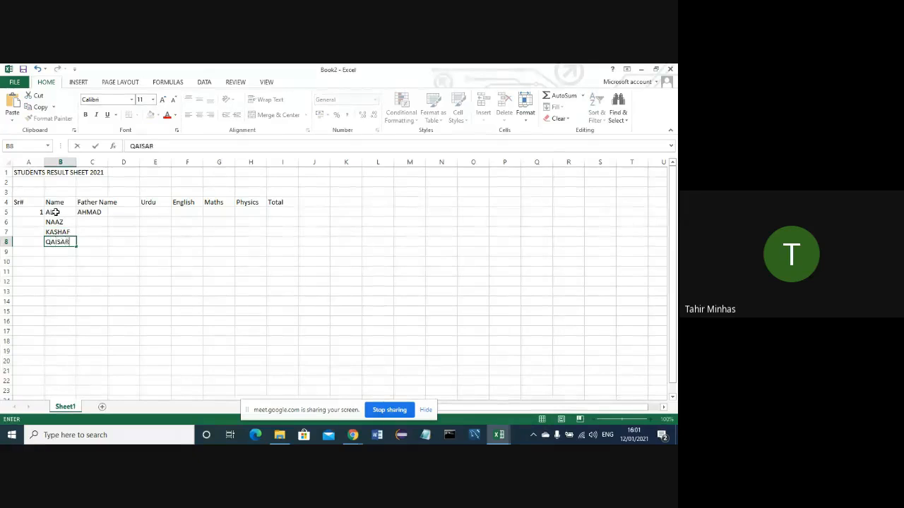
pyautogui.press('Return')
pyautogui.write('NADEEM')
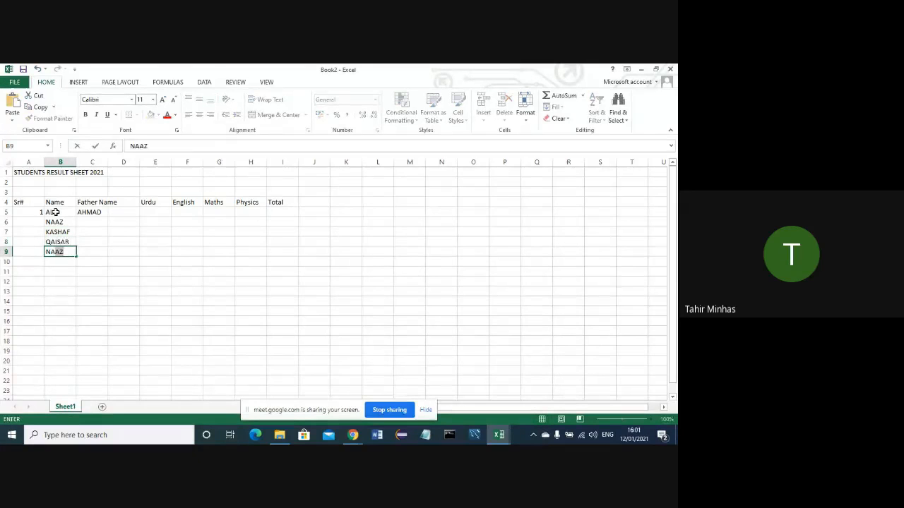
pyautogui.press('Return')
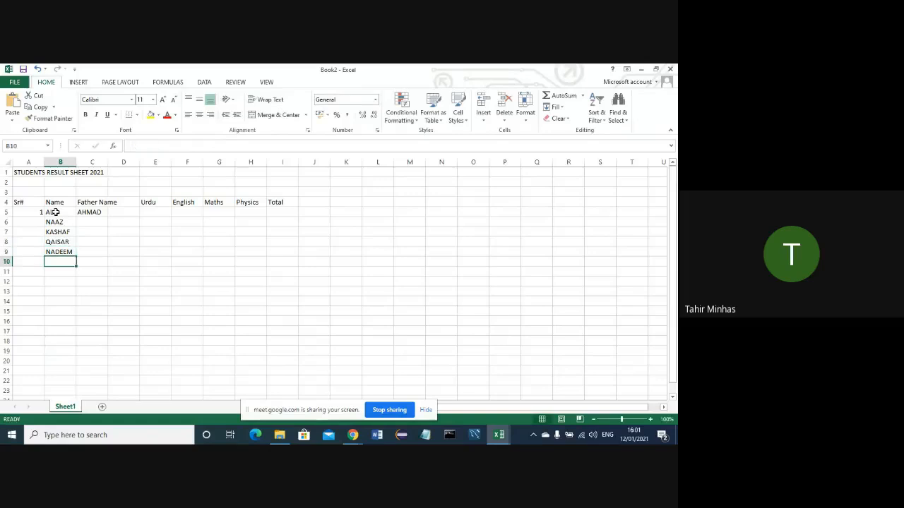
pyautogui.write('SANIA')
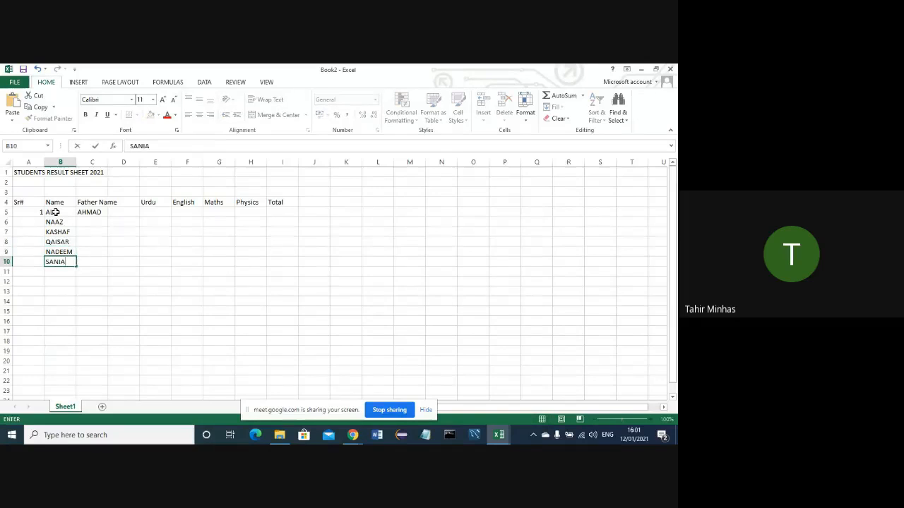
pyautogui.press('Tab')
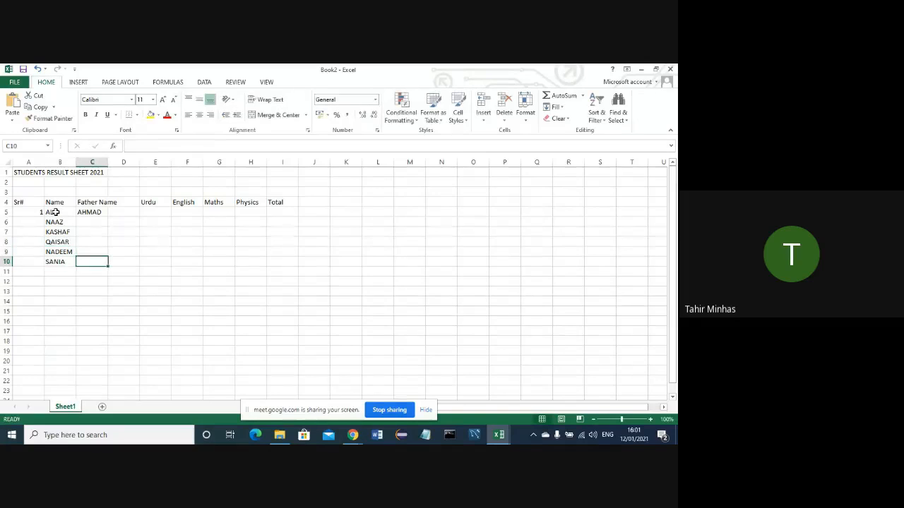
# - Fill the father's name from C5 down to C10 so every student row has the same entry
pyautogui.press('Up')
pyautogui.press('Up')
pyautogui.press('Up')
pyautogui.press('Up')
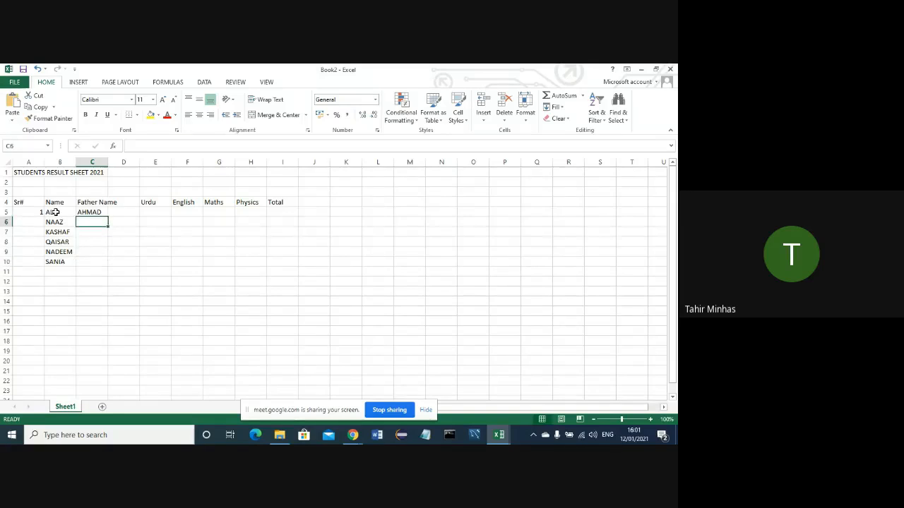
pyautogui.click(88, 212)
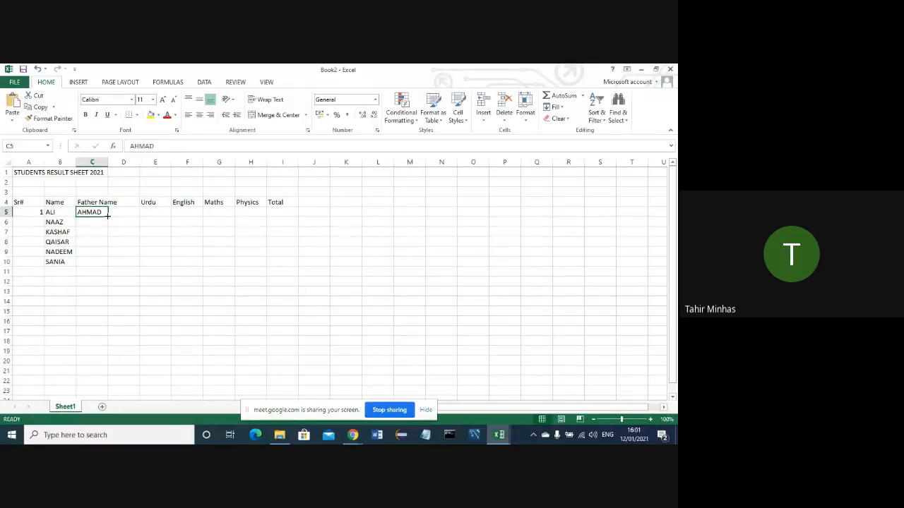
pyautogui.moveTo(107, 216); pyautogui.dragTo(107, 268)
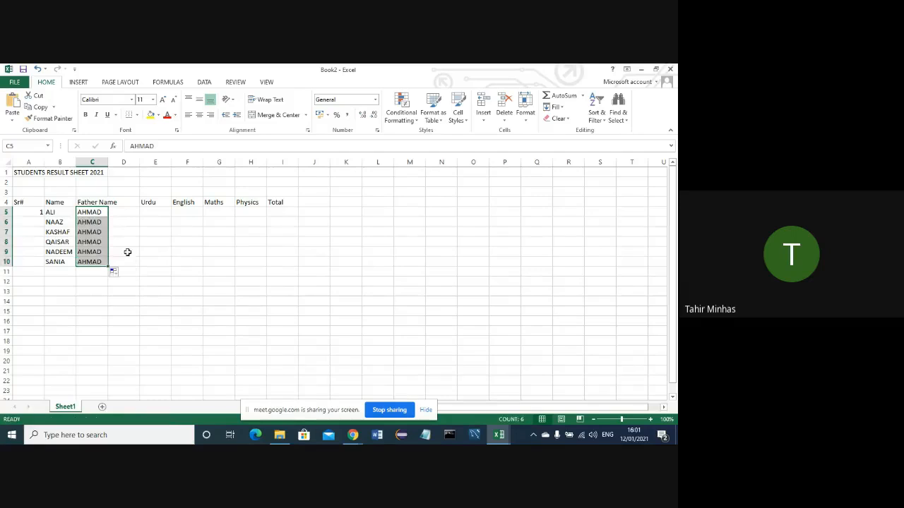
pyautogui.click(131, 215)
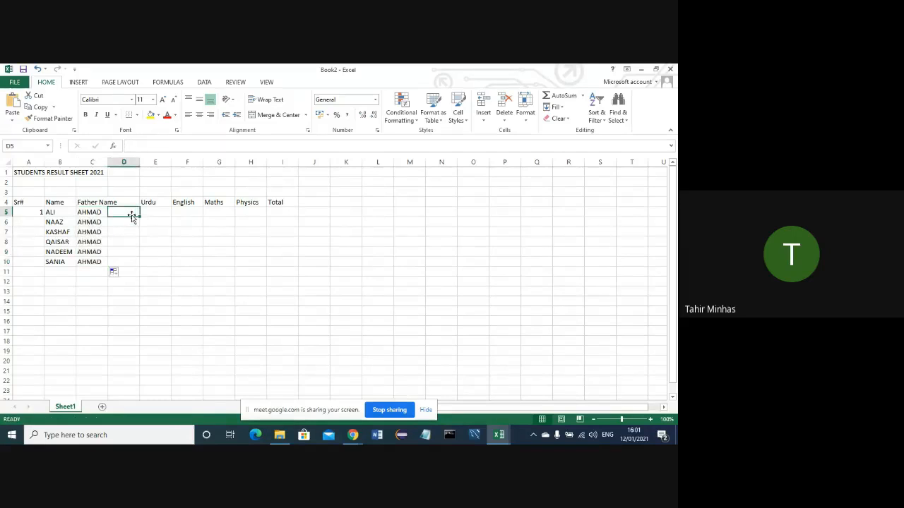
# - Fill the serial number from A5 down to A10 and change the fill option to Fill Series
pyautogui.click(38, 212)
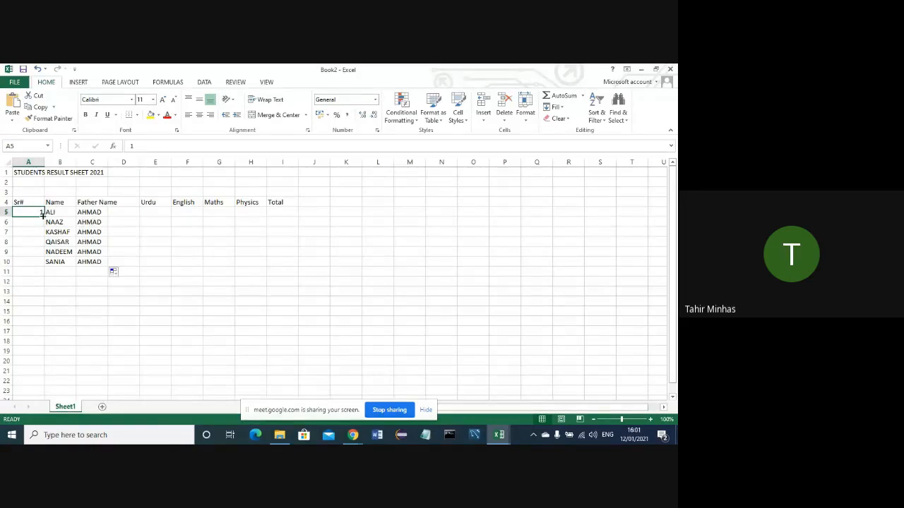
pyautogui.moveTo(43, 216); pyautogui.dragTo(45, 268)
pyautogui.click(124, 265)
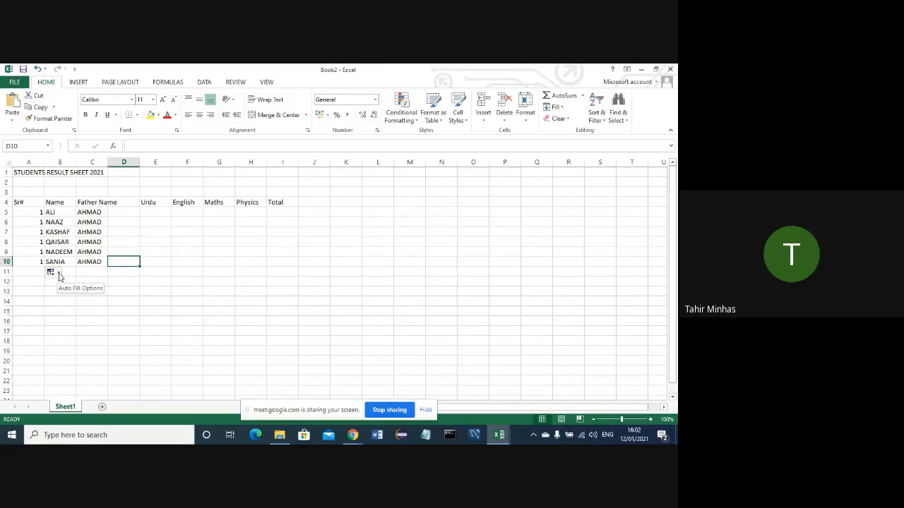
pyautogui.click(60, 275)
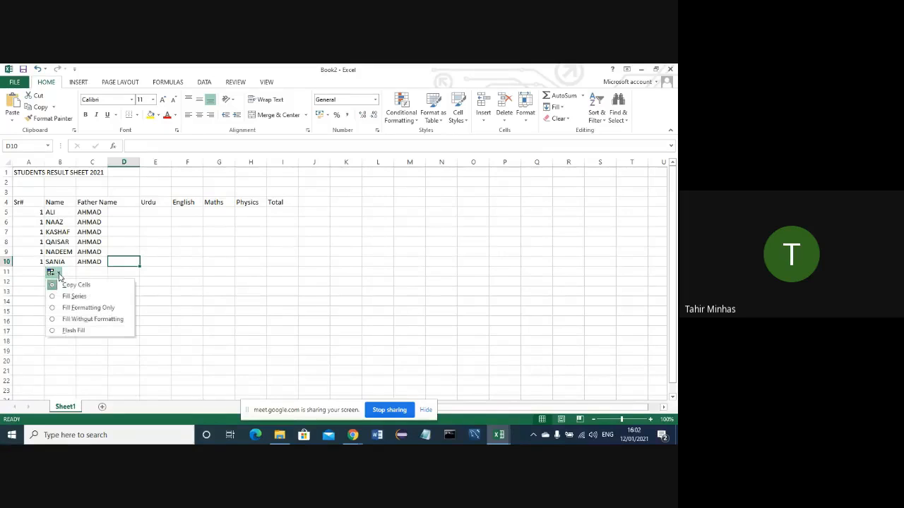
pyautogui.click(109, 297)
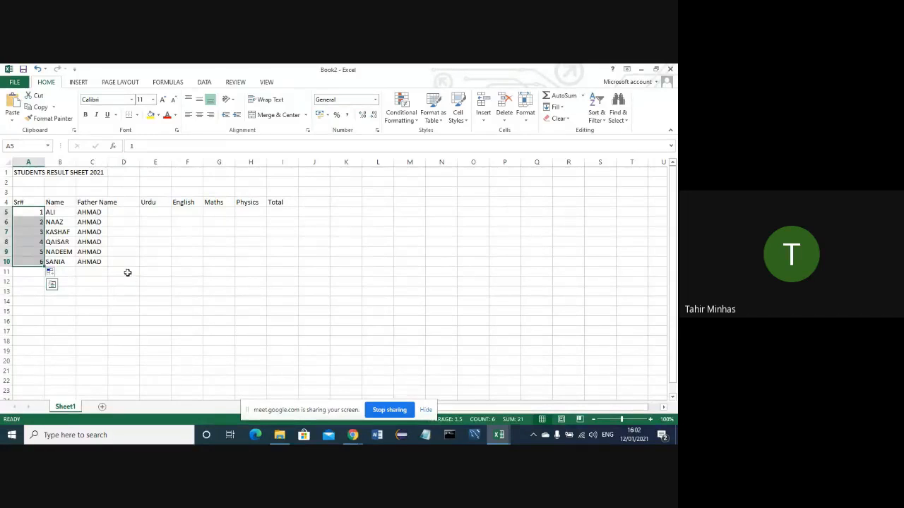
pyautogui.click(126, 272)
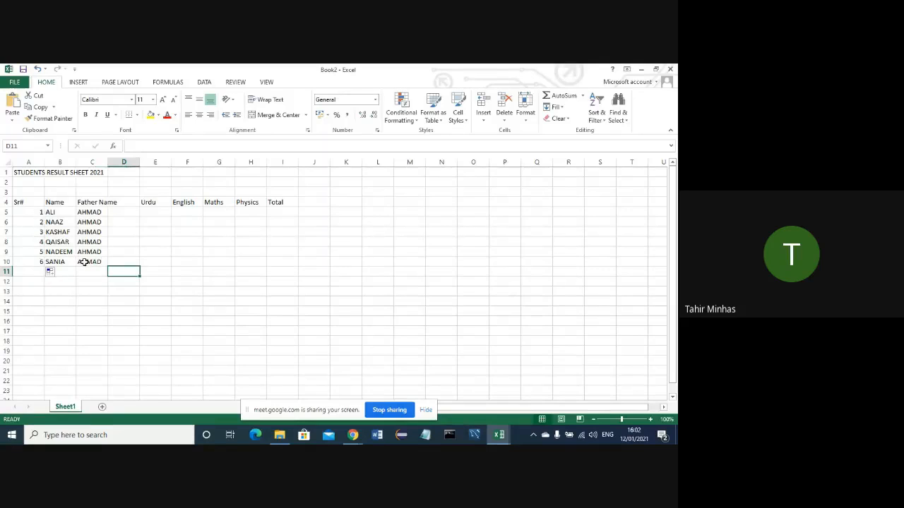
pyautogui.click(242, 272)
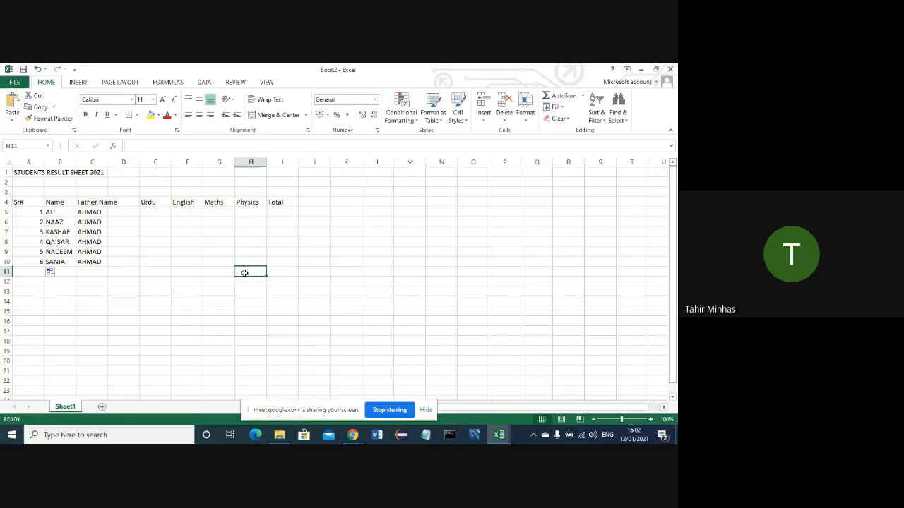
# - Move the sheet title from cells A1 to C1 to row 2, starting in cell F2
pyautogui.click(103, 174)
pyautogui.moveTo(102, 174); pyautogui.dragTo(34, 173)
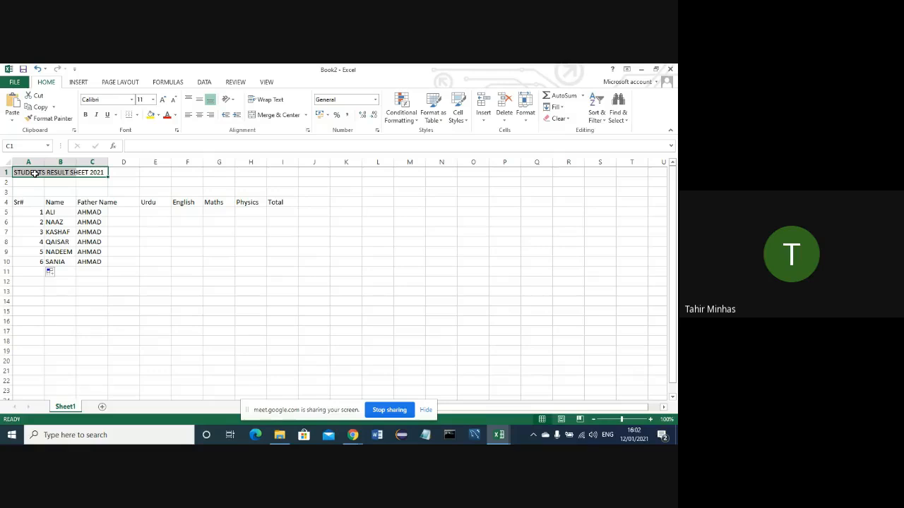
pyautogui.hotkey('ctrl', 'c')
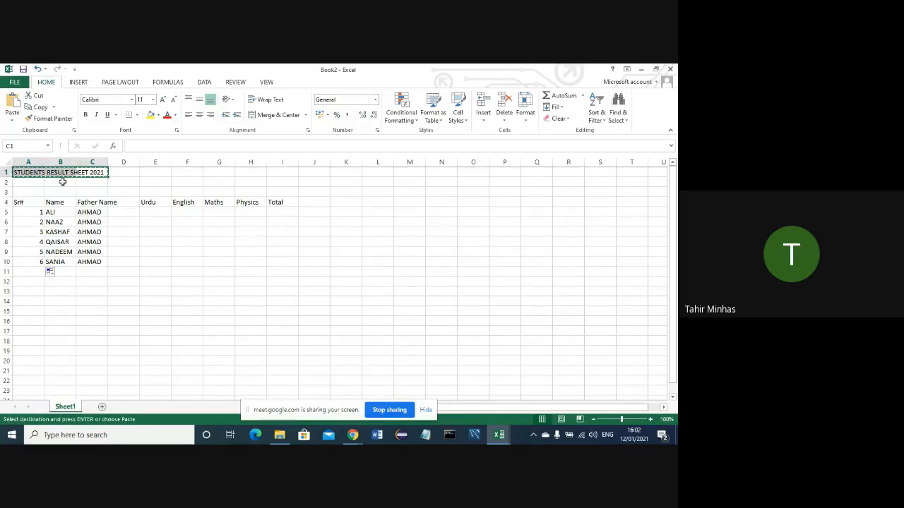
pyautogui.click(185, 183)
pyautogui.hotkey('ctrl', 'v')
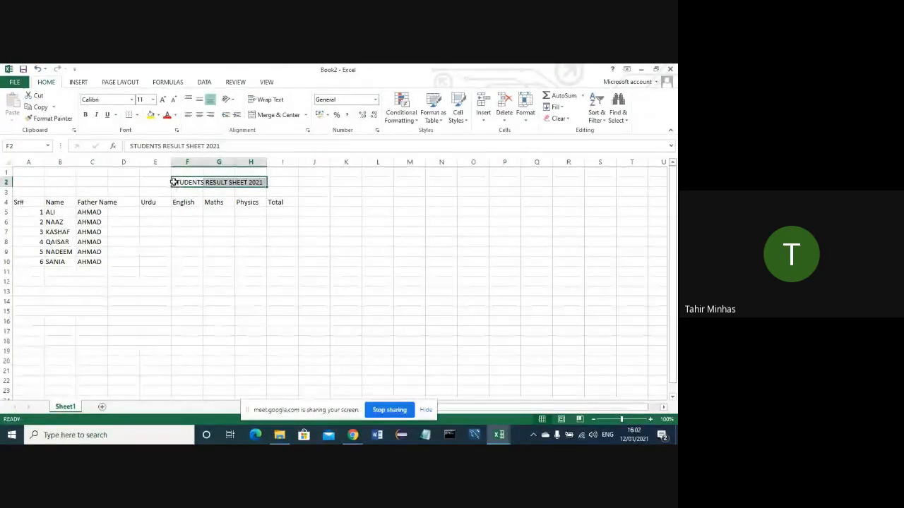
pyautogui.moveTo(174, 182); pyautogui.dragTo(315, 182)
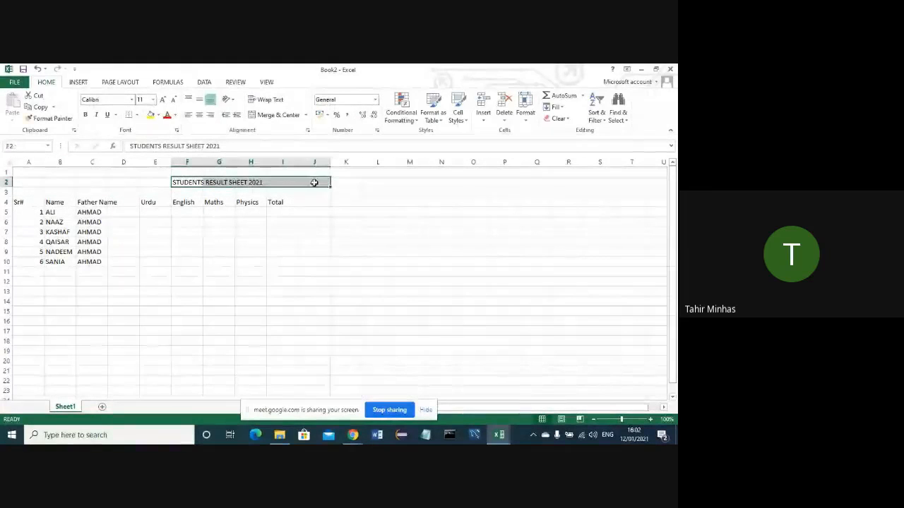
# - Merge and center the range A1:L3 to hold the sheet title
pyautogui.click(24, 181)
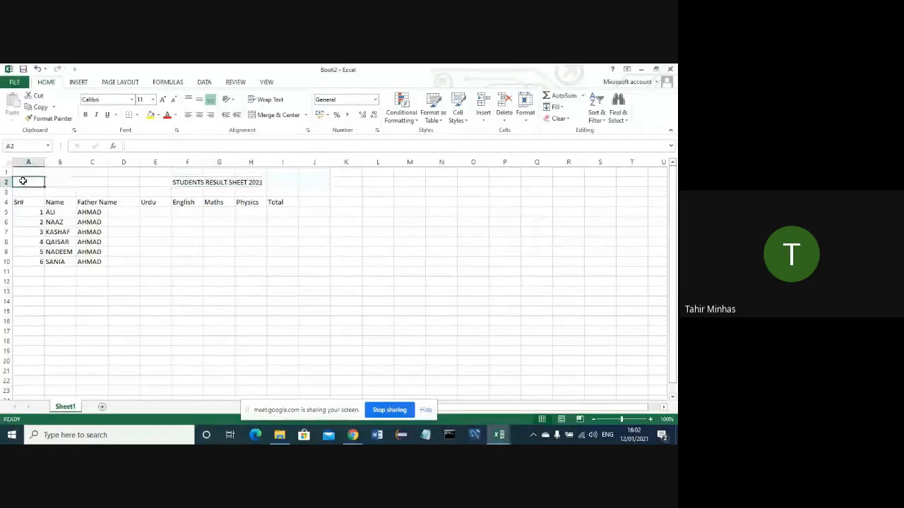
pyautogui.moveTo(23, 173); pyautogui.dragTo(367, 193)
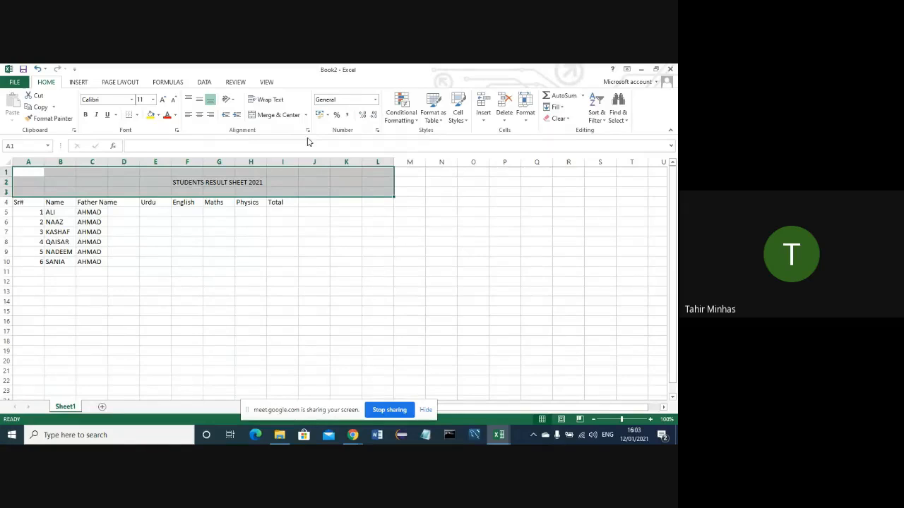
pyautogui.click(282, 115)
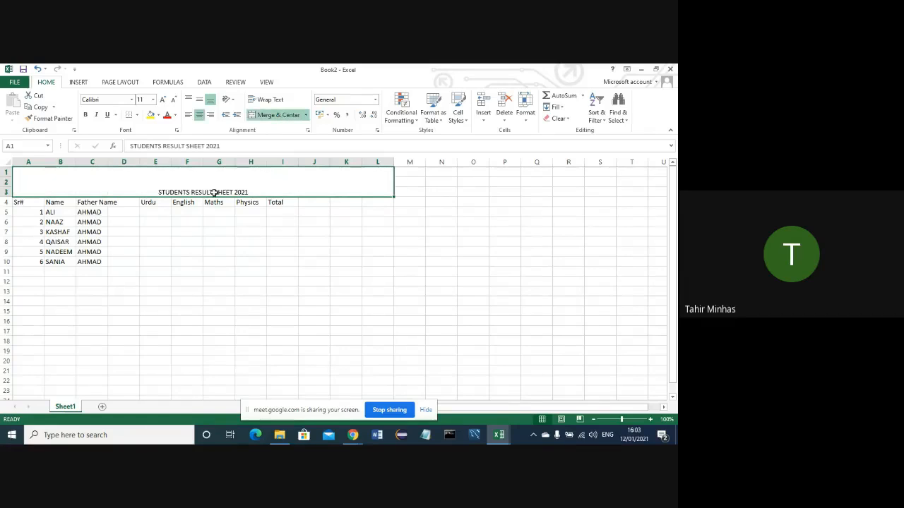
# - Make the merged title bold, increase its font size to 20 and align it vertically in the middle
pyautogui.click(86, 115)
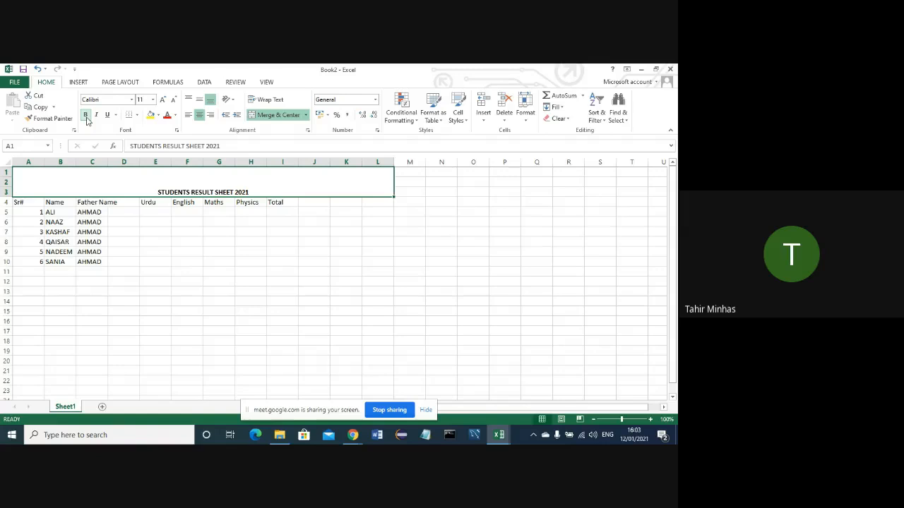
pyautogui.click(163, 99)
pyautogui.click(163, 99)
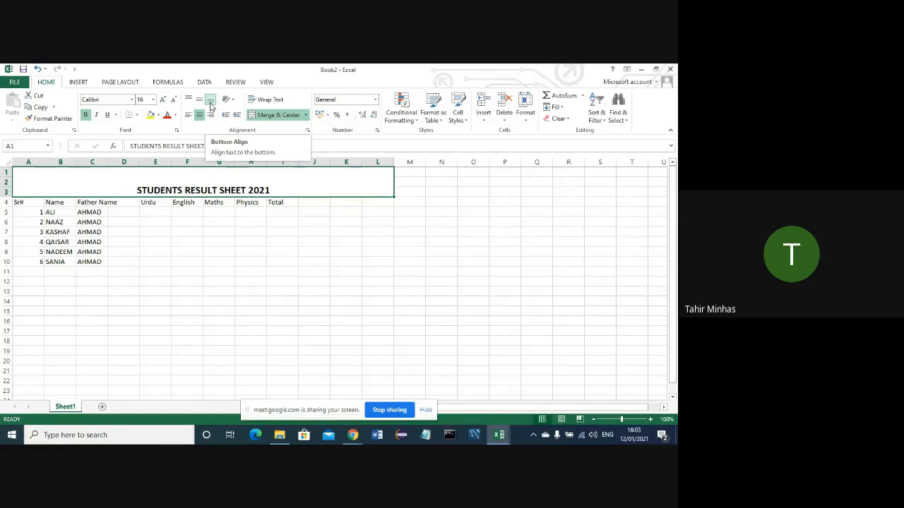
pyautogui.click(190, 102)
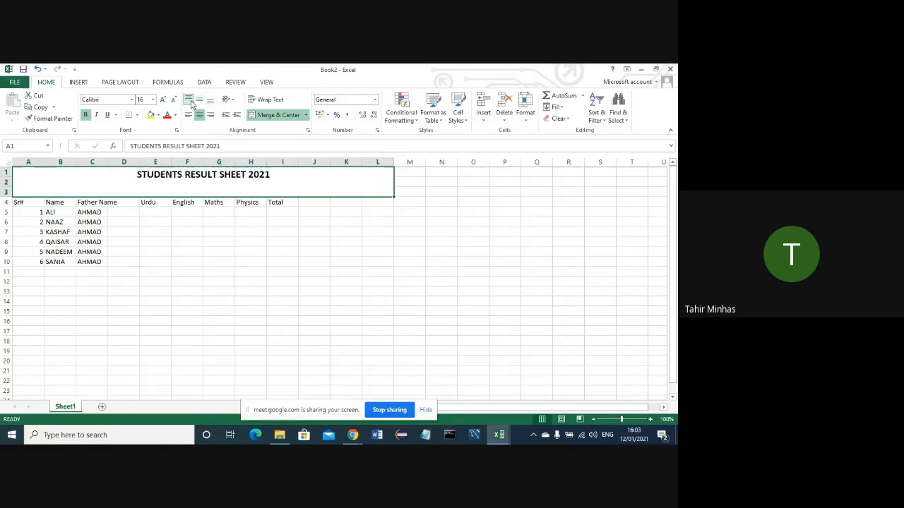
pyautogui.click(200, 104)
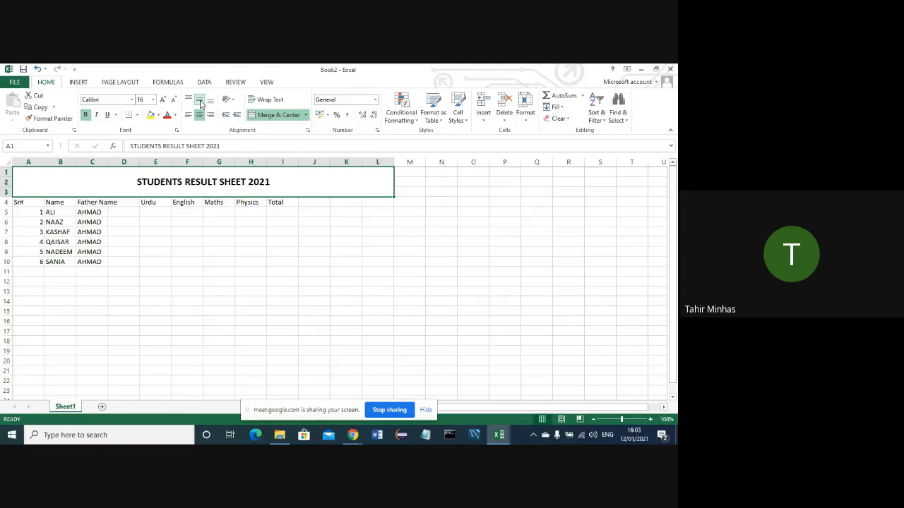
pyautogui.click(163, 101)
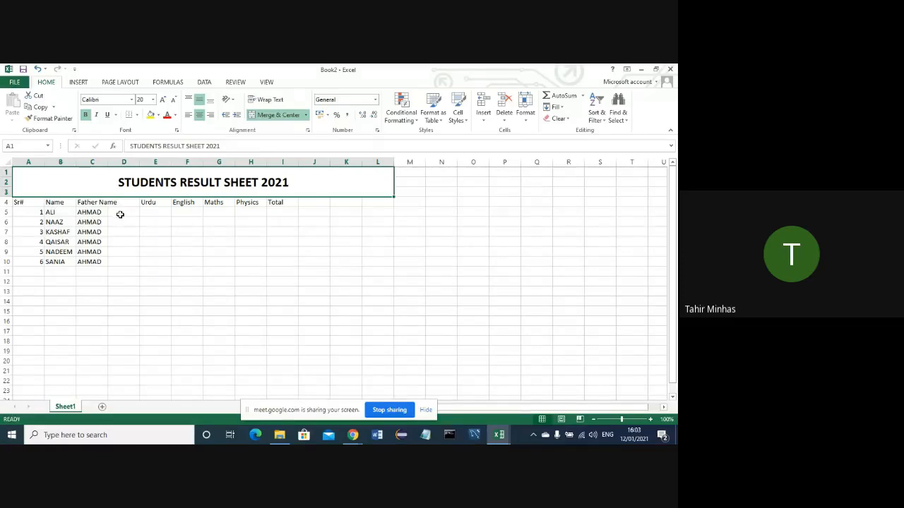
# - Examine cells C4 and D4 to check which of them holds the Father Name heading
pyautogui.moveTo(85, 213); pyautogui.dragTo(117, 258)
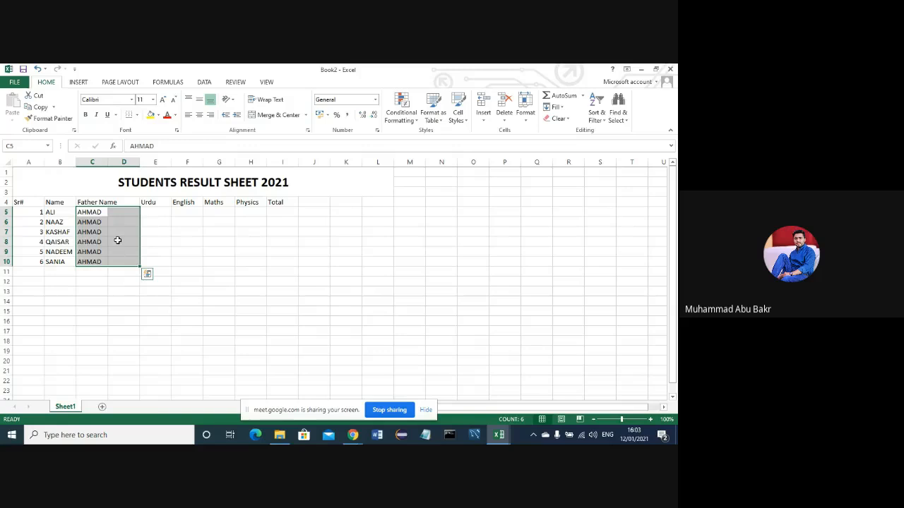
pyautogui.click(196, 282)
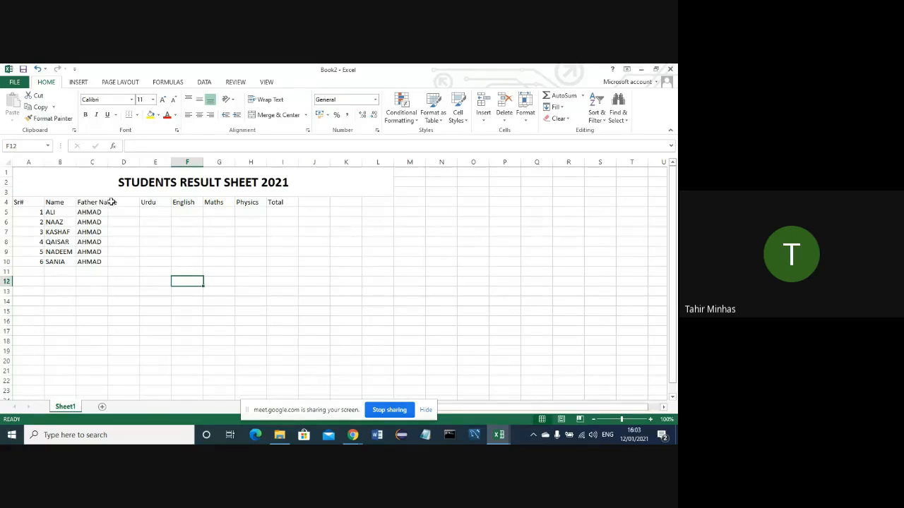
pyautogui.click(107, 203)
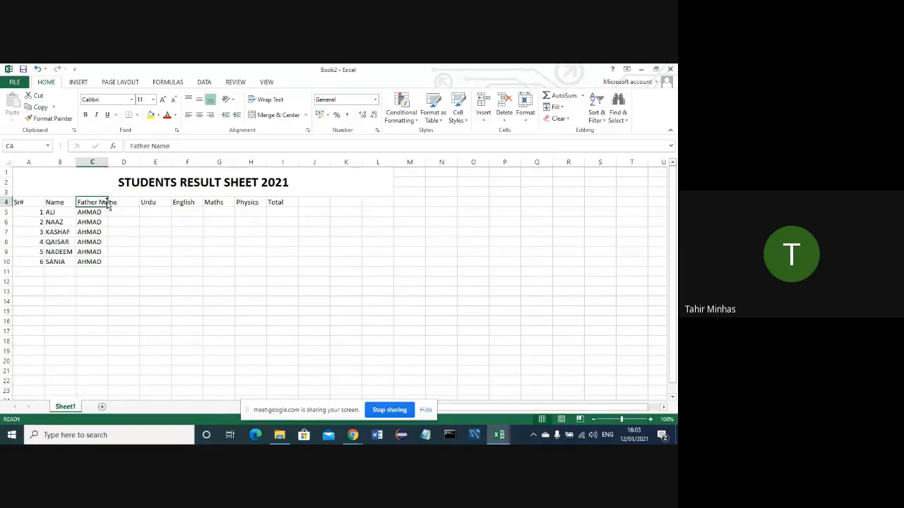
pyautogui.click(149, 282)
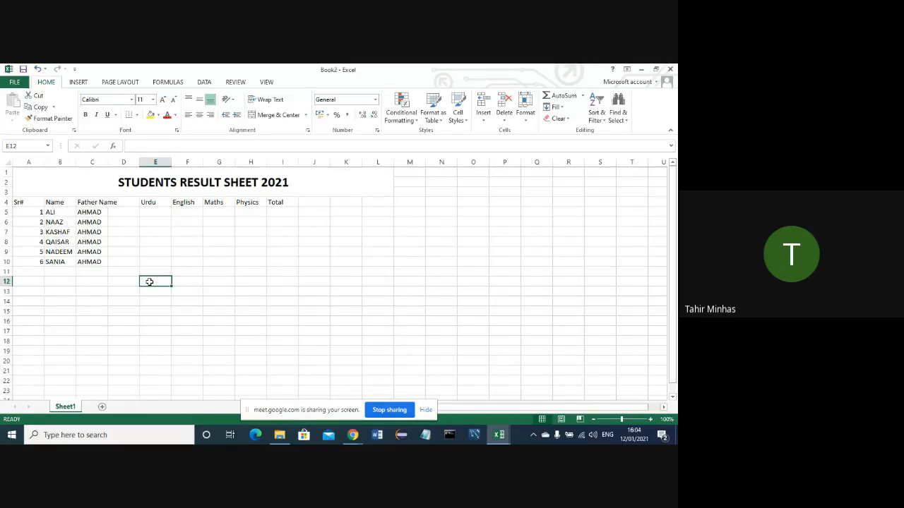
pyautogui.click(104, 202)
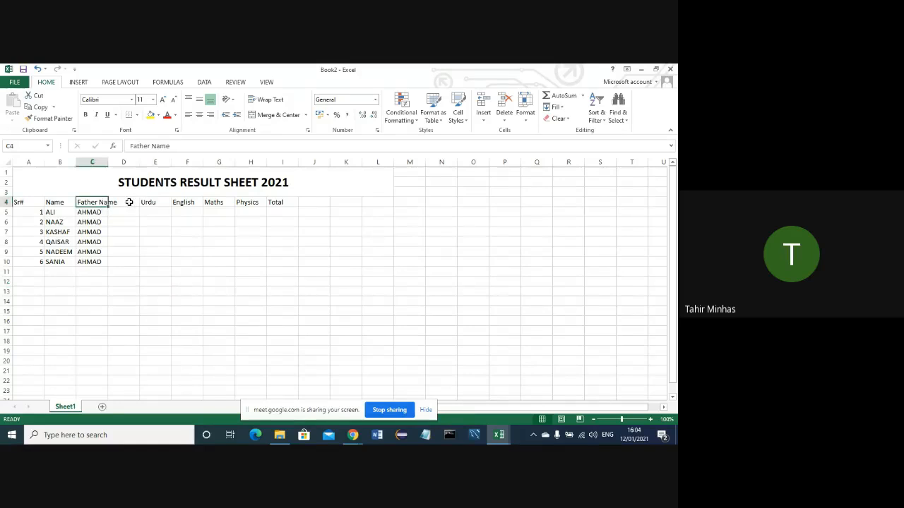
pyautogui.click(120, 202)
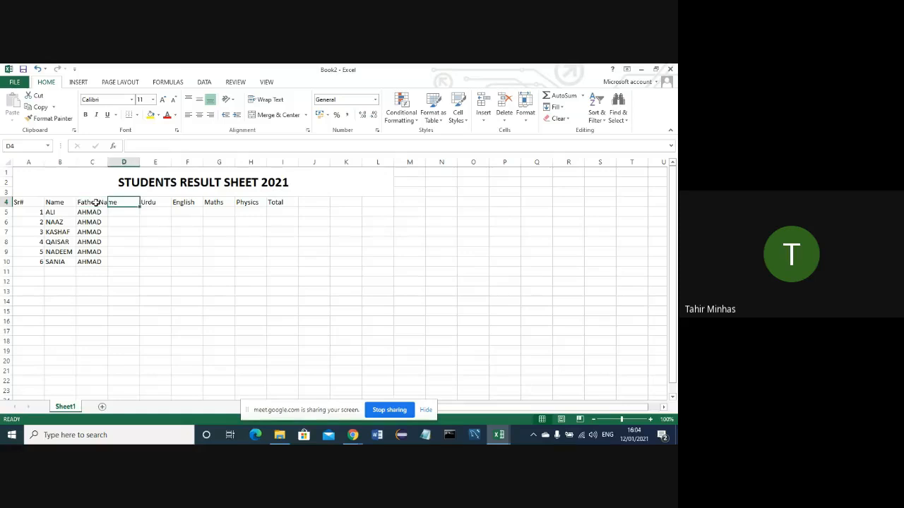
pyautogui.click(94, 203)
pyautogui.click(118, 203)
pyautogui.click(100, 203)
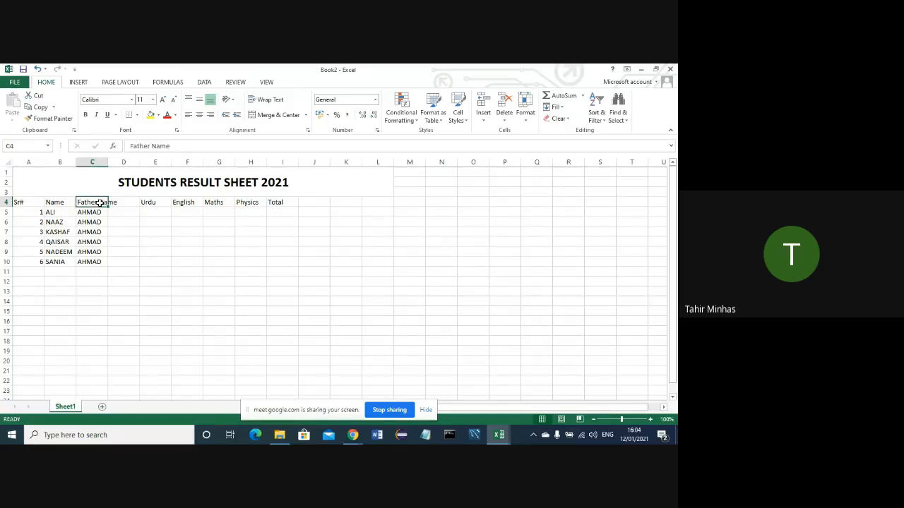
pyautogui.click(121, 203)
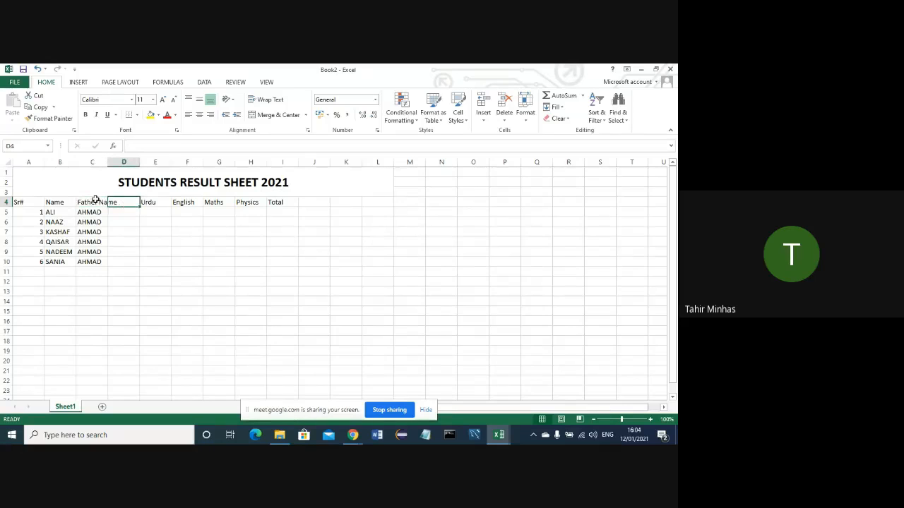
pyautogui.click(95, 201)
# - Merge the father name cells C5:D10 across, keeping each row separate
pyautogui.moveTo(94, 212); pyautogui.dragTo(113, 259)
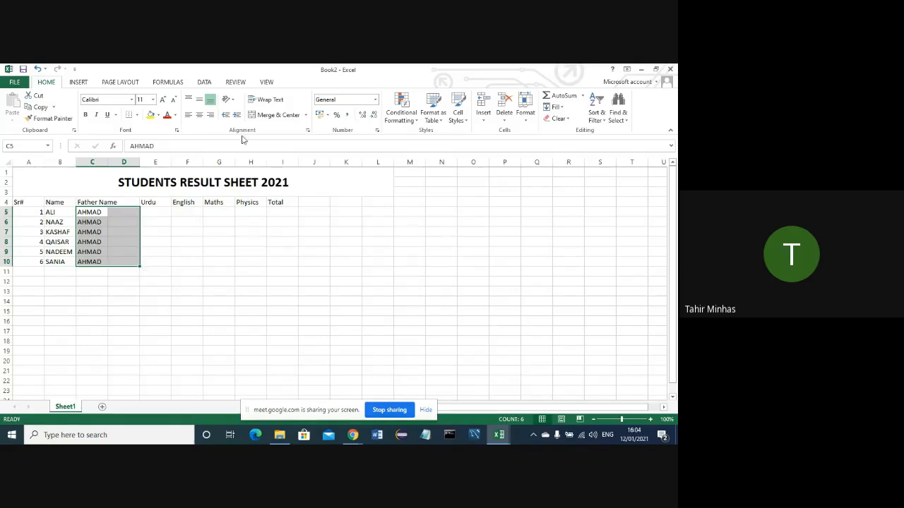
pyautogui.click(307, 115)
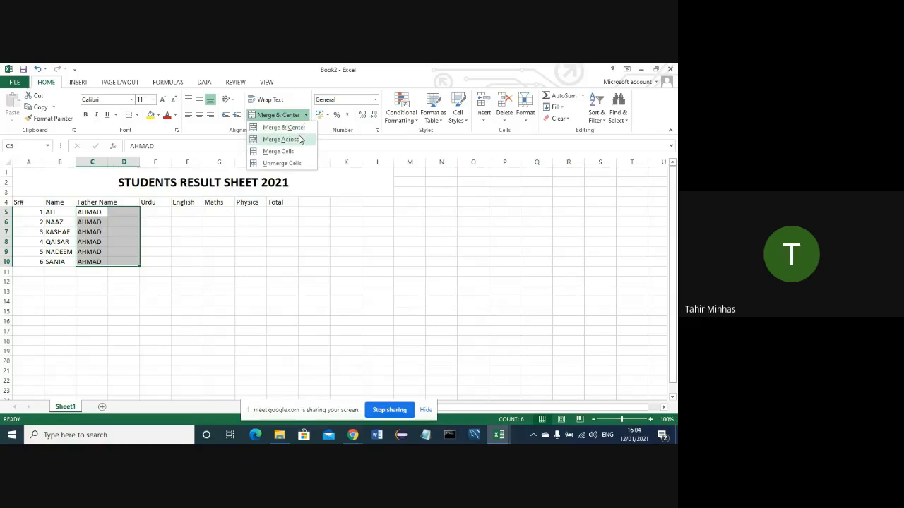
pyautogui.click(301, 140)
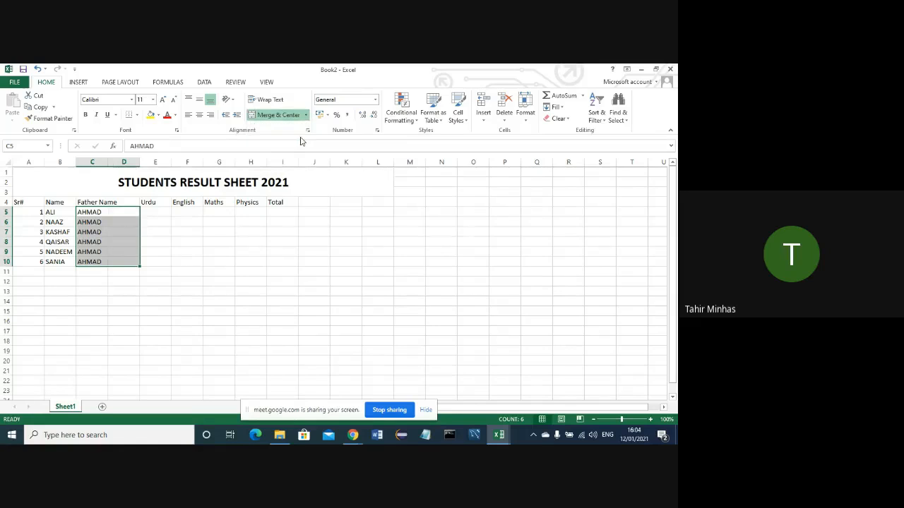
pyautogui.click(226, 273)
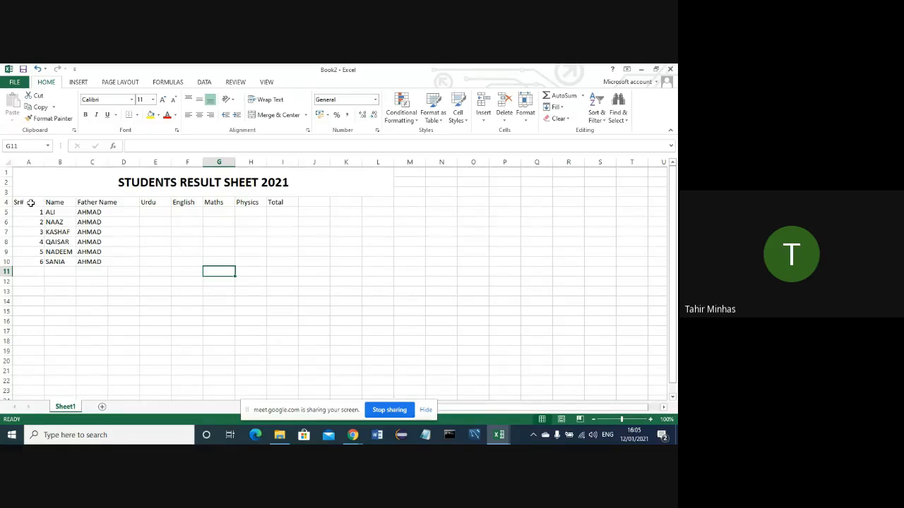
# - Make the column headings in A4:I4 bold and increase their font size to 12
pyautogui.moveTo(18, 203); pyautogui.dragTo(272, 202)
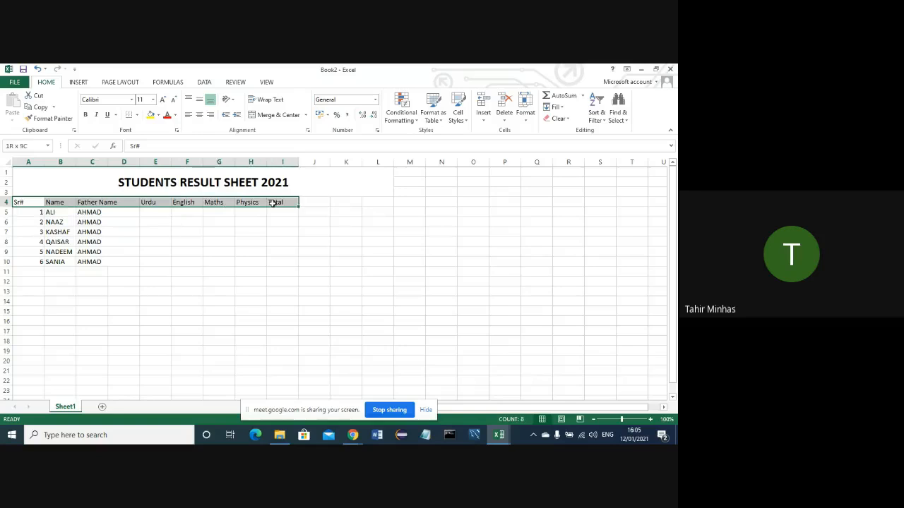
pyautogui.click(86, 115)
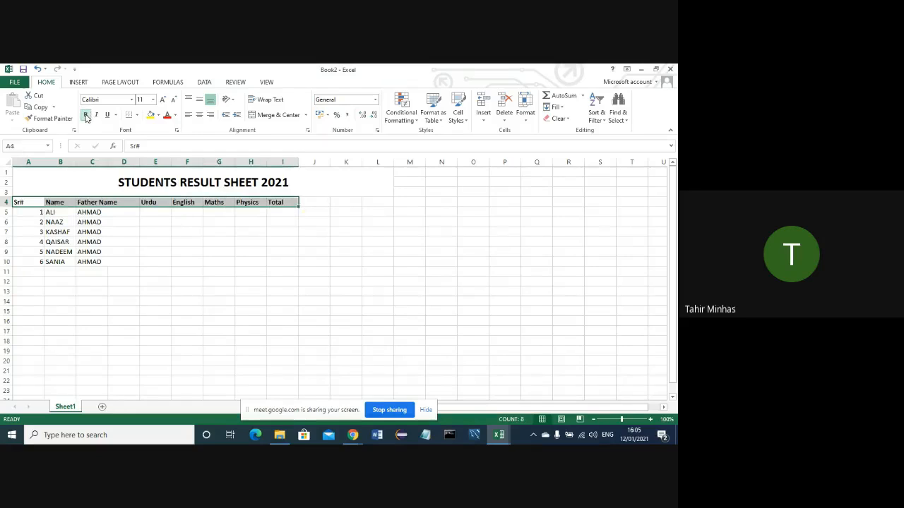
pyautogui.click(162, 100)
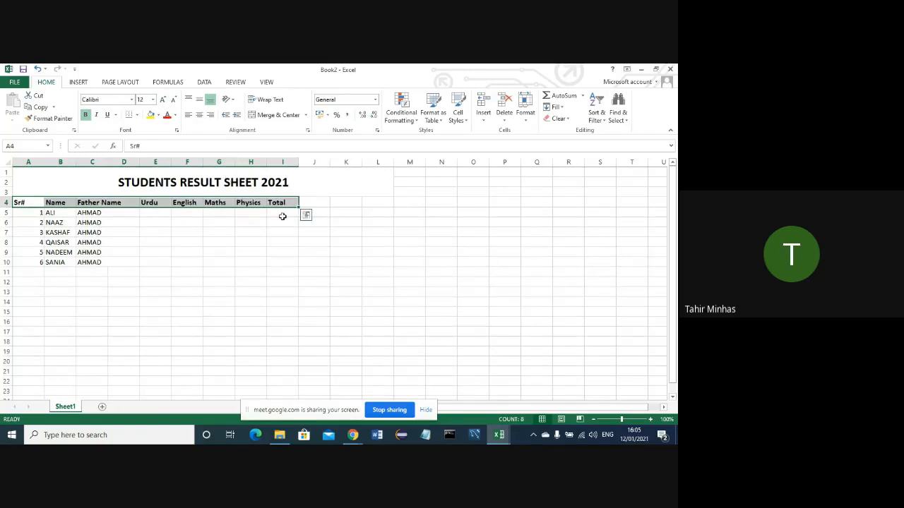
pyautogui.click(339, 221)
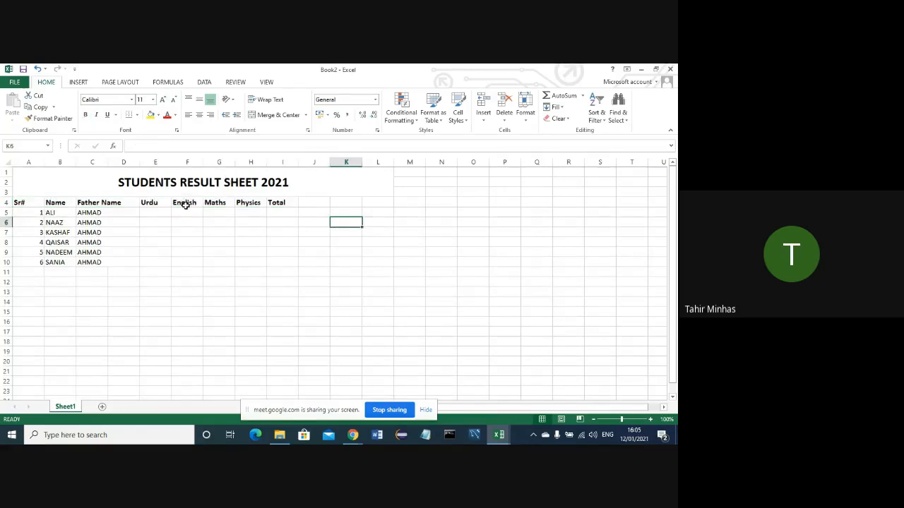
# - Enter the first student's marks 87, 78, 88 and 77 in cells E5 to H5
pyautogui.click(148, 210)
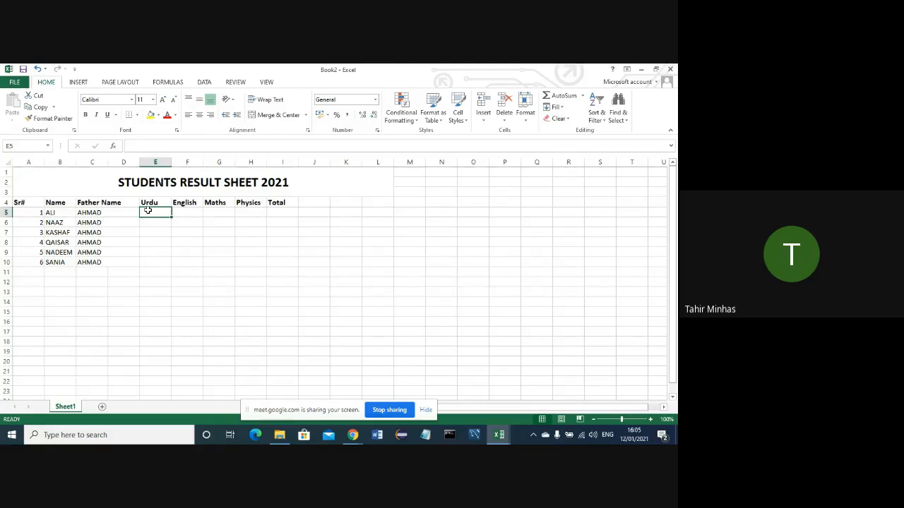
pyautogui.write('87')
pyautogui.press('Tab')
pyautogui.write('78')
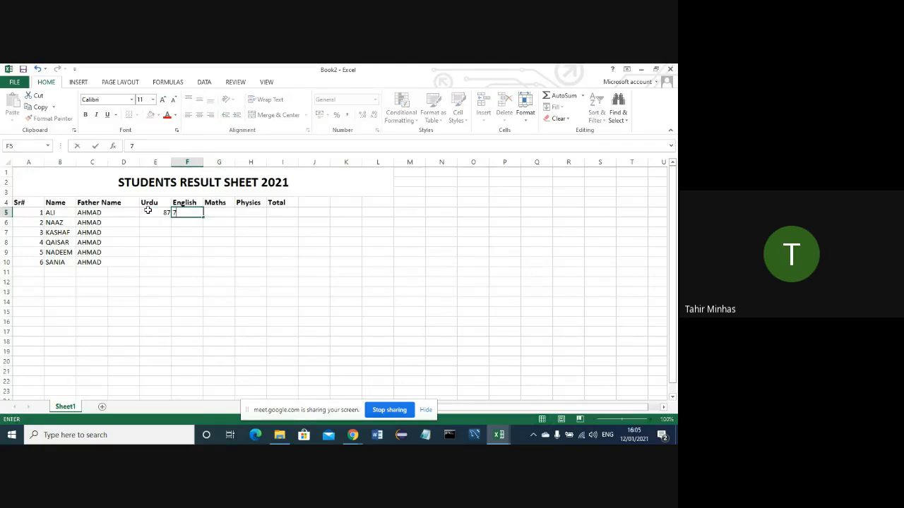
pyautogui.press('Tab')
pyautogui.write('88')
pyautogui.press('Tab')
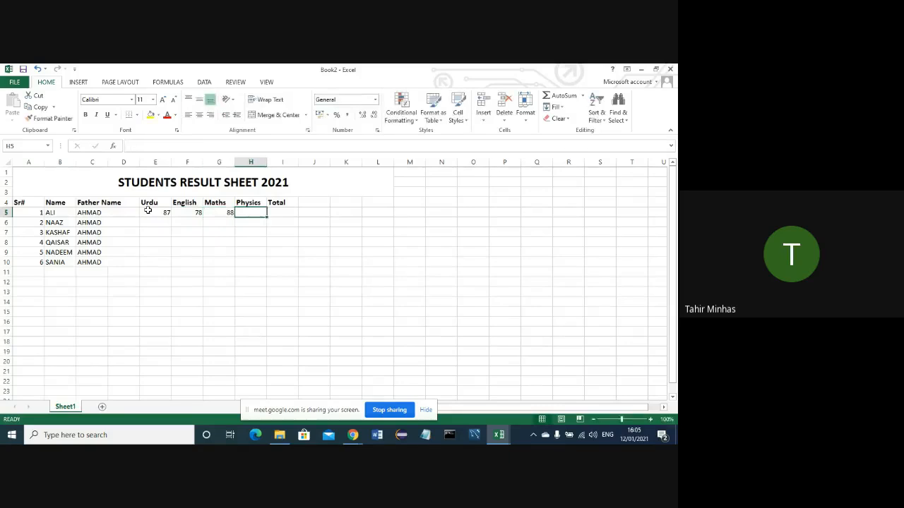
pyautogui.write('77')
pyautogui.press('Return')
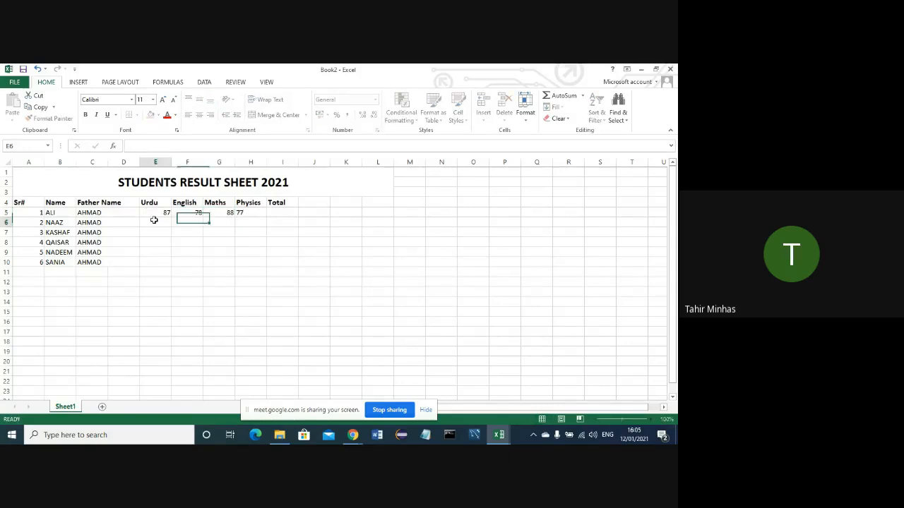
# - Enter the second student's marks 54, 67, 88 and 66 in cells E6 to H6
pyautogui.write('54')
pyautogui.press('Tab')
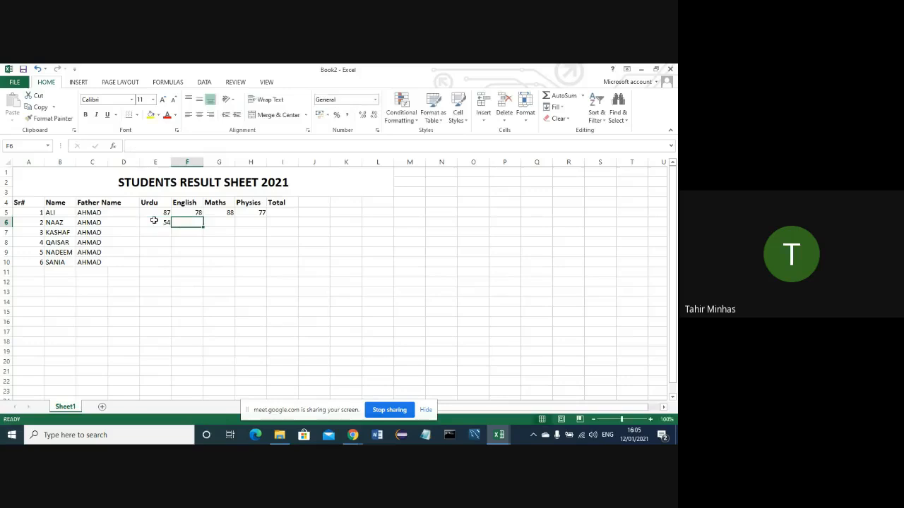
pyautogui.write('67')
pyautogui.press('Tab')
pyautogui.write('88')
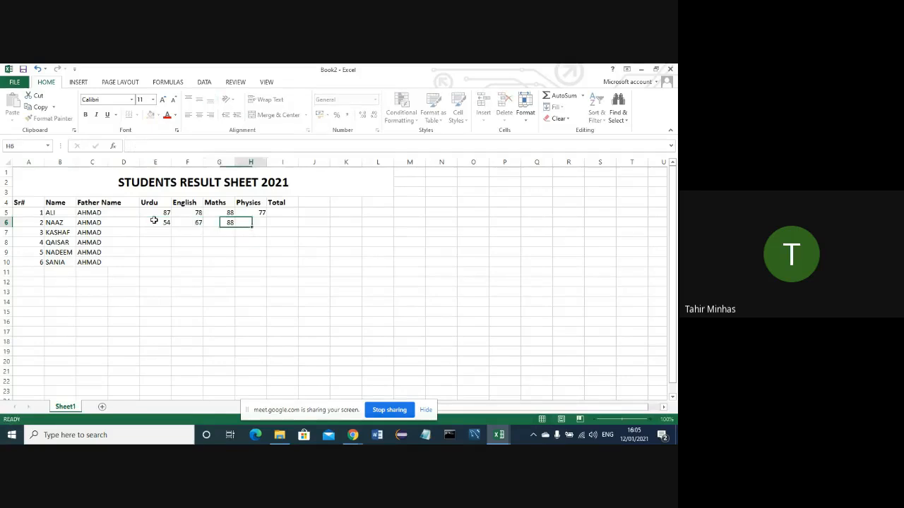
pyautogui.press('Tab')
pyautogui.write('66')
pyautogui.press('Down')
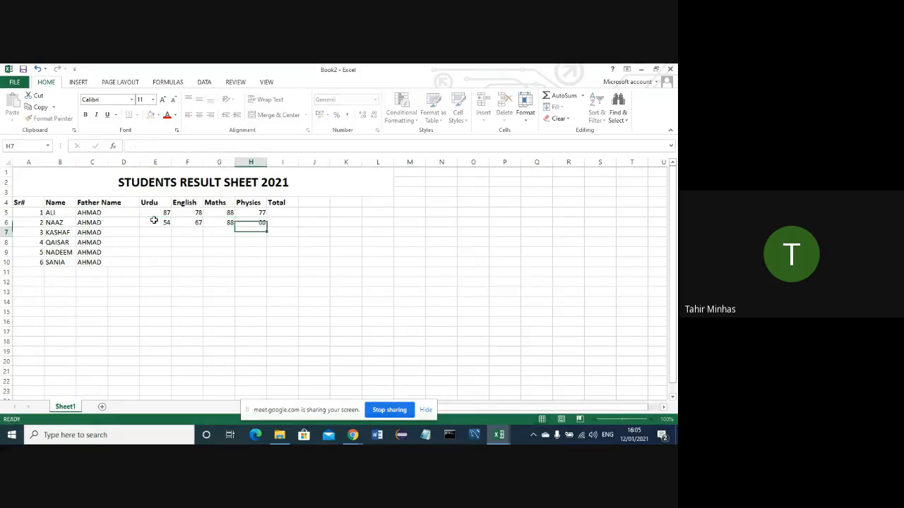
# - Enter the Physics marks 66, 66 and 57 in cells H7 to H9, leaving H10 empty
pyautogui.write('66')
pyautogui.press('Down')
pyautogui.write('66')
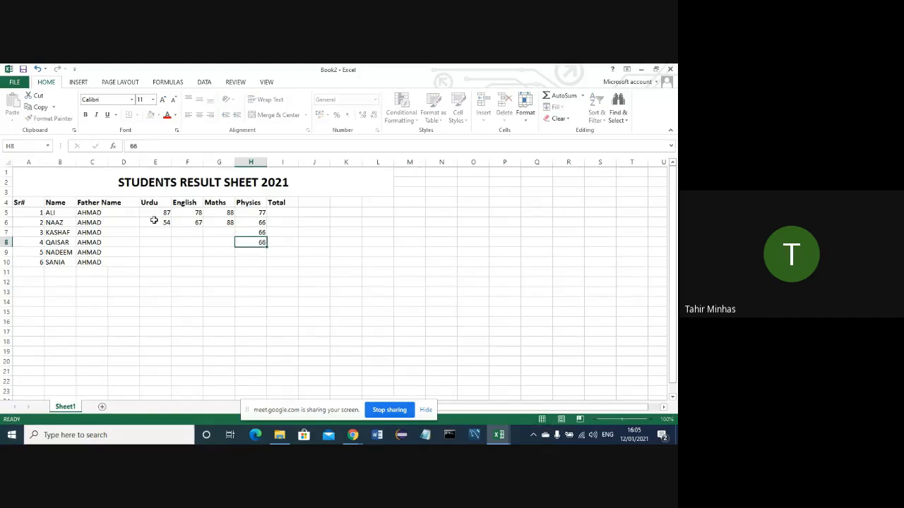
pyautogui.press('Down')
pyautogui.write('57')
pyautogui.press('Down')
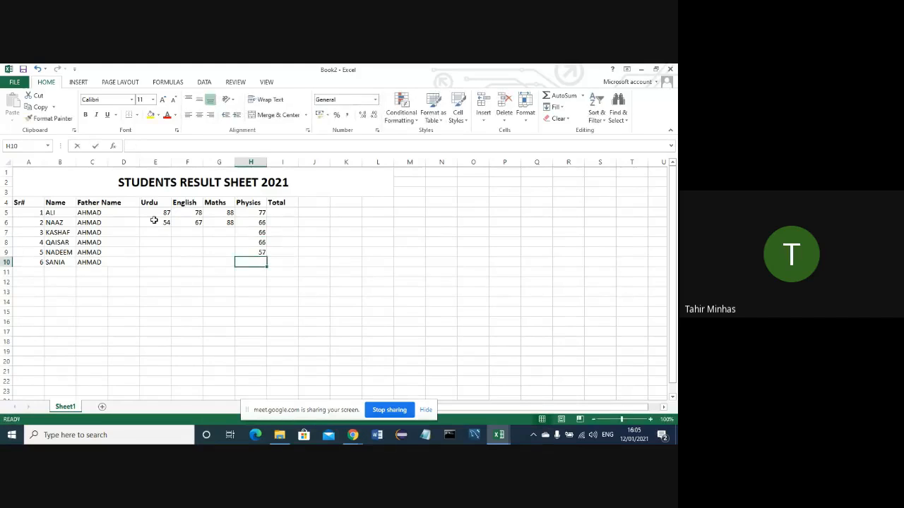
pyautogui.write('89')
pyautogui.press('BackSpace')
pyautogui.press('BackSpace')
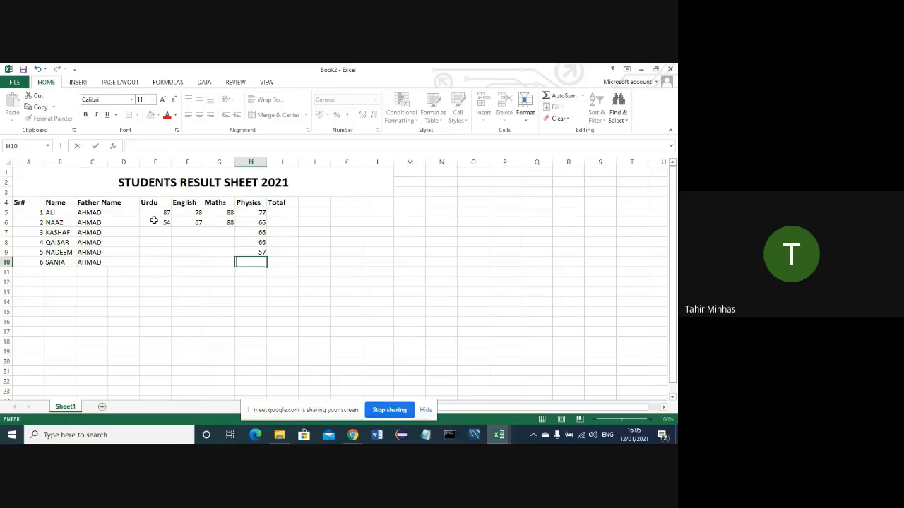
# - Enter the Maths marks 87 in G9, 98 in G8 and 88 in G7
pyautogui.press('Up')
pyautogui.press('Left')
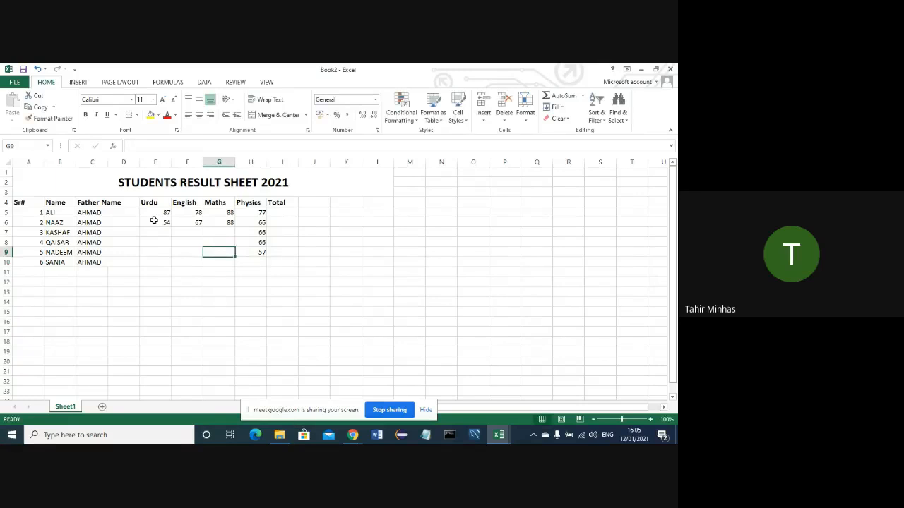
pyautogui.write('87')
pyautogui.press('Up')
pyautogui.write('98')
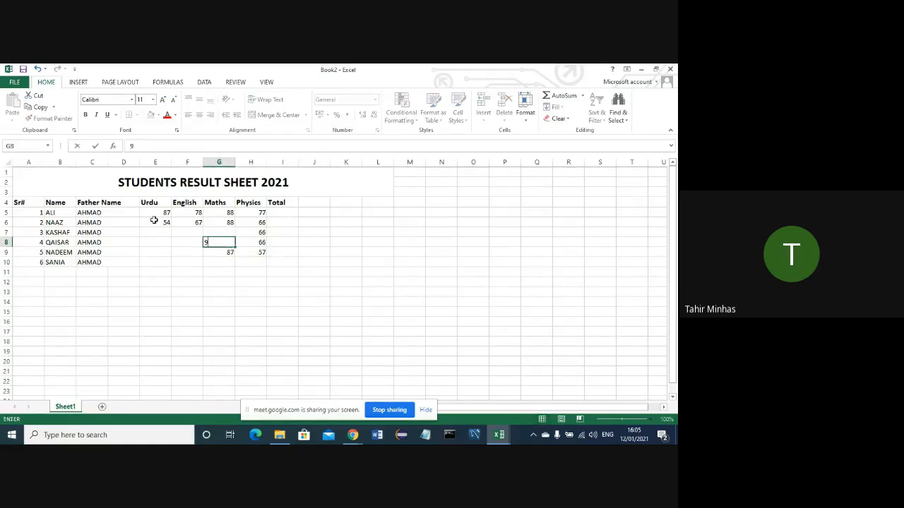
pyautogui.press('Up')
pyautogui.write('88')
pyautogui.press('Up')
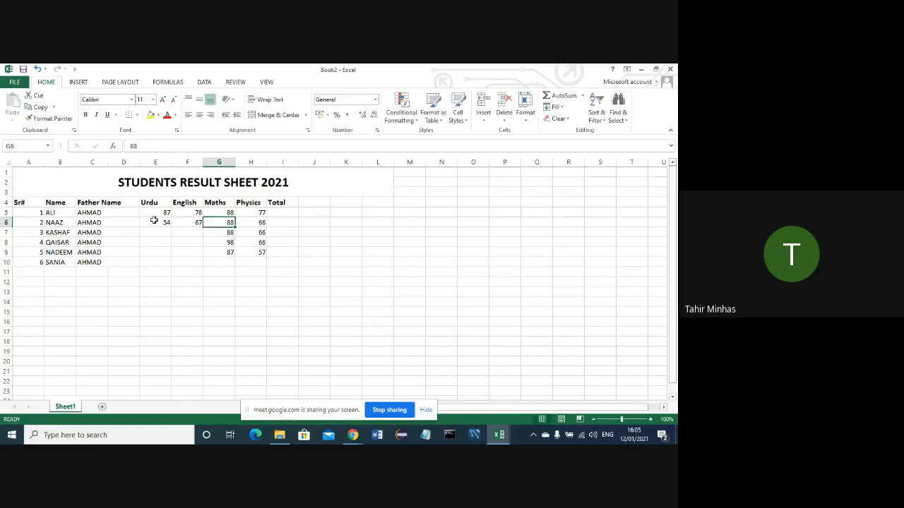
# - Enter the Urdu marks 78, 88, 98 and 99 in cells E7 to E10
pyautogui.press('Left')
pyautogui.press('Left')
pyautogui.press('Down')
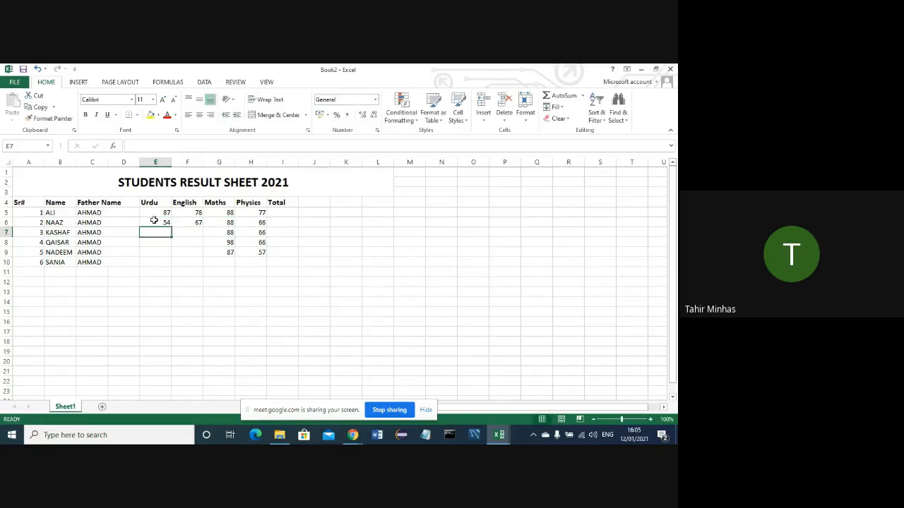
pyautogui.write('78')
pyautogui.press('Return')
pyautogui.write('88')
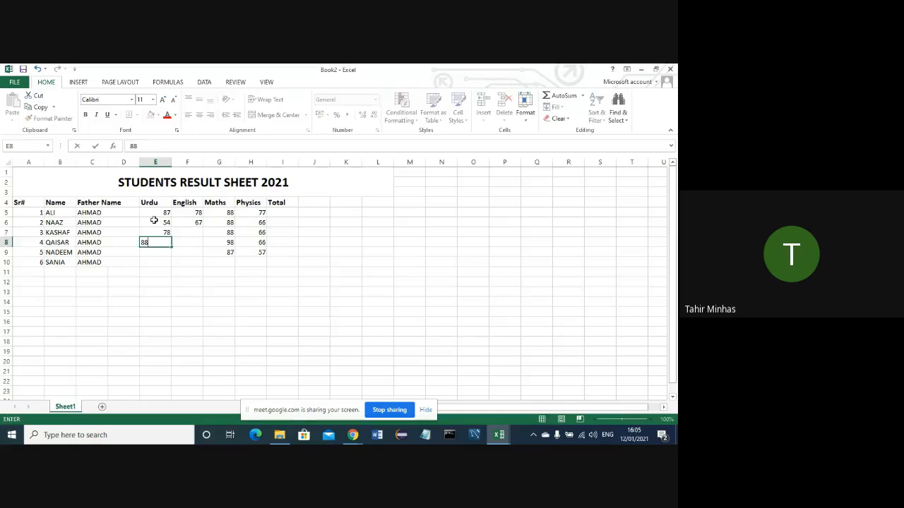
pyautogui.press('Return')
pyautogui.write('98')
pyautogui.press('Return')
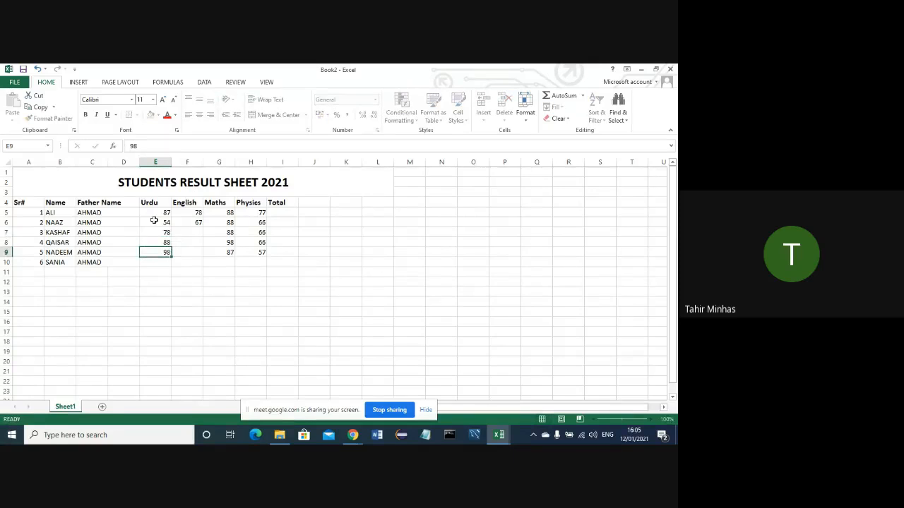
pyautogui.write('99')
pyautogui.press('Tab')
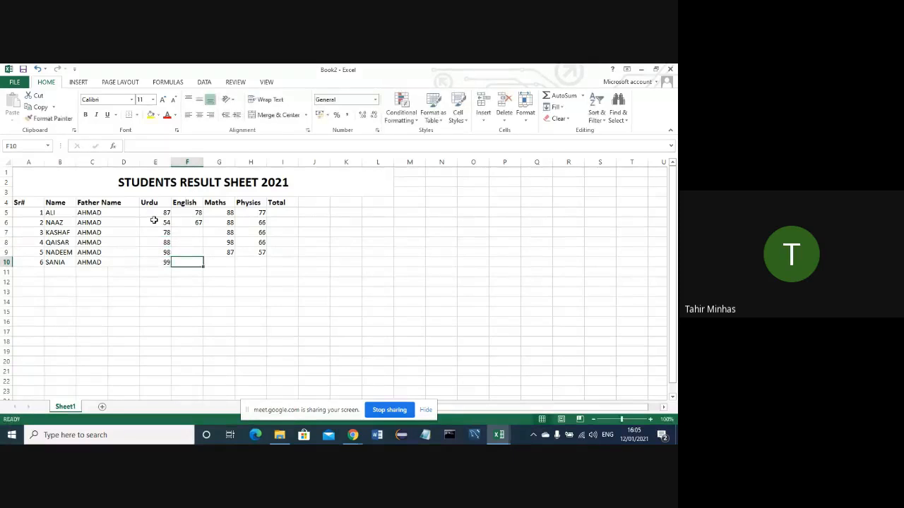
# - Enter the English marks 99 in F10, 99 in F9, 87 in F8 and 54 in F7
pyautogui.write('99')
pyautogui.press('Up')
pyautogui.write('99')
pyautogui.press('Up')
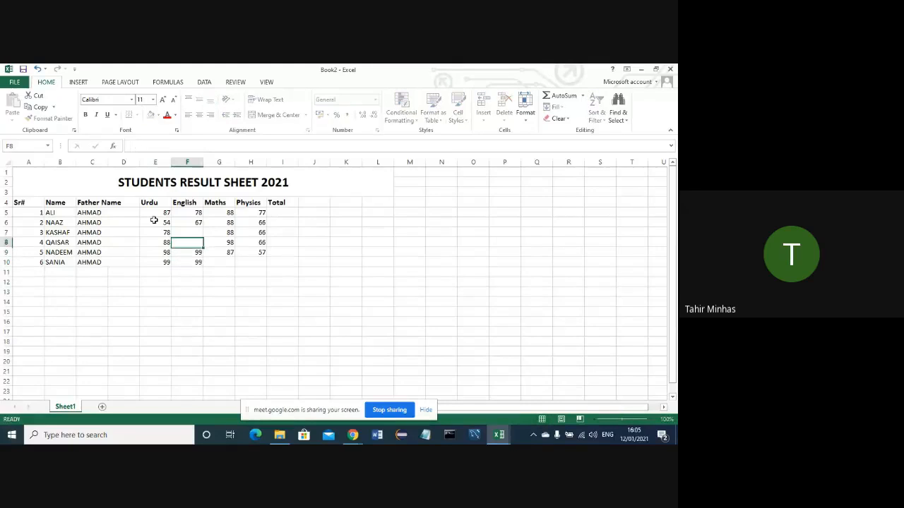
pyautogui.write('87')
pyautogui.press('Up')
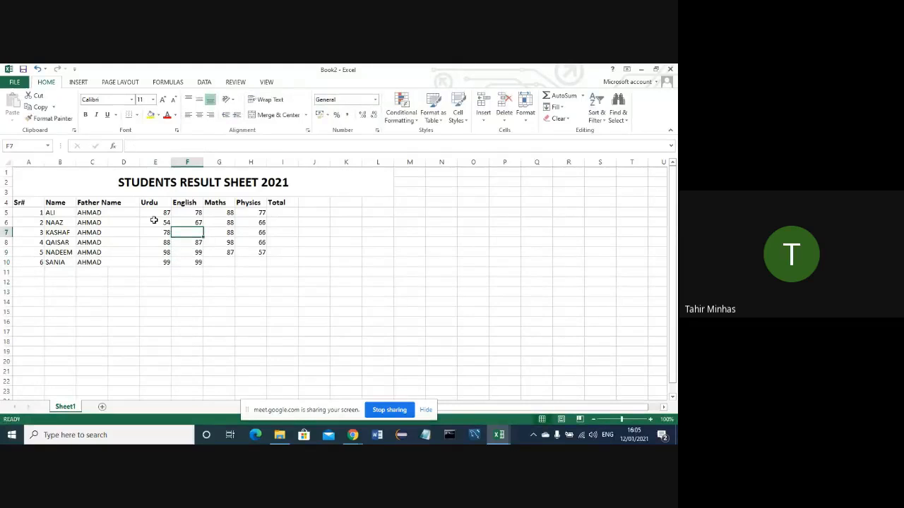
pyautogui.write('54')
pyautogui.press('Up')
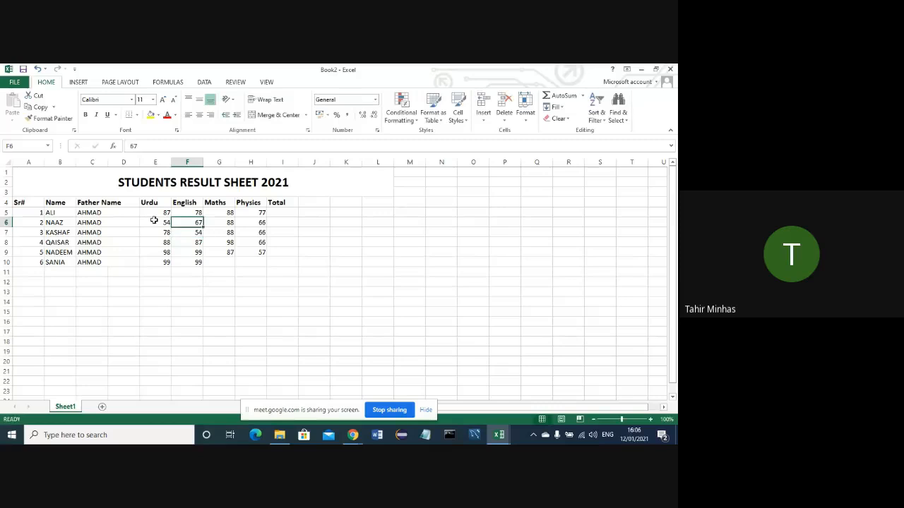
# - Complete the last student's marks with 77 for Maths in G10 and 87 for Physics in H10
pyautogui.press('Right')
pyautogui.press('Right')
pyautogui.press('Down')
pyautogui.press('Down')
pyautogui.press('Down')
pyautogui.press('Down')
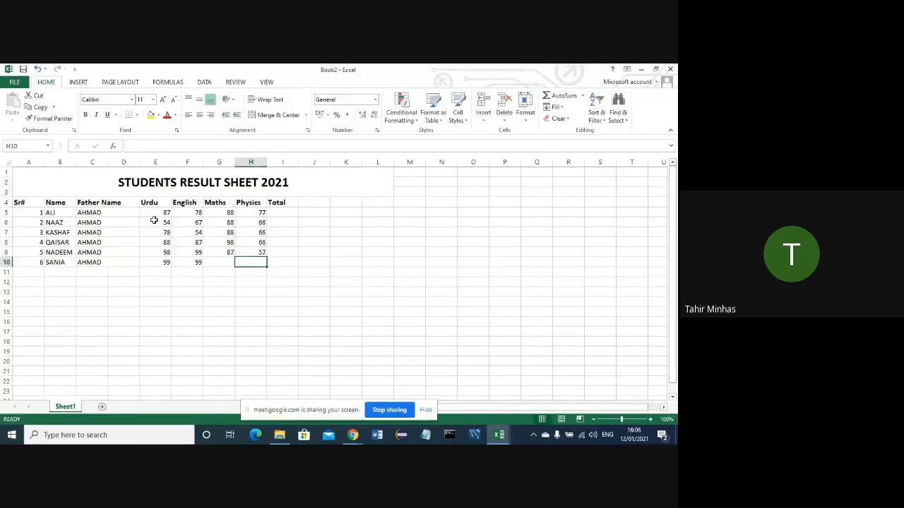
pyautogui.press('Left')
pyautogui.write('77')
pyautogui.press('Right')
pyautogui.write('87')
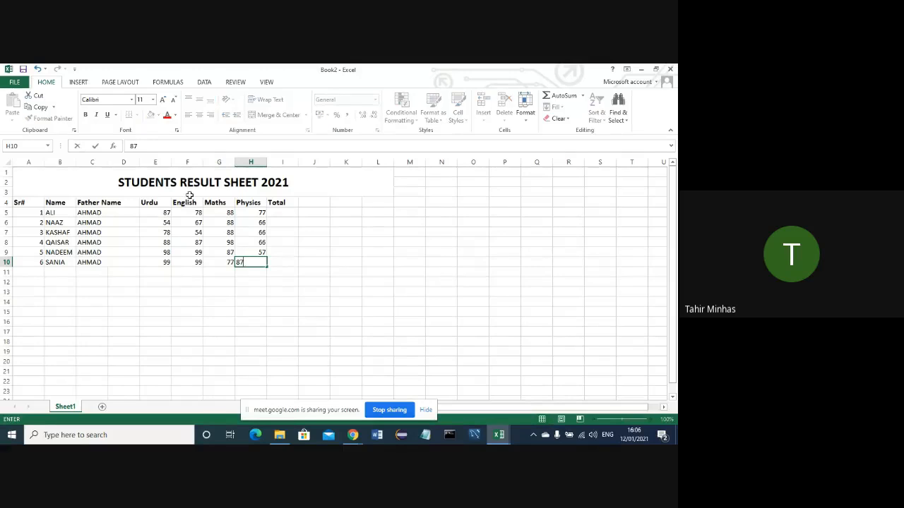
# - Enter the formula =SUM(E5:H5) in cell I5 to total the first student's marks
pyautogui.click(278, 212)
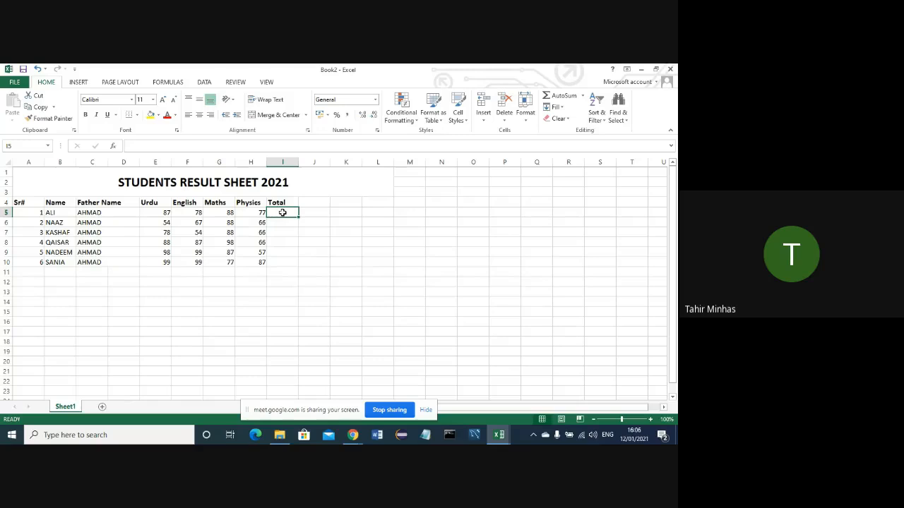
pyautogui.write('=')
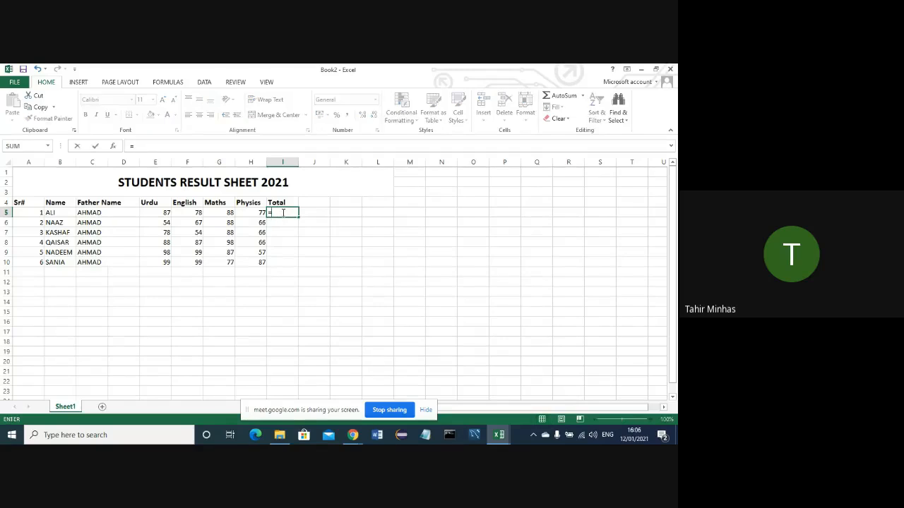
pyautogui.write('SU')
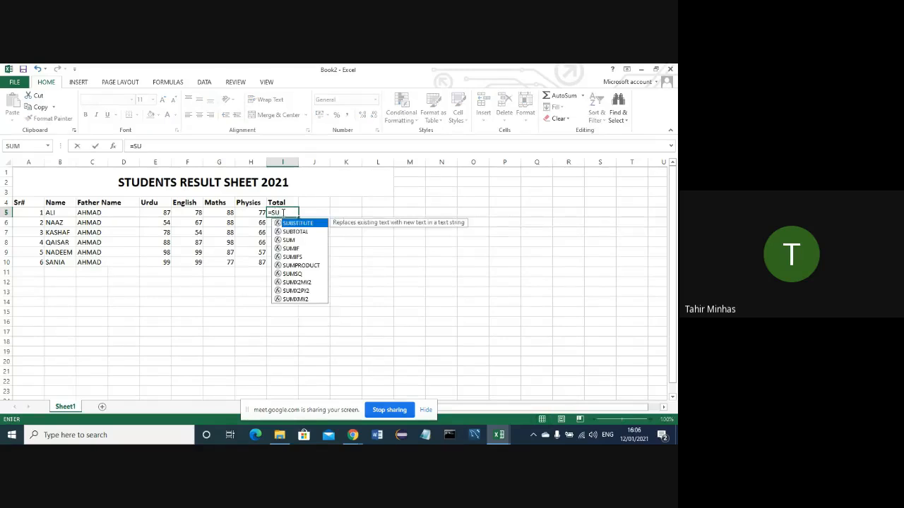
pyautogui.click(289, 240)
pyautogui.doubleClick(289, 240)
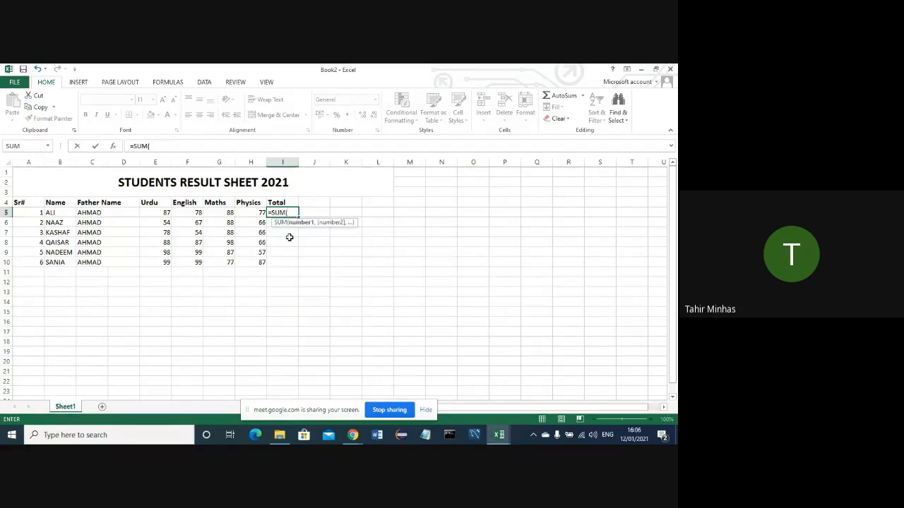
pyautogui.click(160, 213)
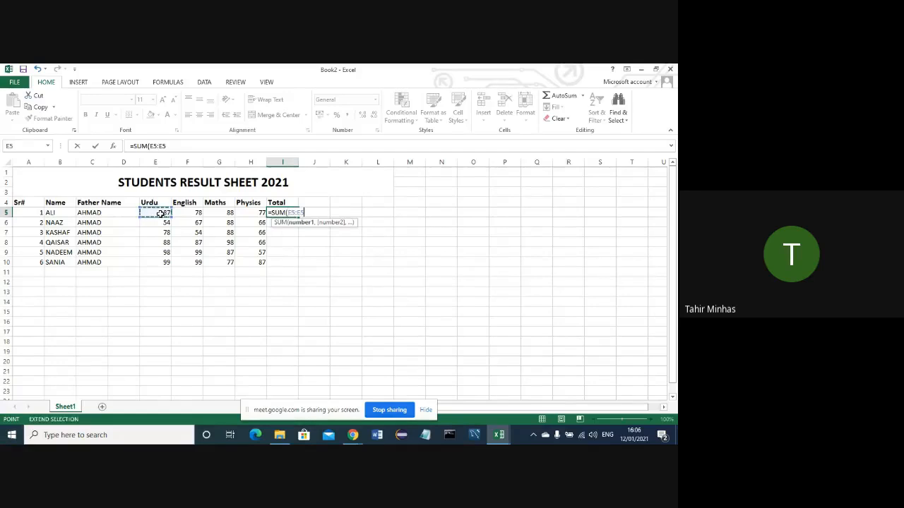
pyautogui.write(':E')
pyautogui.press('BackSpace')
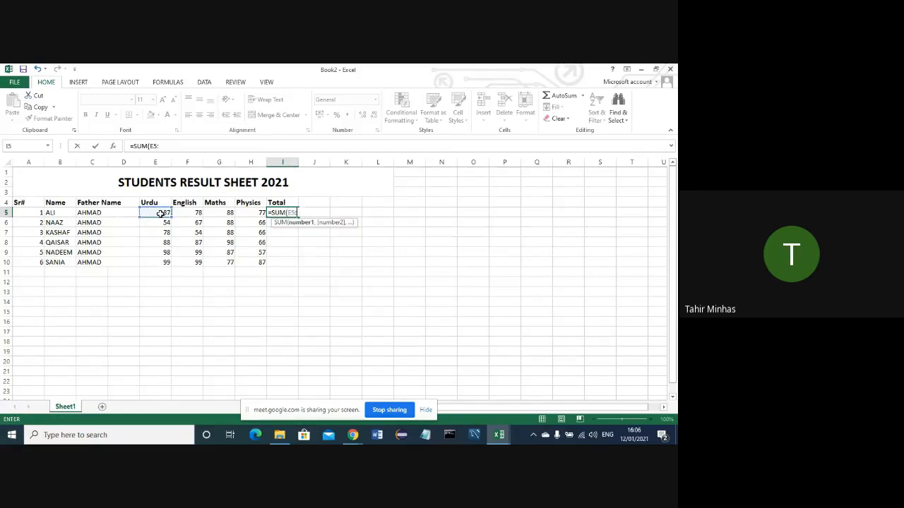
pyautogui.click(256, 213)
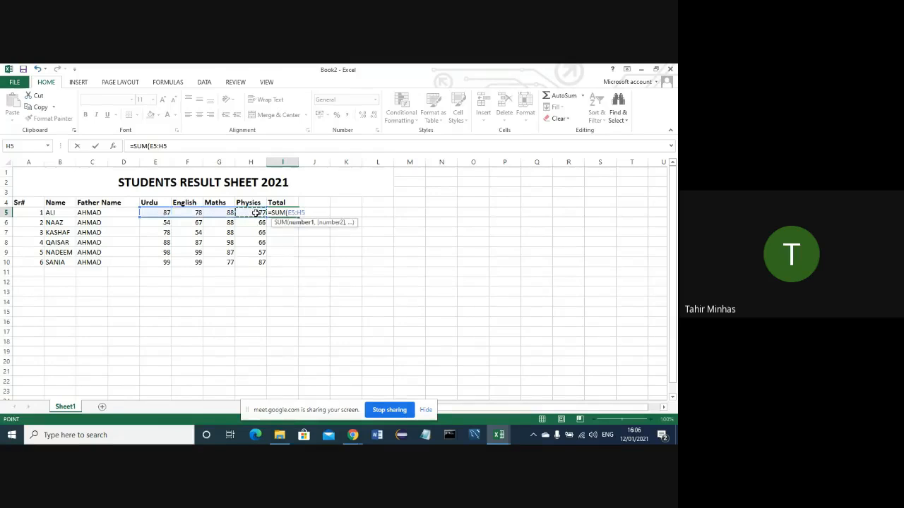
pyautogui.write(')')
pyautogui.press('Return')
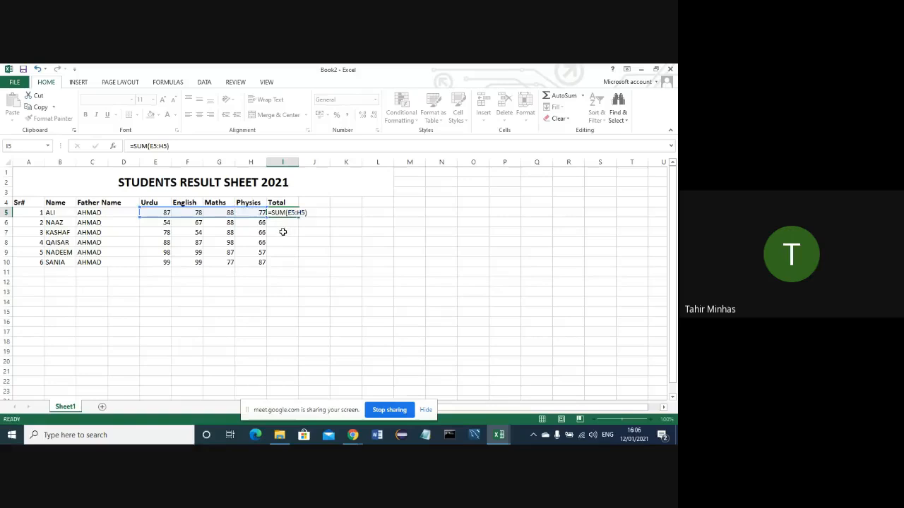
# - Fill the total formula from I5 down to I10 for the remaining students
pyautogui.click(293, 212)
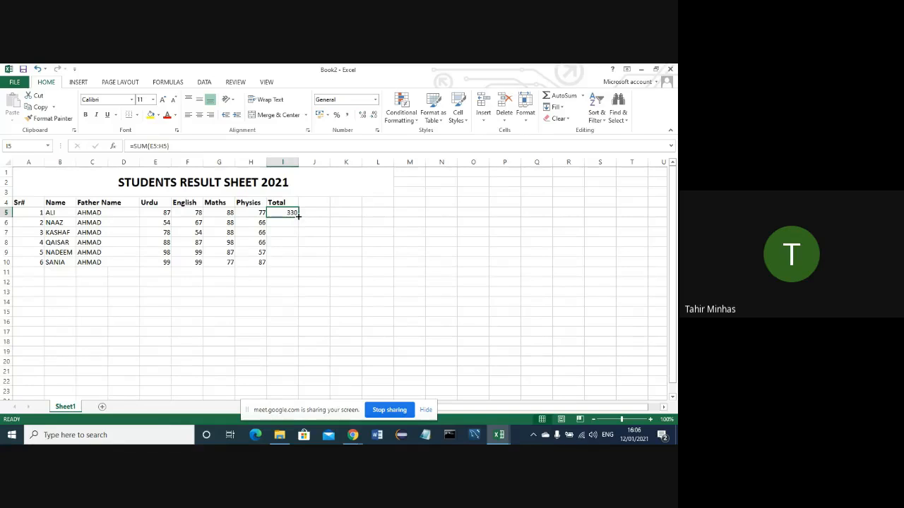
pyautogui.moveTo(298, 217); pyautogui.dragTo(298, 266)
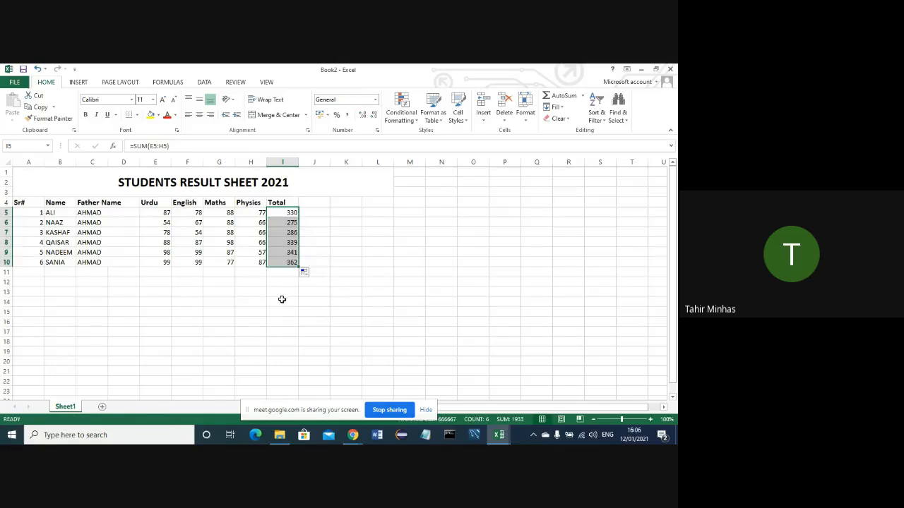
pyautogui.click(282, 293)
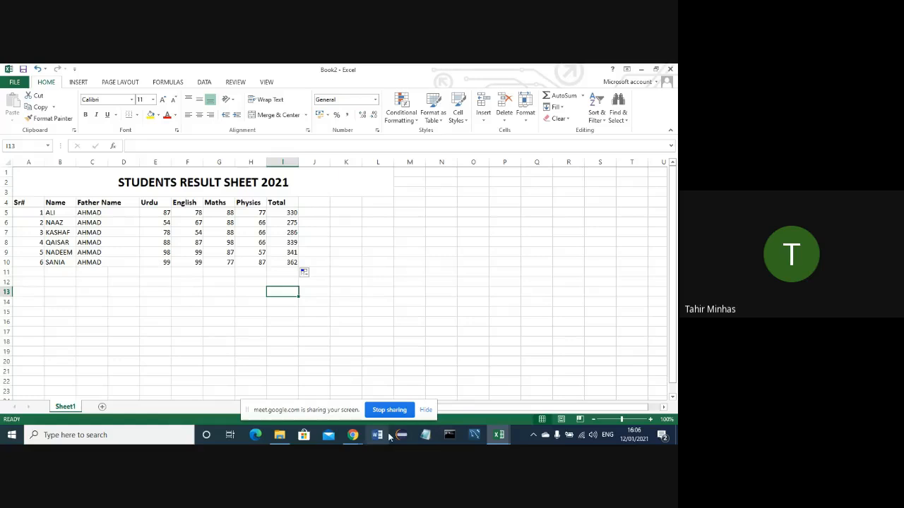
# - Admit the waiting participant to the Google Meet call in Chrome and return to the Book2 workbook in Excel
pyautogui.moveTo(352, 436)
pyautogui.click(295, 386)
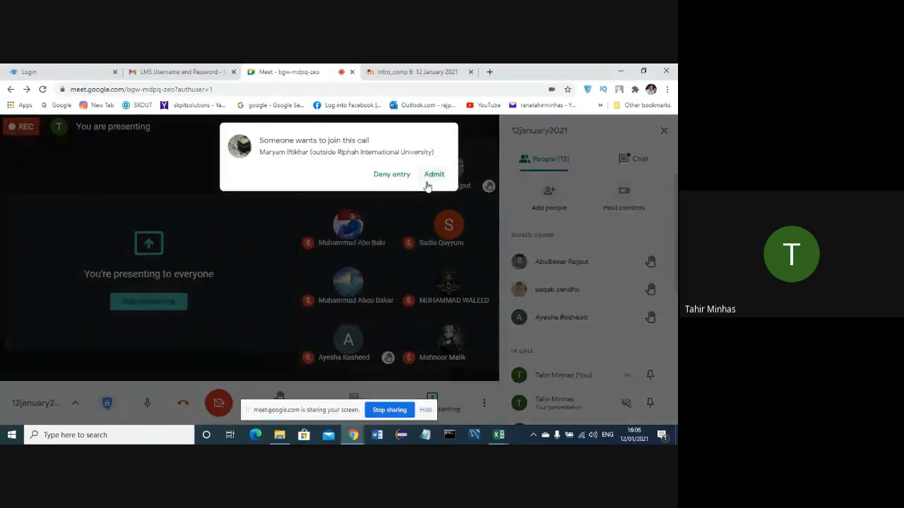
pyautogui.click(432, 175)
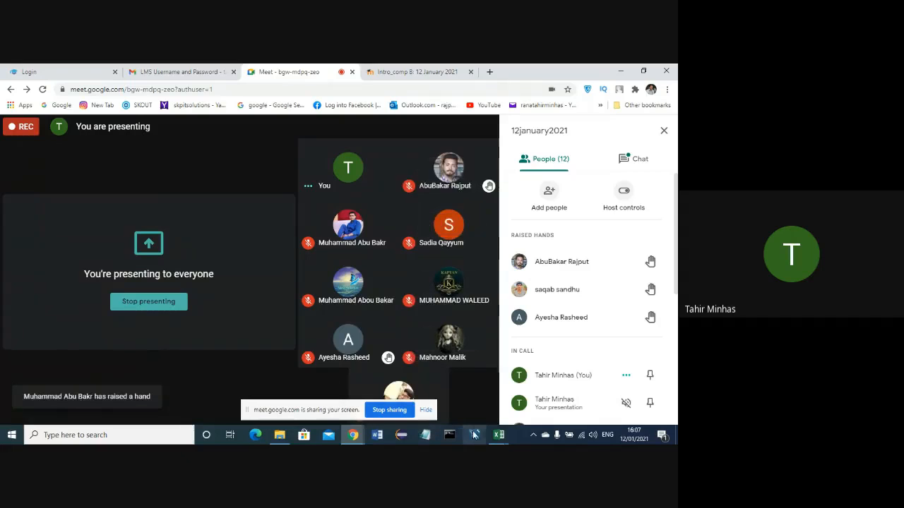
pyautogui.moveTo(493, 438)
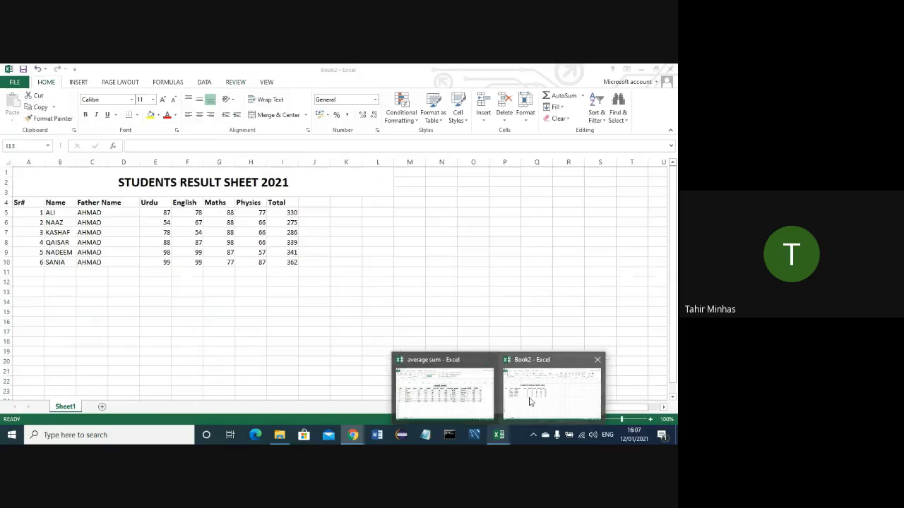
pyautogui.click(530, 399)
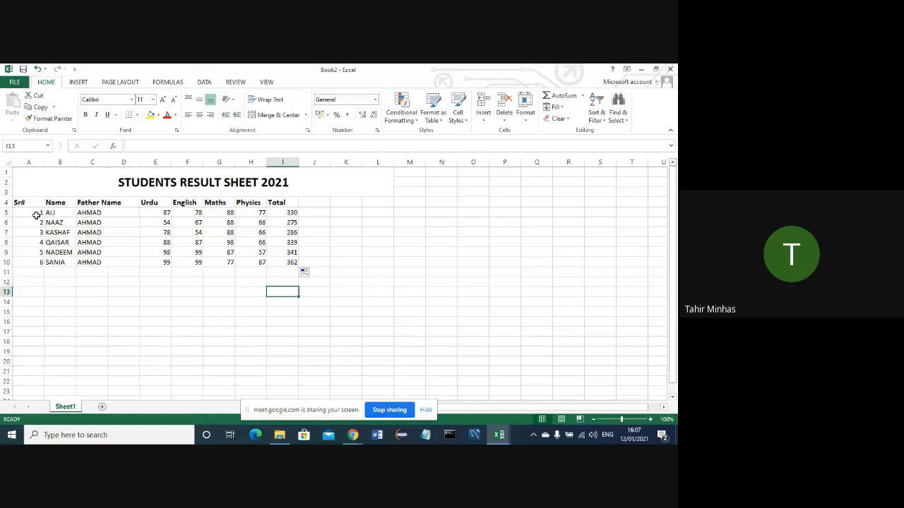
# - Insert a 2-D clustered column chart from the student data in A5:I10
pyautogui.moveTo(34, 213); pyautogui.dragTo(293, 261)
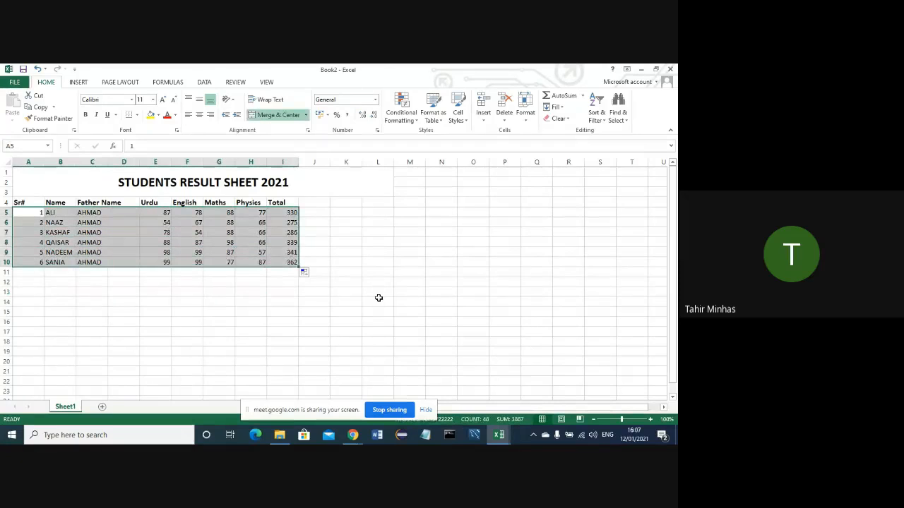
pyautogui.click(78, 82)
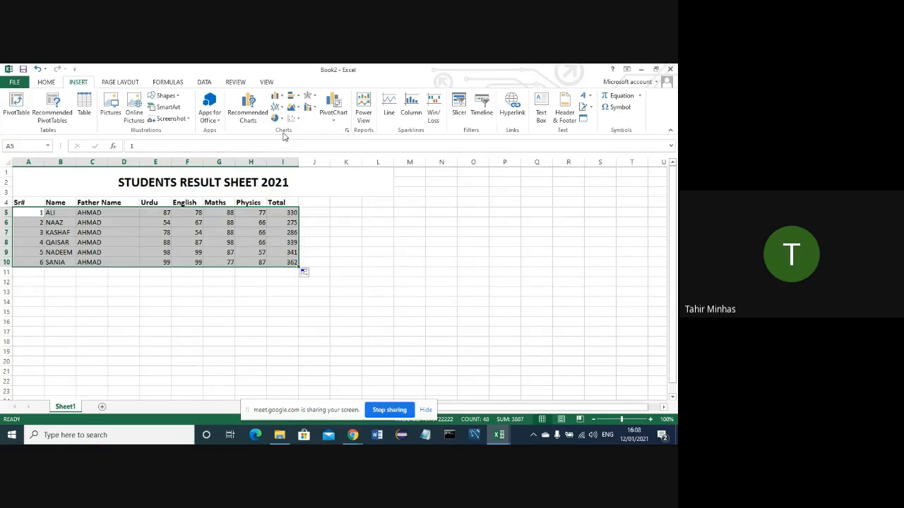
pyautogui.click(277, 100)
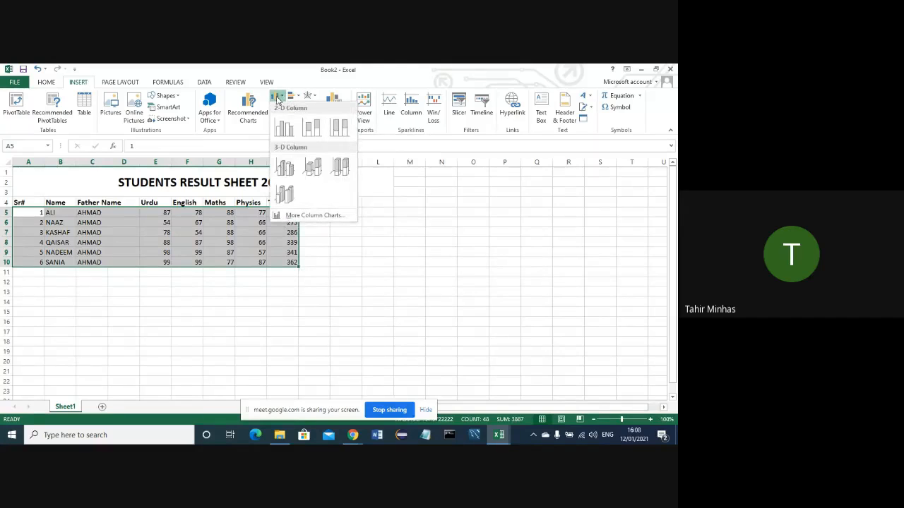
pyautogui.click(289, 134)
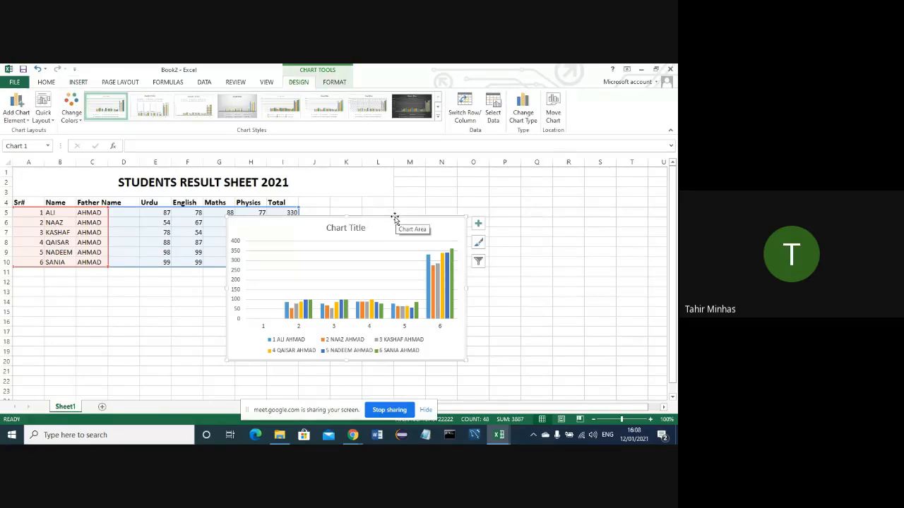
# - Move the column chart beside the result table and enlarge it to cover about K4 to T21
pyautogui.moveTo(395, 216)
pyautogui.mouseDown()
pyautogui.moveTo(466, 222)
pyautogui.moveTo(513, 213)
pyautogui.moveTo(520, 193)
pyautogui.moveTo(528, 196)
pyautogui.mouseUp()
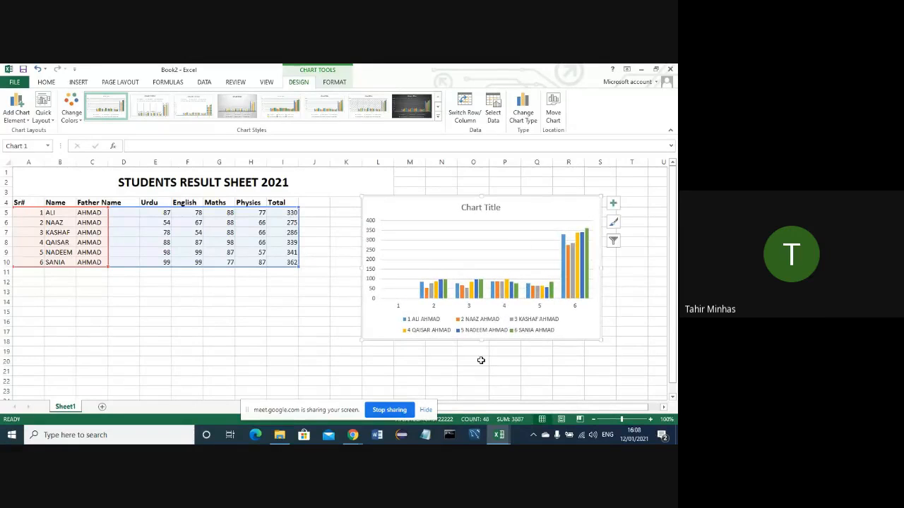
pyautogui.moveTo(481, 339); pyautogui.dragTo(484, 375)
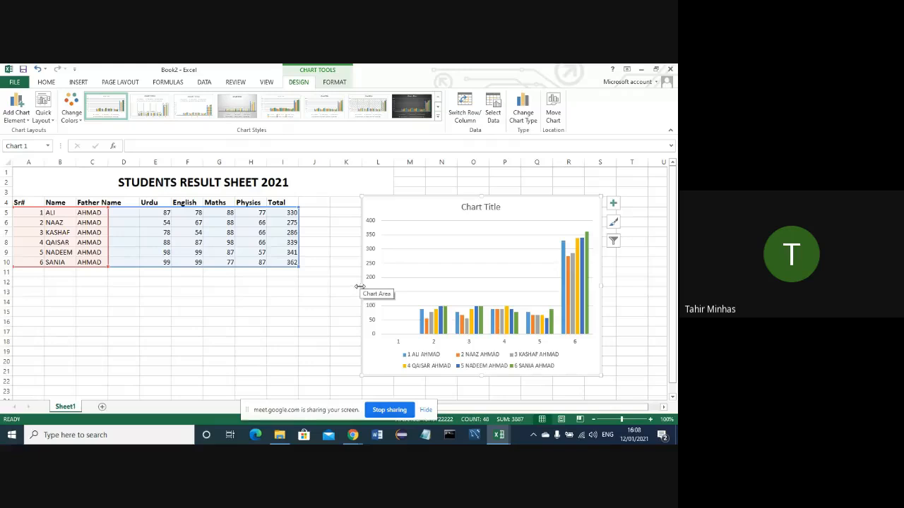
pyautogui.moveTo(359, 286); pyautogui.dragTo(329, 288)
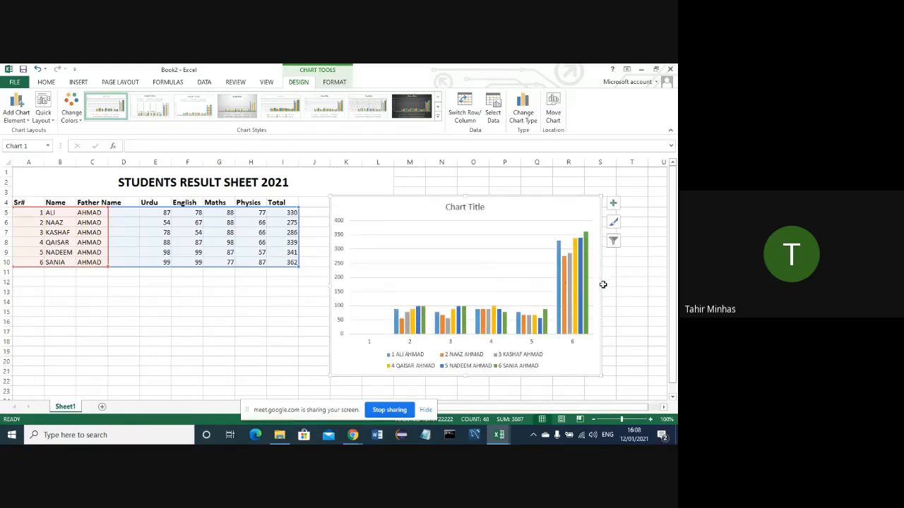
pyautogui.moveTo(602, 285); pyautogui.dragTo(647, 286)
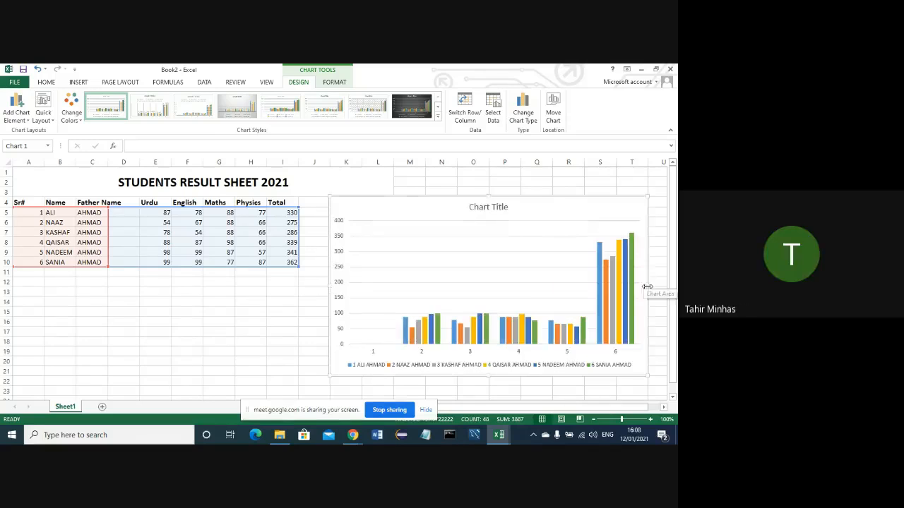
pyautogui.click(220, 353)
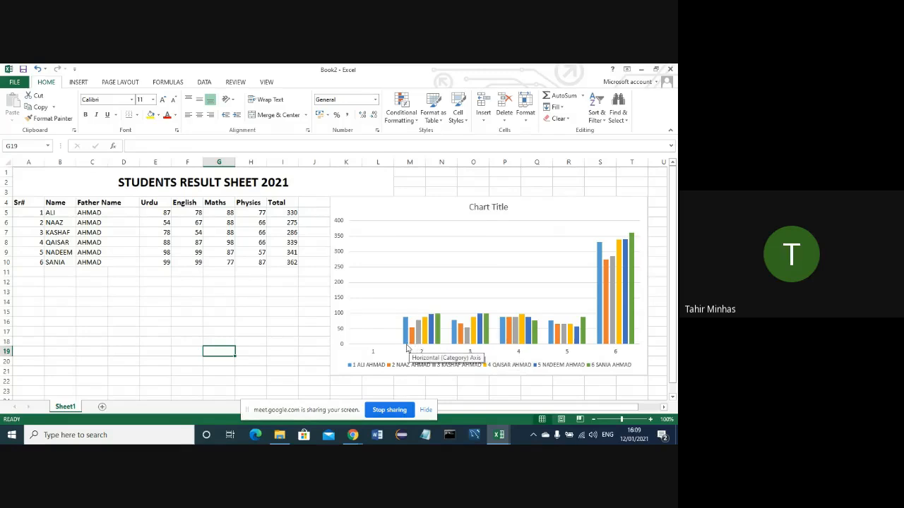
# - Undo the column chart's resizing, repositioning and insertion so the sheet holds only the result table
pyautogui.moveTo(412, 339)
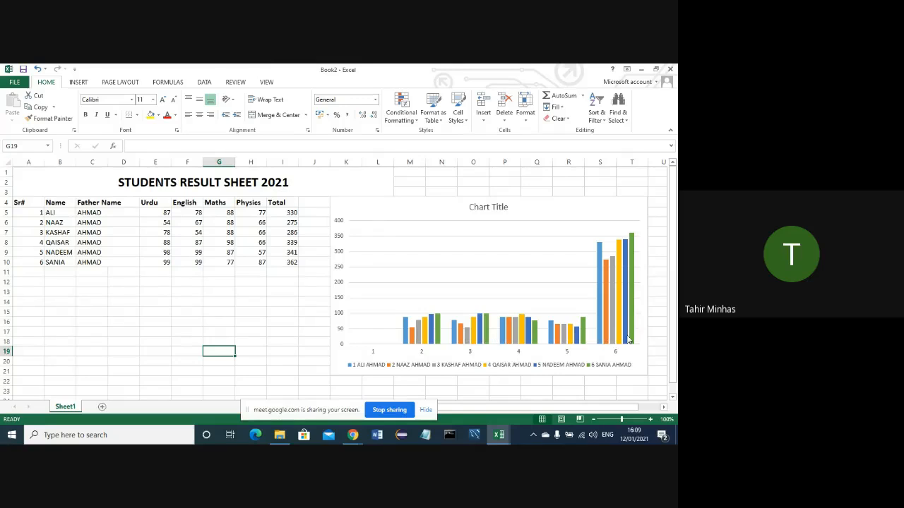
pyautogui.moveTo(633, 341)
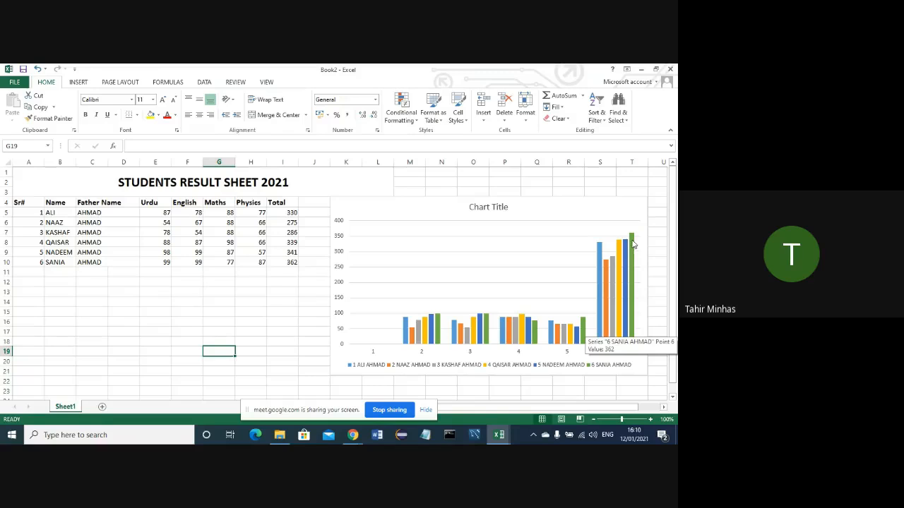
pyautogui.click(490, 279)
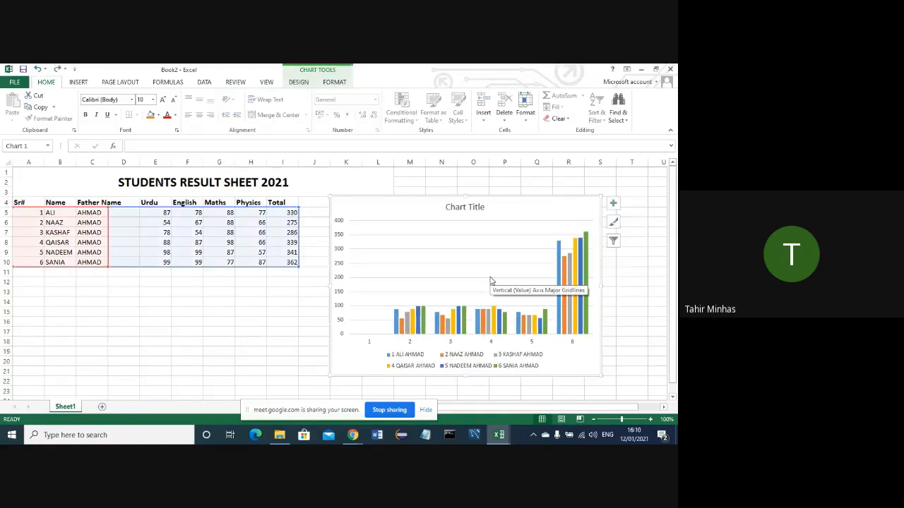
pyautogui.hotkey('ctrl', 'z')
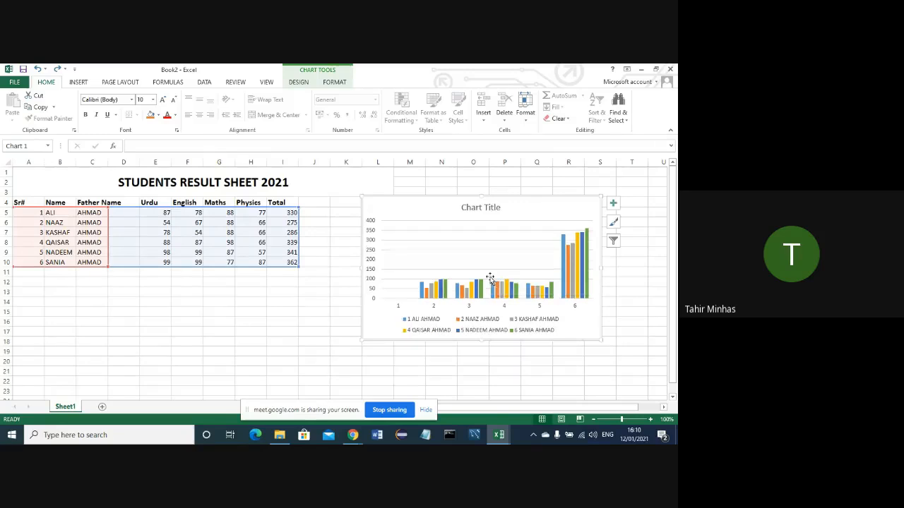
pyautogui.hotkey('ctrl', 'z')
pyautogui.hotkey('ctrl', 'z')
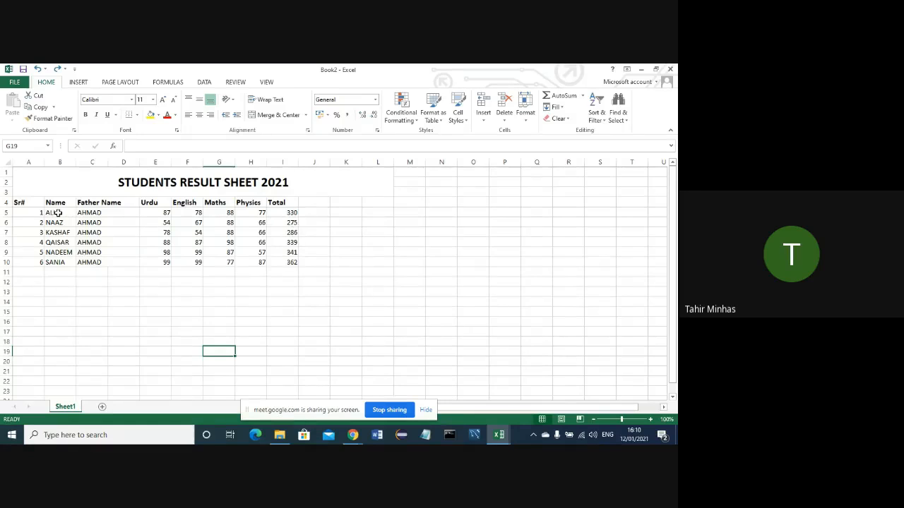
# - Insert a 2-D clustered column chart from the totals in I5:I10 and move it beside the result table
pyautogui.moveTo(294, 213); pyautogui.dragTo(294, 262)
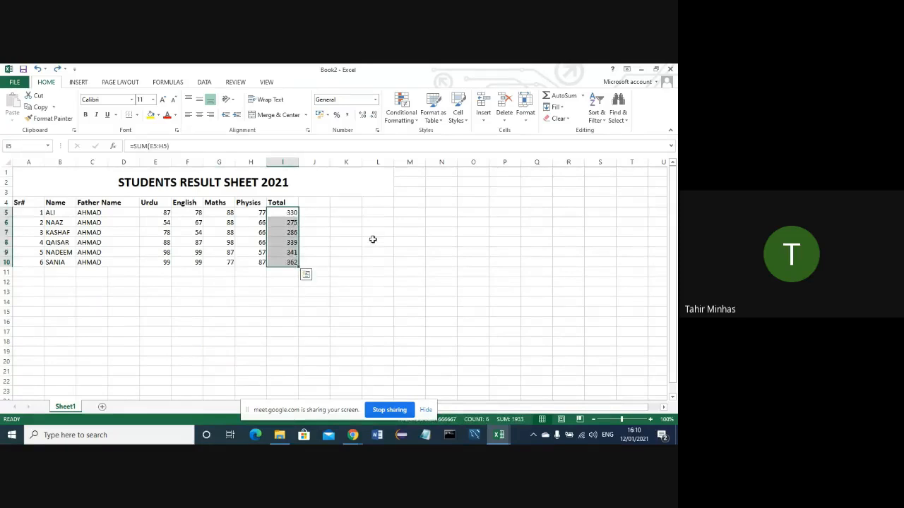
pyautogui.click(79, 83)
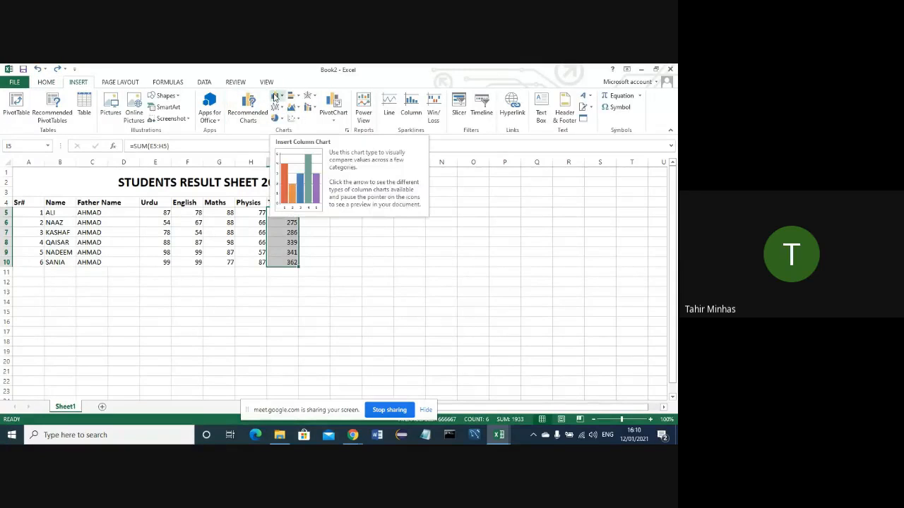
pyautogui.click(274, 97)
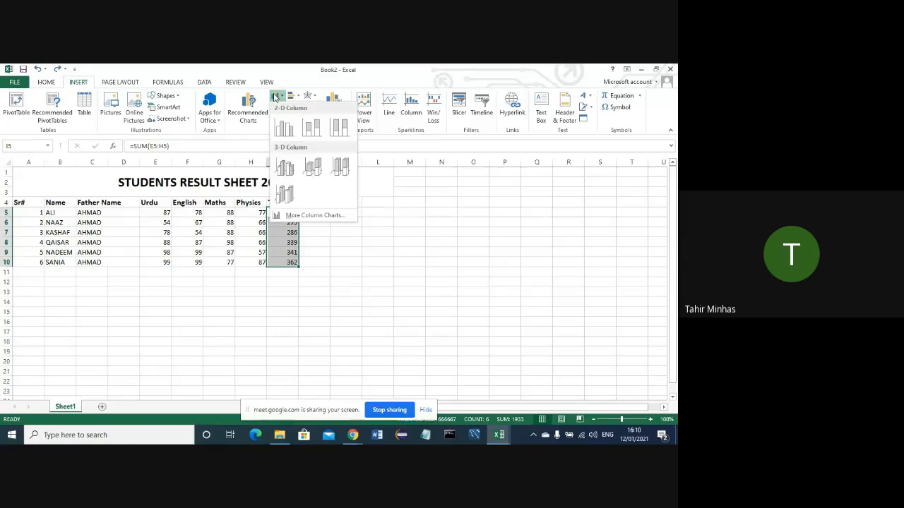
pyautogui.click(282, 131)
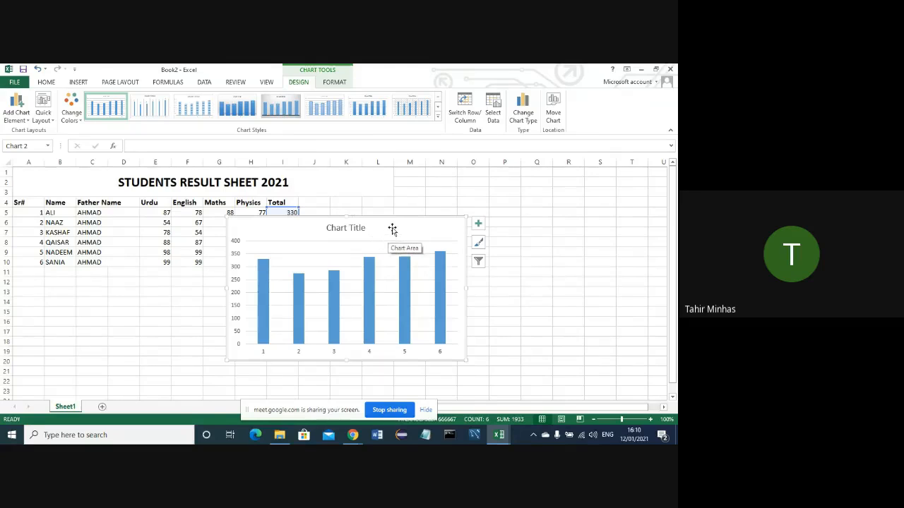
pyautogui.moveTo(392, 230)
pyautogui.mouseDown()
pyautogui.moveTo(516, 230)
pyautogui.moveTo(526, 208)
pyautogui.mouseUp()
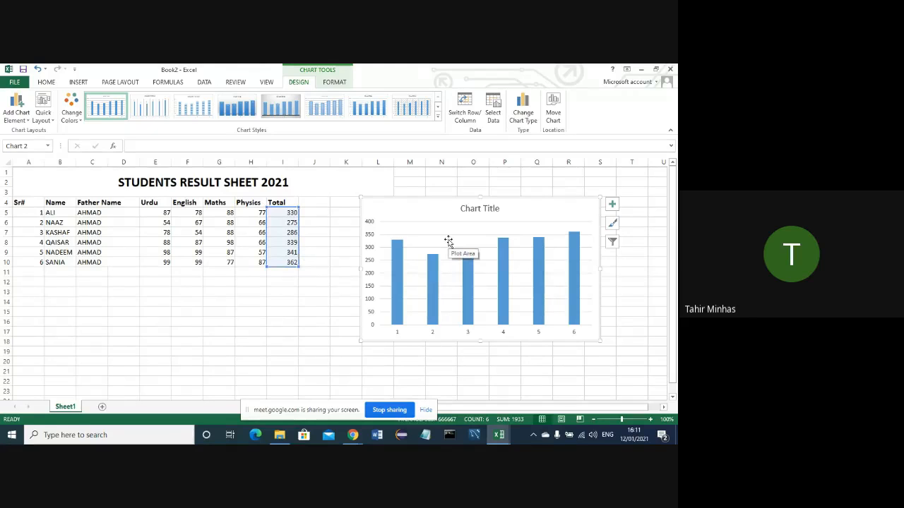
# - Undo the move and insertion of the totals-only column chart
pyautogui.hotkey('ctrl', 'z')
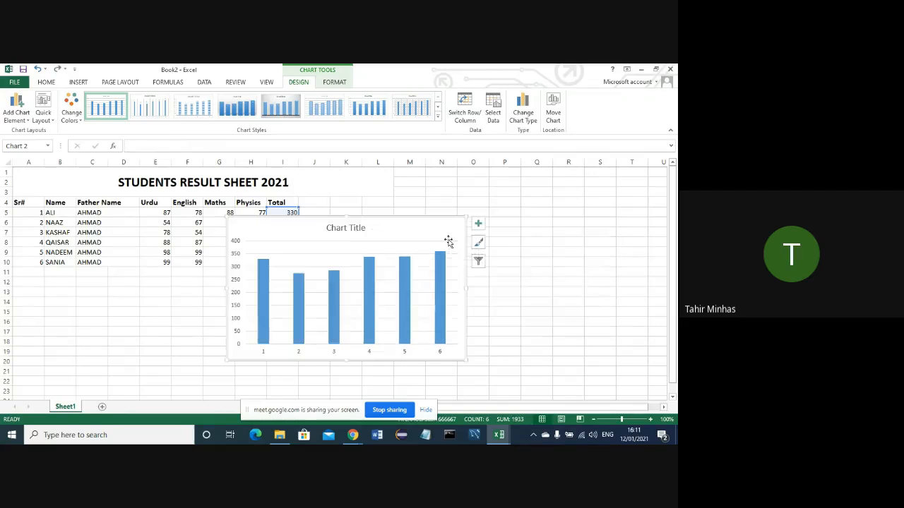
pyautogui.hotkey('ctrl', 'z')
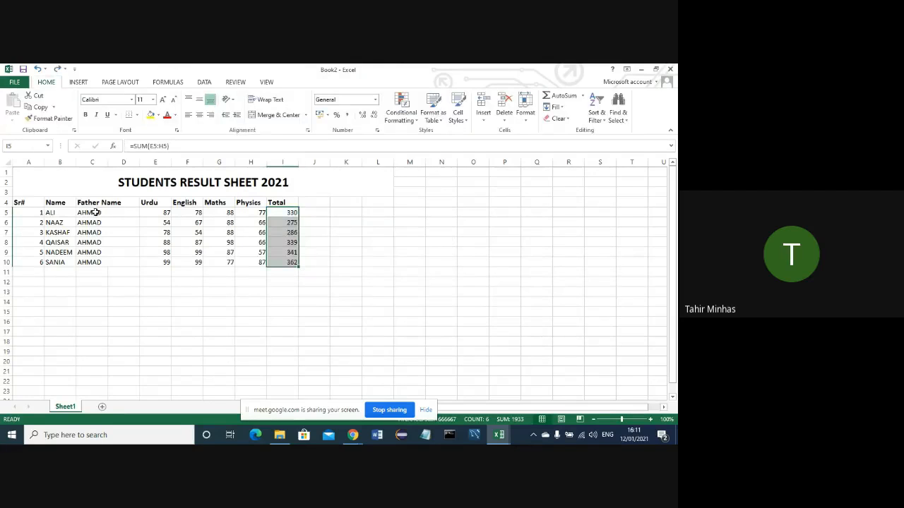
# - Insert a 2-D clustered column chart from the full student data in A5:I10
pyautogui.moveTo(34, 212); pyautogui.dragTo(281, 260)
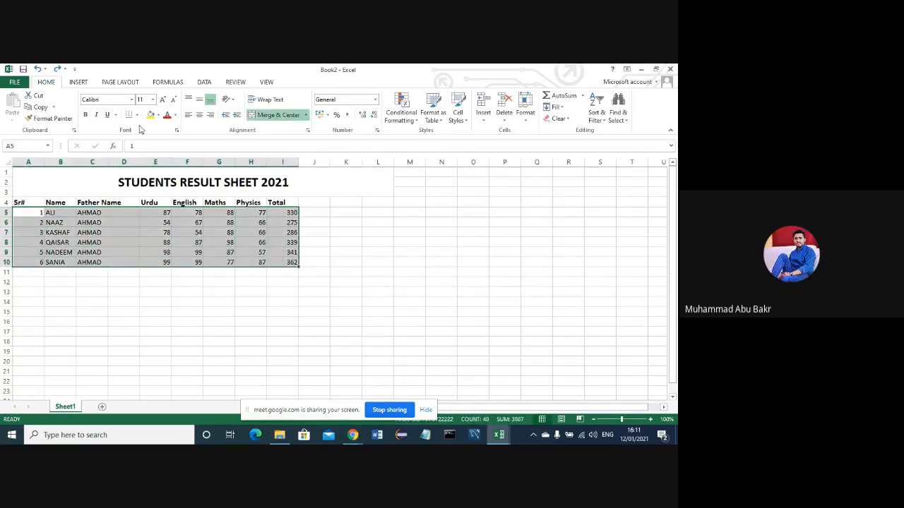
pyautogui.click(78, 83)
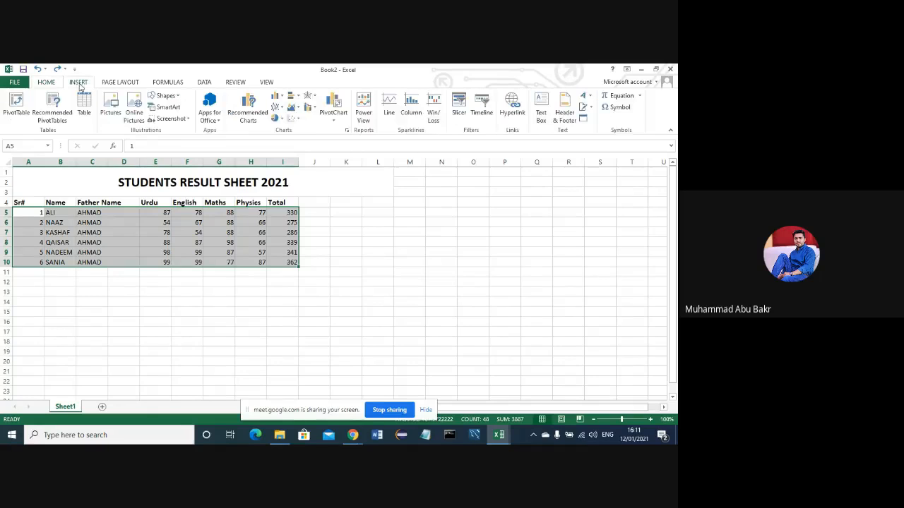
pyautogui.click(283, 99)
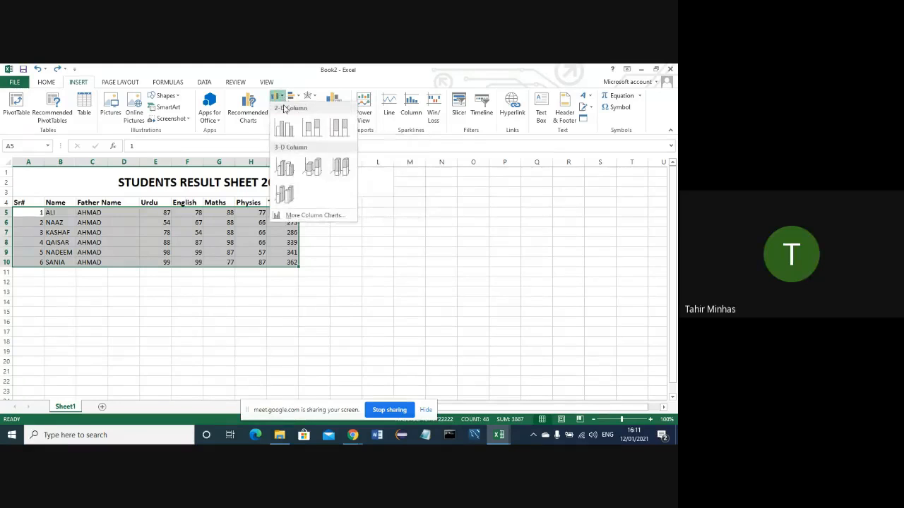
pyautogui.click(284, 128)
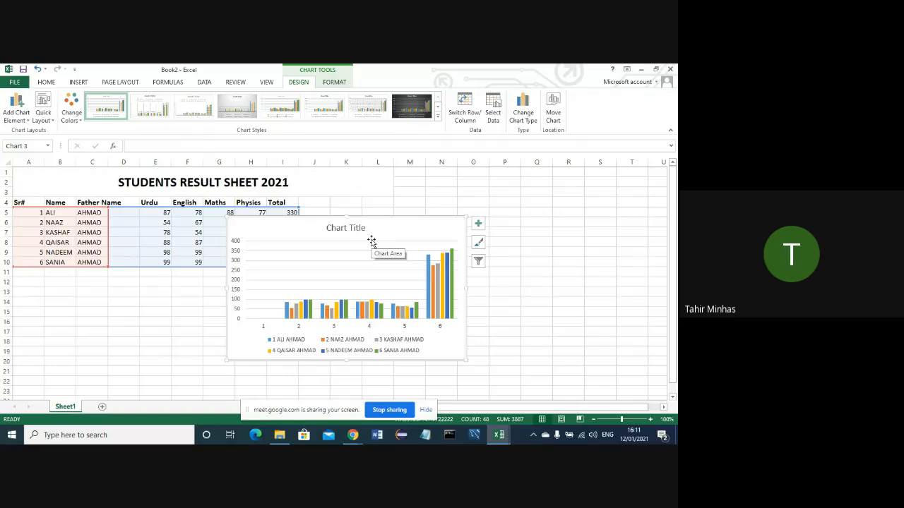
# - Enlarge the column chart and place it beside the result table, covering about L4 to V21
pyautogui.moveTo(371, 242)
pyautogui.mouseDown()
pyautogui.moveTo(482, 226)
pyautogui.moveTo(475, 221)
pyautogui.mouseUp()
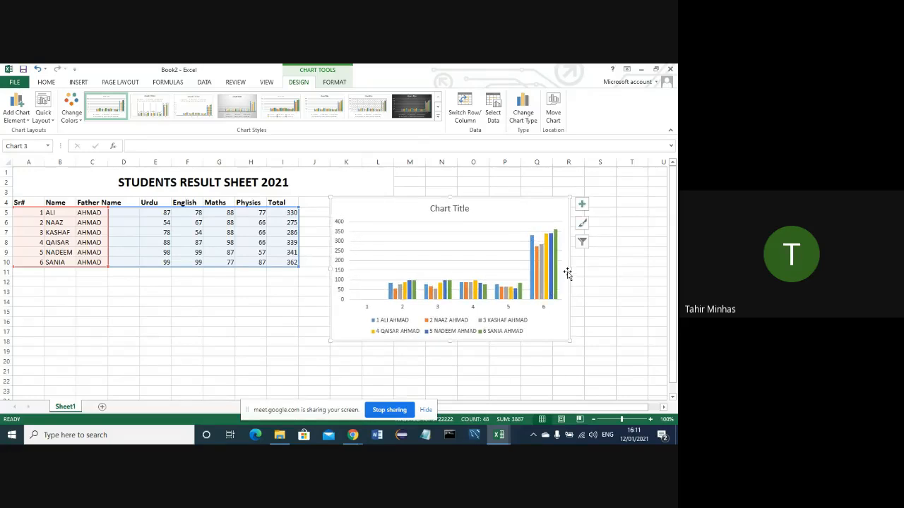
pyautogui.moveTo(569, 269); pyautogui.dragTo(648, 272)
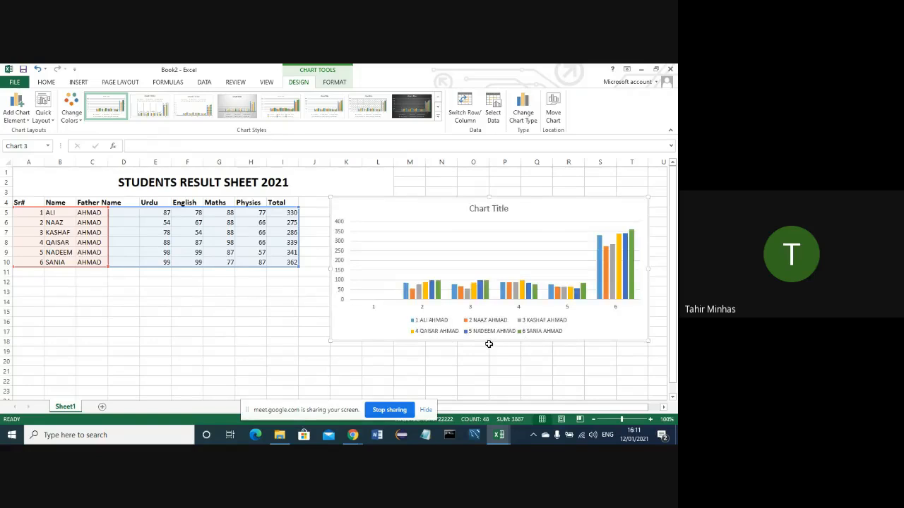
pyautogui.moveTo(490, 342); pyautogui.dragTo(491, 372)
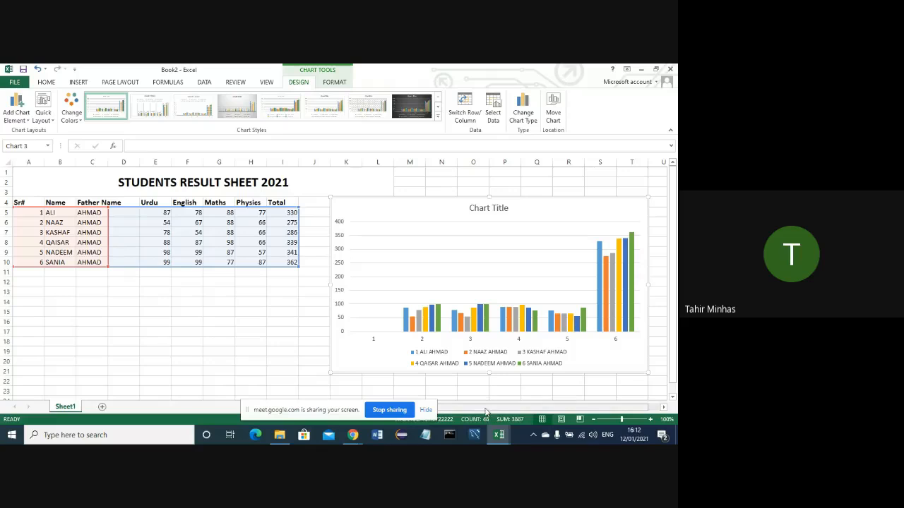
pyautogui.moveTo(488, 410); pyautogui.dragTo(529, 408)
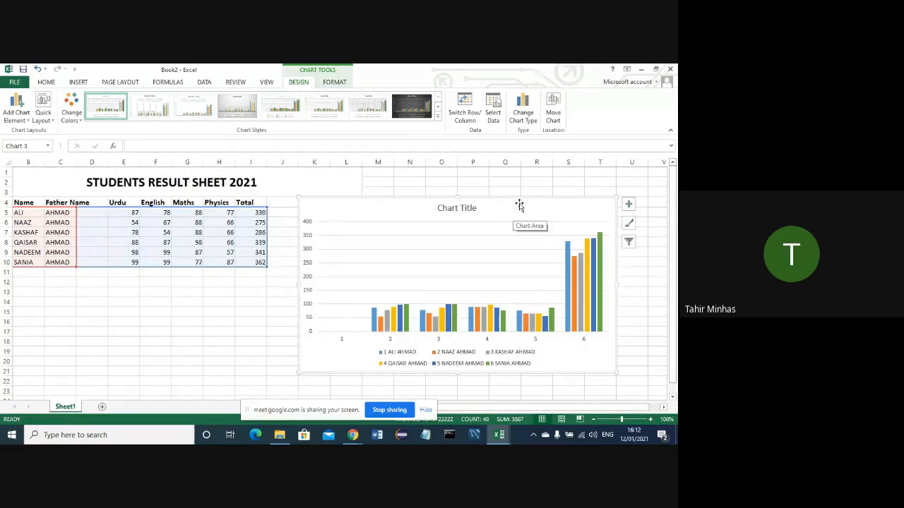
pyautogui.moveTo(520, 197); pyautogui.dragTo(569, 199)
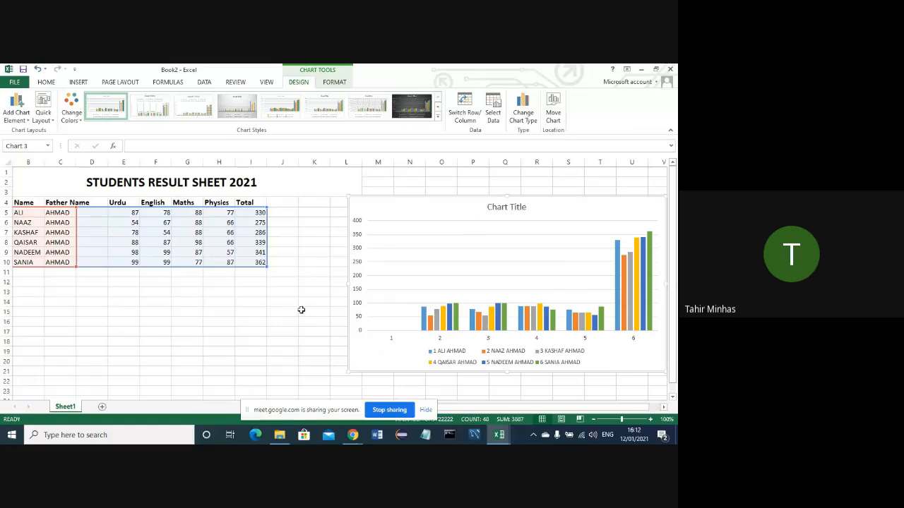
pyautogui.click(258, 322)
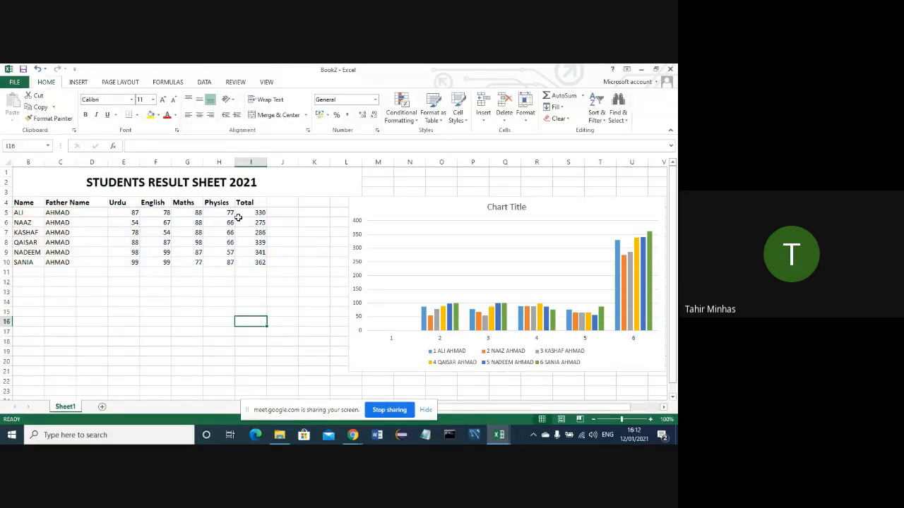
# - Select the students' totals in I5:I10 as the data for an insertion
pyautogui.moveTo(250, 213); pyautogui.dragTo(252, 262)
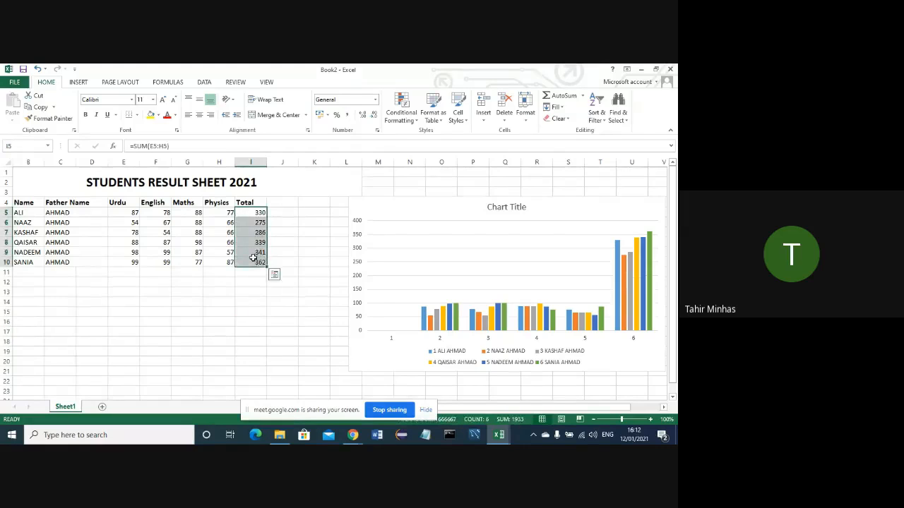
pyautogui.click(78, 83)
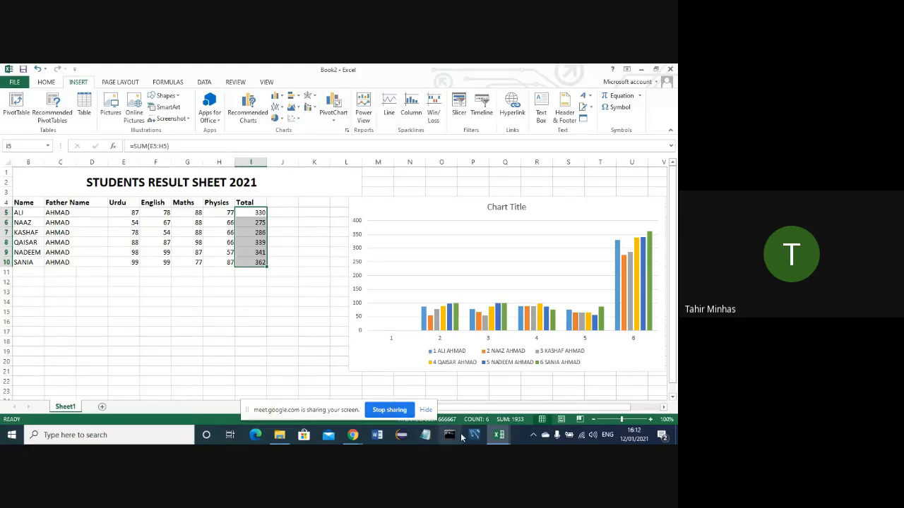
# - Switch to the Google Meet call in Chrome, admit the person waiting to join, and return to the Book2 workbook in Excel
pyautogui.moveTo(354, 439)
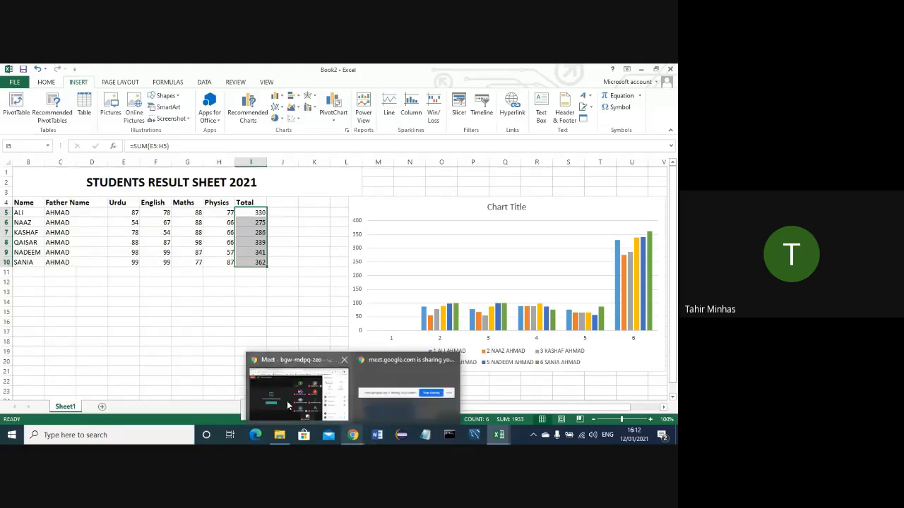
pyautogui.click(287, 396)
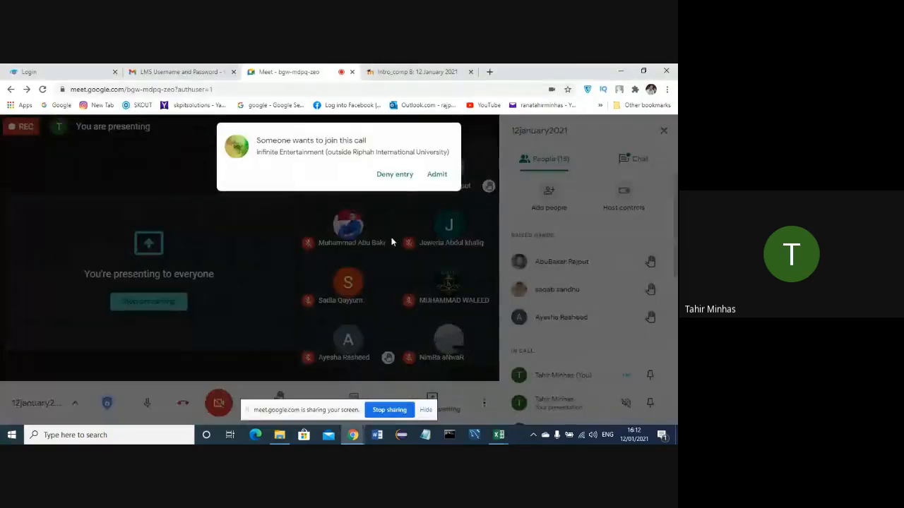
pyautogui.click(435, 175)
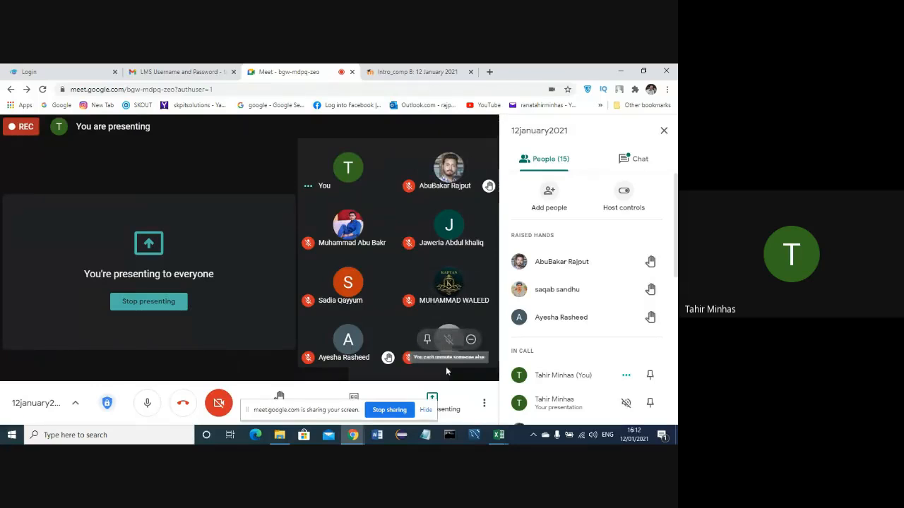
pyautogui.moveTo(498, 432)
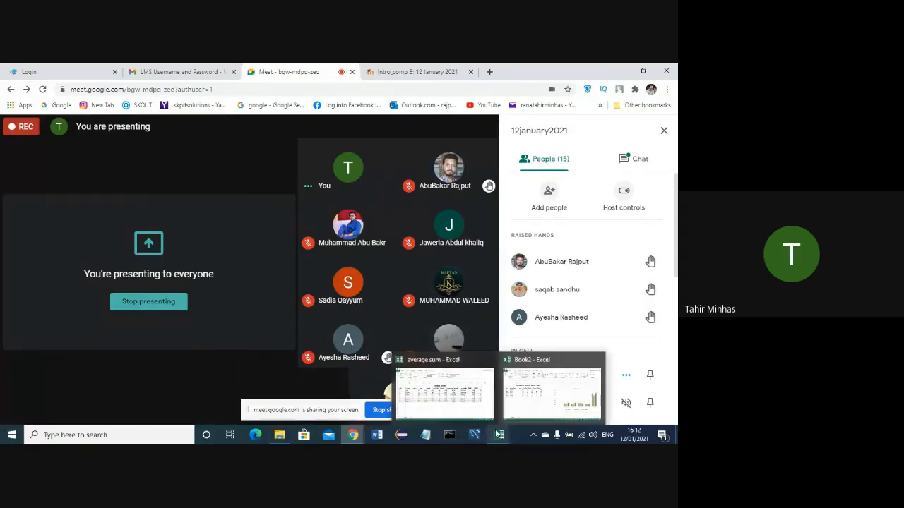
pyautogui.click(514, 400)
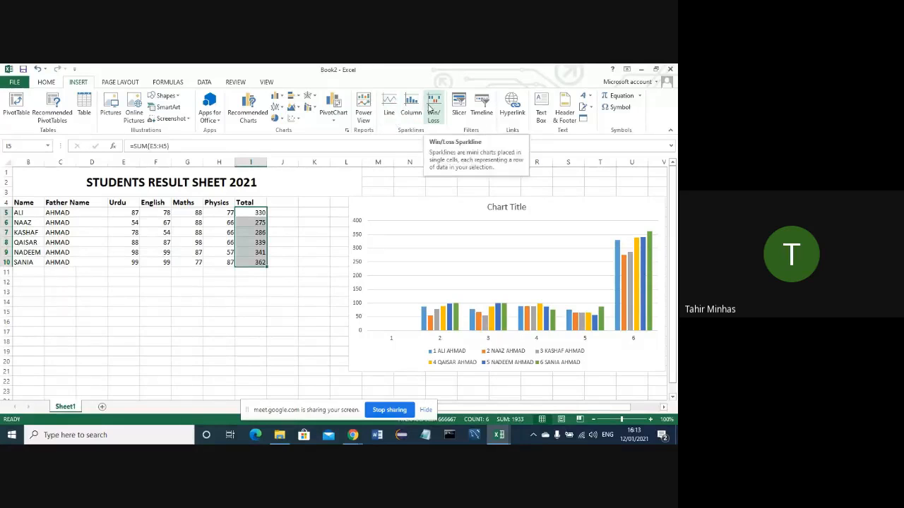
# - Create line sparklines from the totals in I5:I10 with J5:J10 as the location range
pyautogui.click(390, 105)
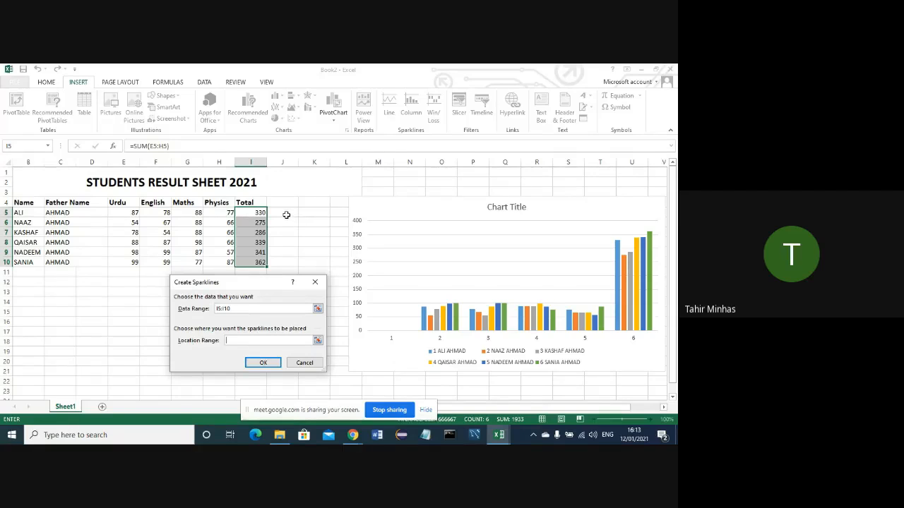
pyautogui.moveTo(286, 212); pyautogui.dragTo(290, 259)
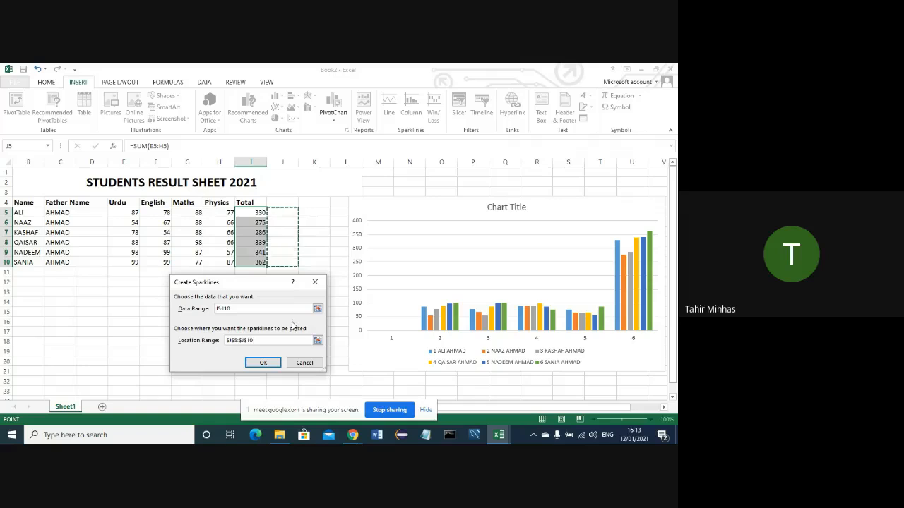
pyautogui.click(263, 363)
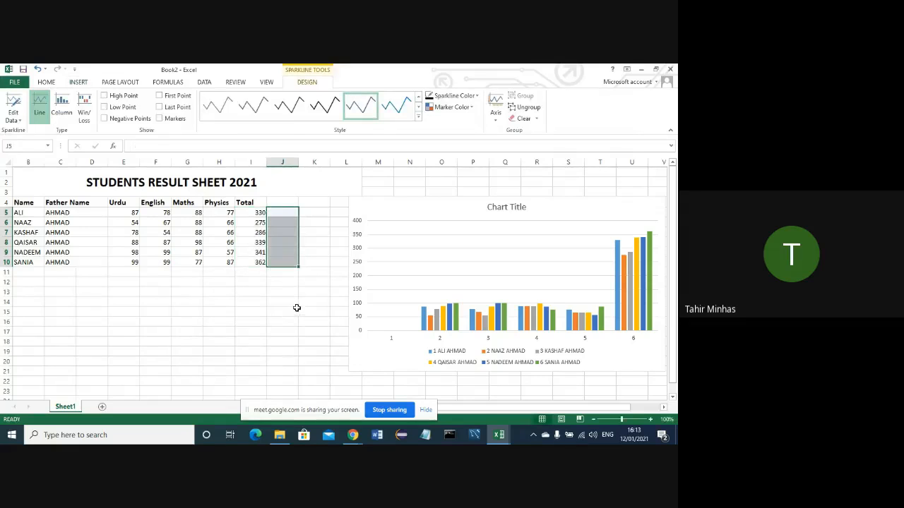
pyautogui.click(231, 295)
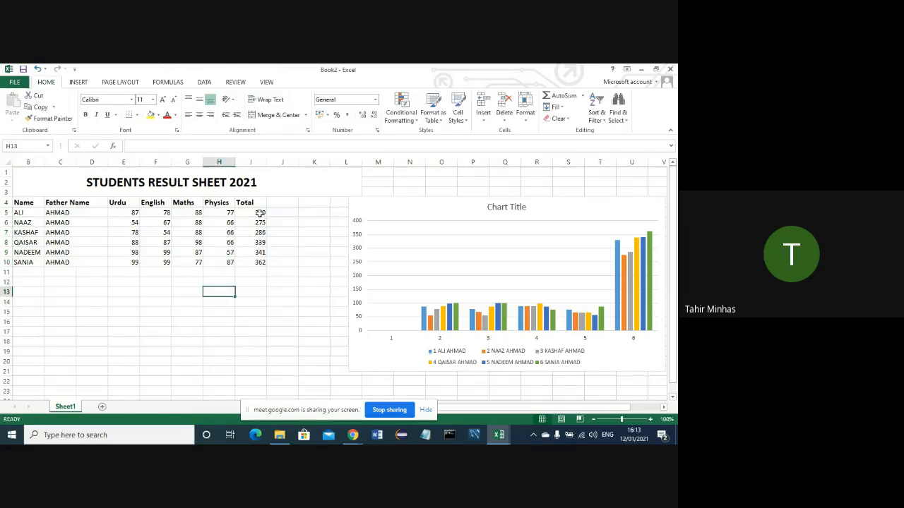
# - Create another set of line sparklines from the totals in I5:I10 with K5:K10 as the location range
pyautogui.moveTo(260, 212); pyautogui.dragTo(259, 262)
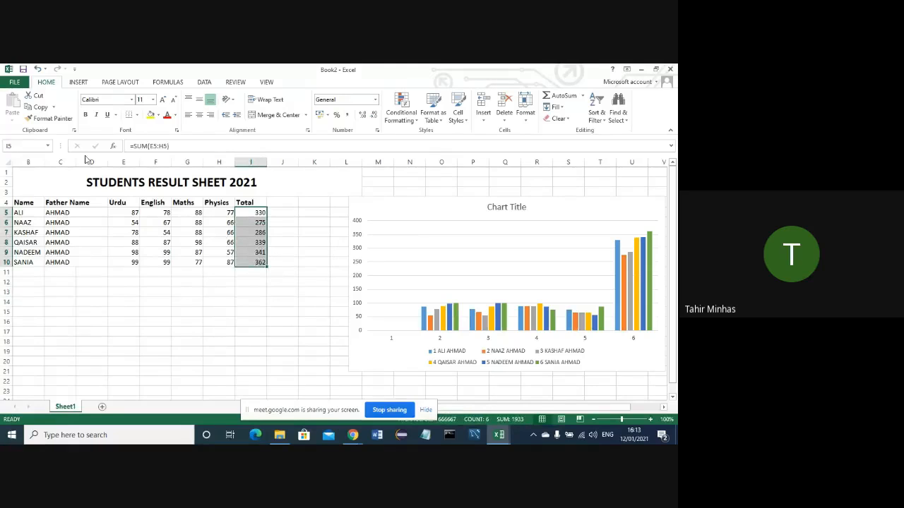
pyautogui.click(79, 82)
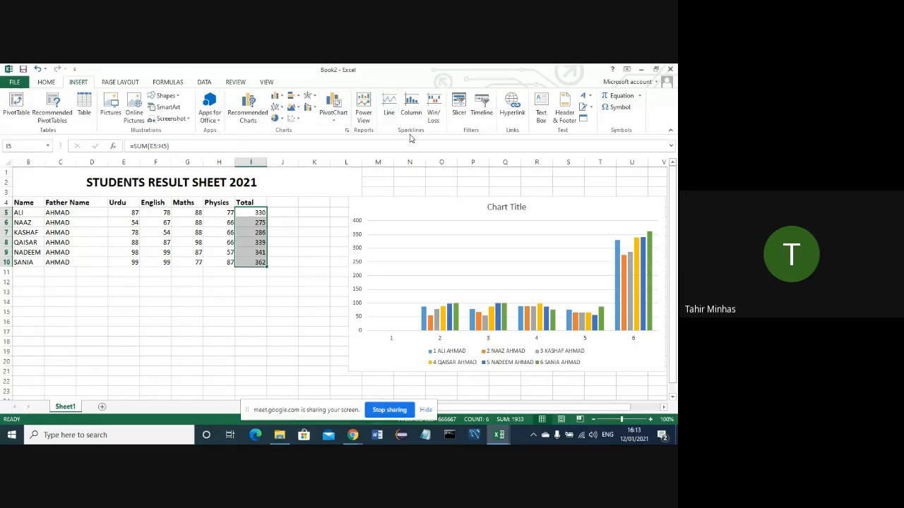
pyautogui.click(389, 112)
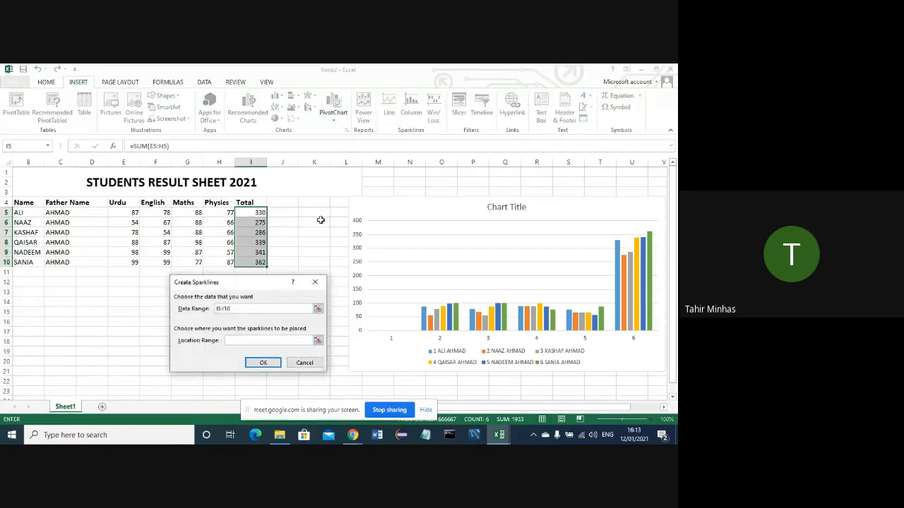
pyautogui.moveTo(304, 211); pyautogui.dragTo(304, 259)
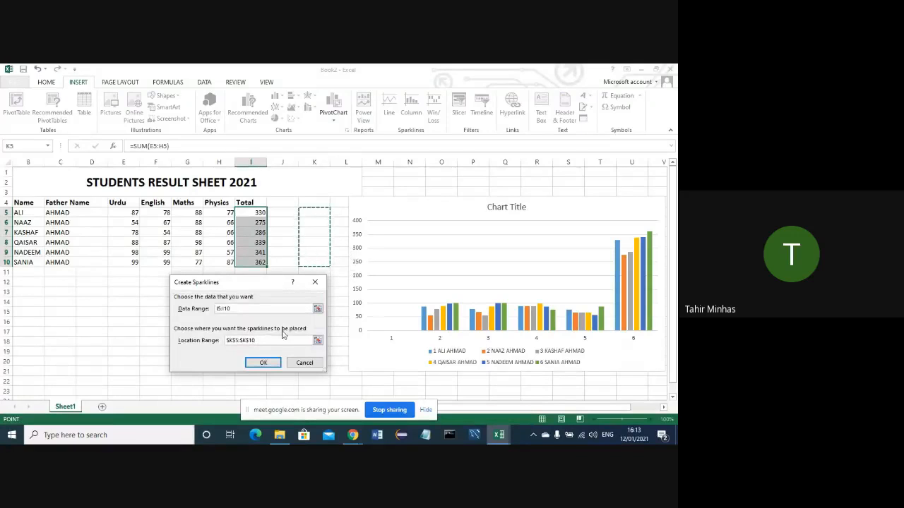
pyautogui.click(267, 363)
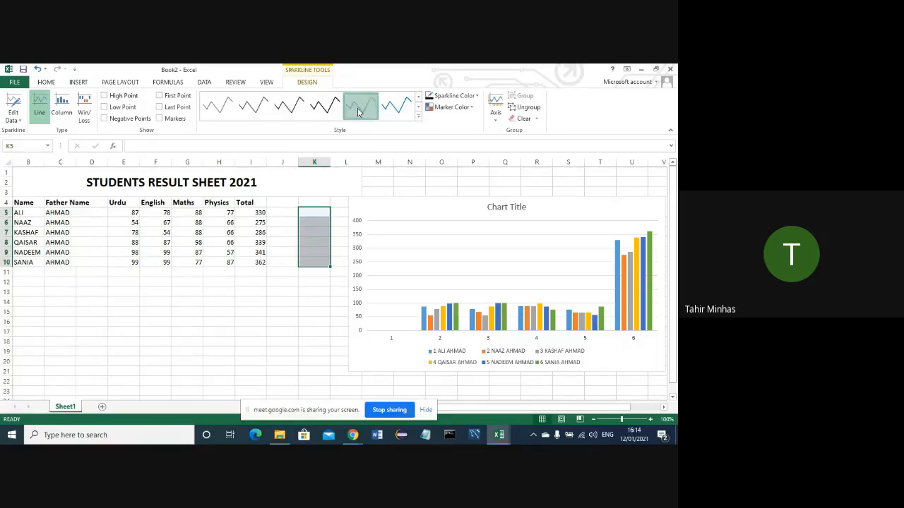
pyautogui.click(257, 310)
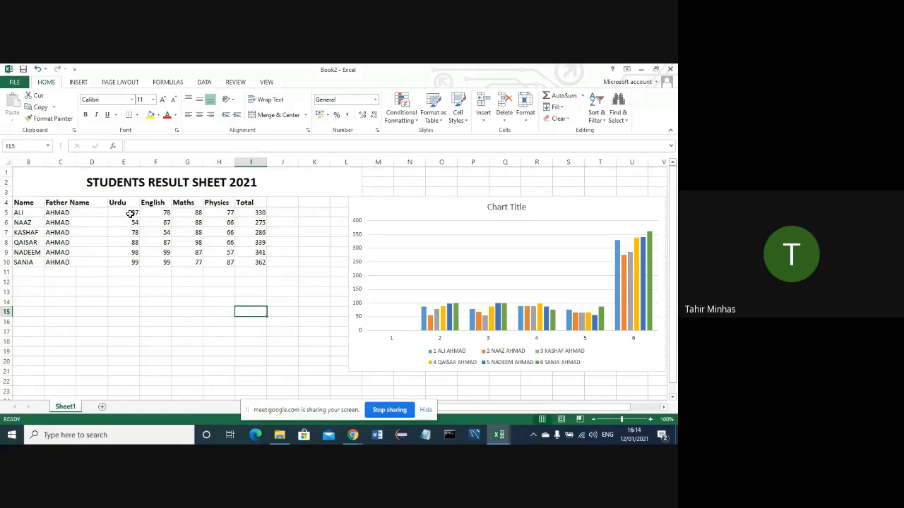
# - Create line sparklines from the subject marks in E5:H10 with J5:J10 as the location range
pyautogui.moveTo(131, 213); pyautogui.dragTo(204, 261)
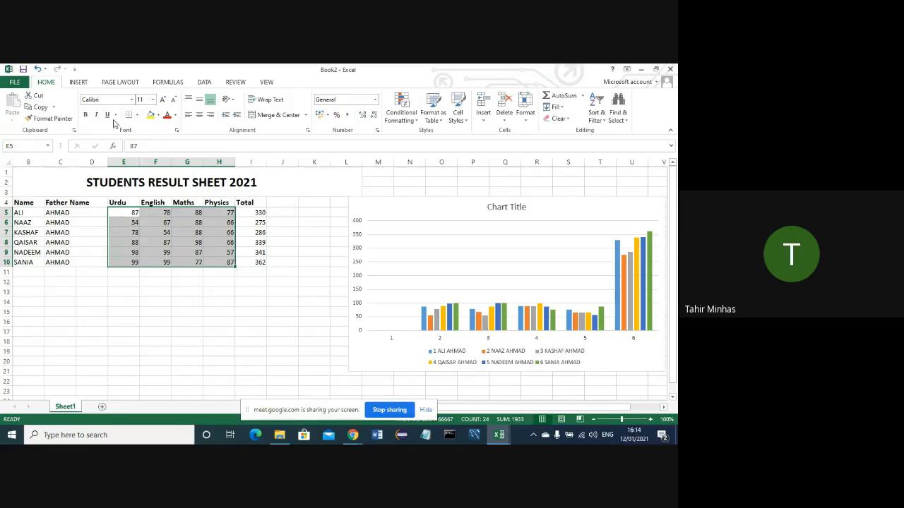
pyautogui.click(81, 83)
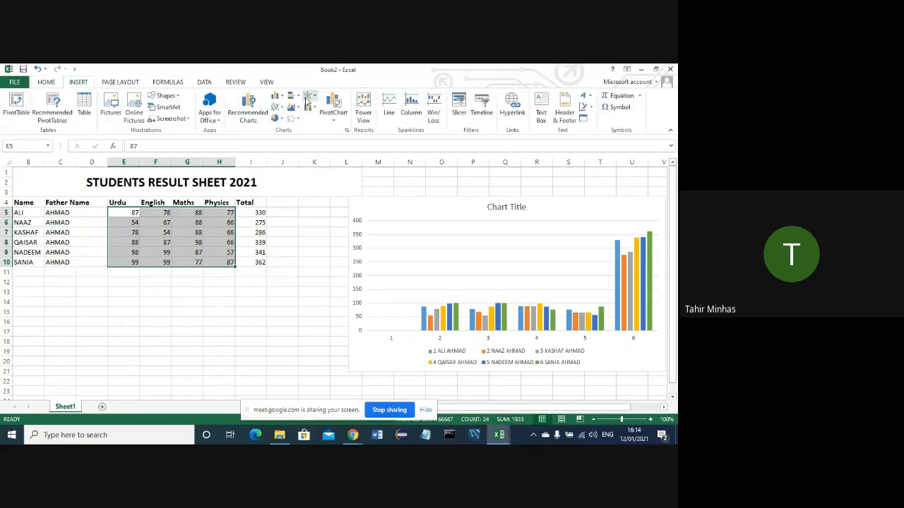
pyautogui.click(388, 106)
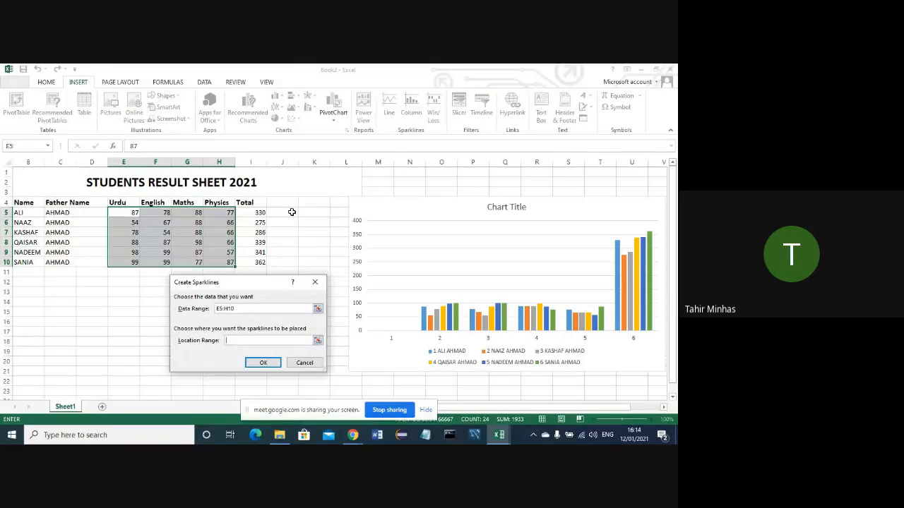
pyautogui.moveTo(288, 211); pyautogui.dragTo(288, 260)
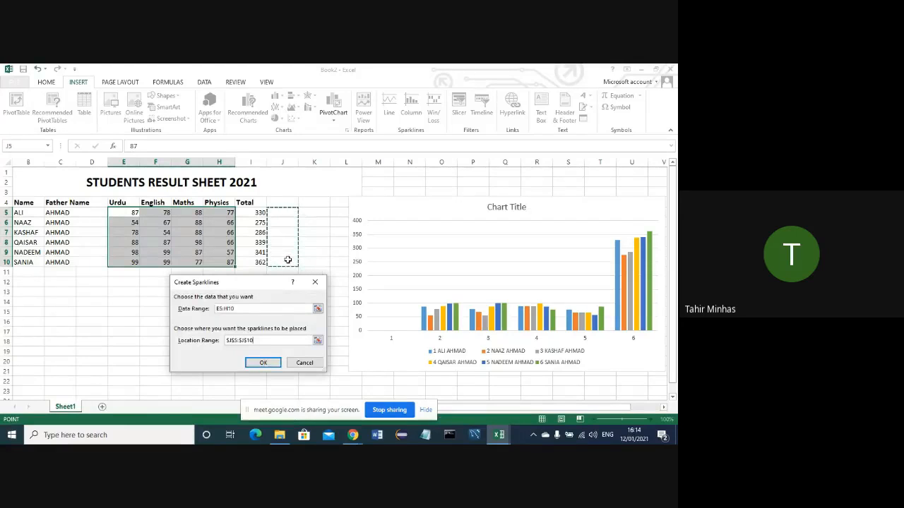
pyautogui.click(264, 363)
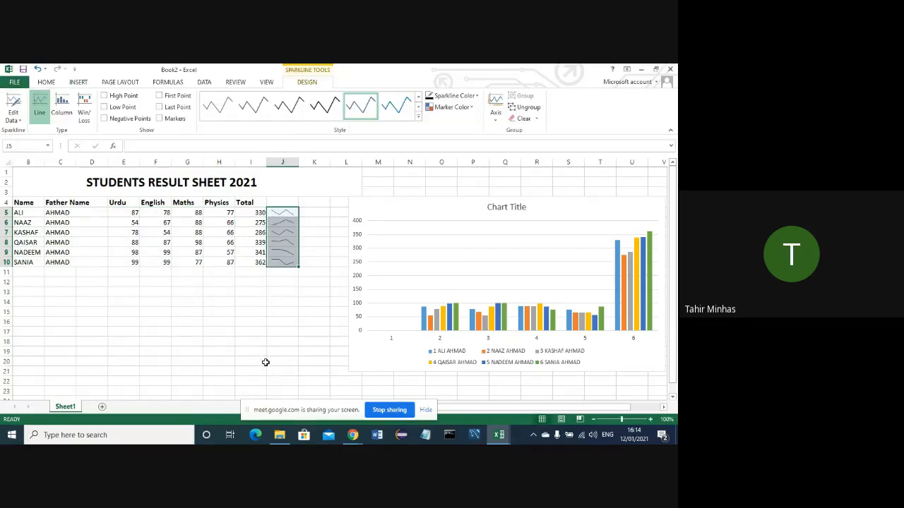
pyautogui.click(221, 323)
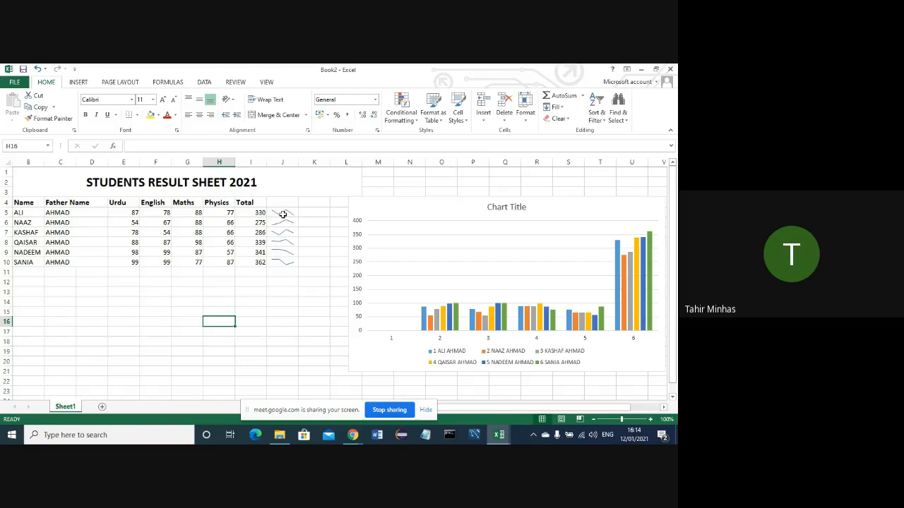
# - Merge the line sparkline cells J5:K10 row by row with Merge Across
pyautogui.moveTo(282, 214); pyautogui.dragTo(327, 257)
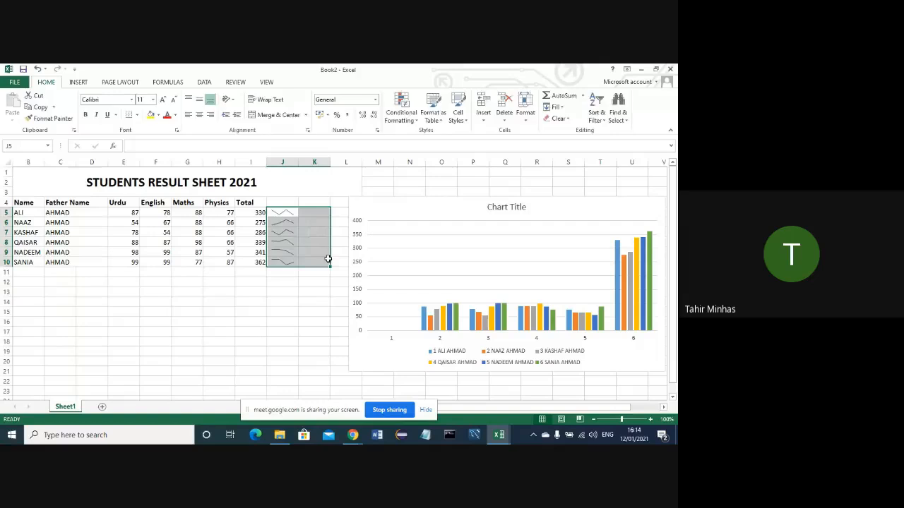
pyautogui.click(52, 83)
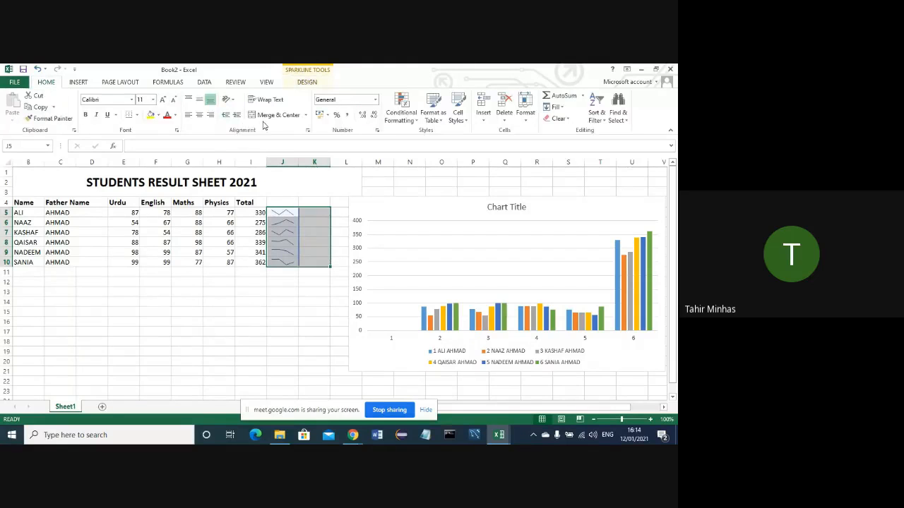
pyautogui.click(306, 115)
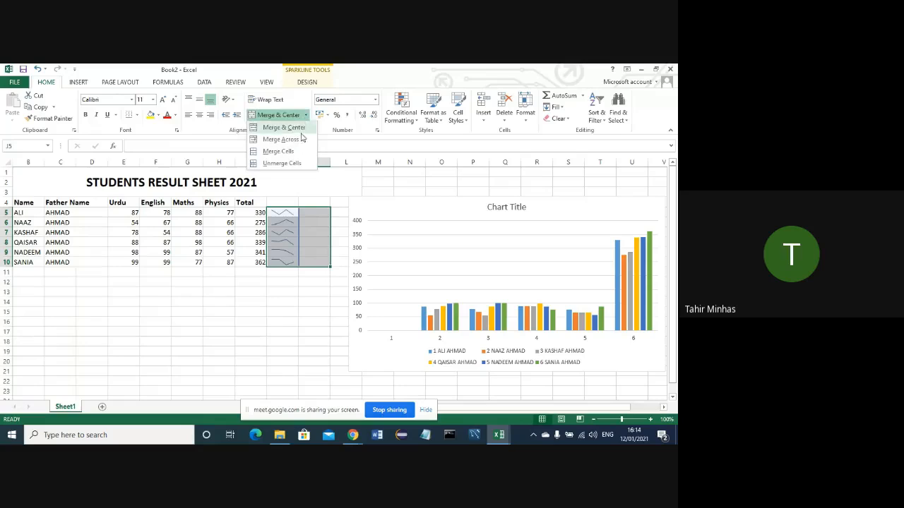
pyautogui.click(302, 138)
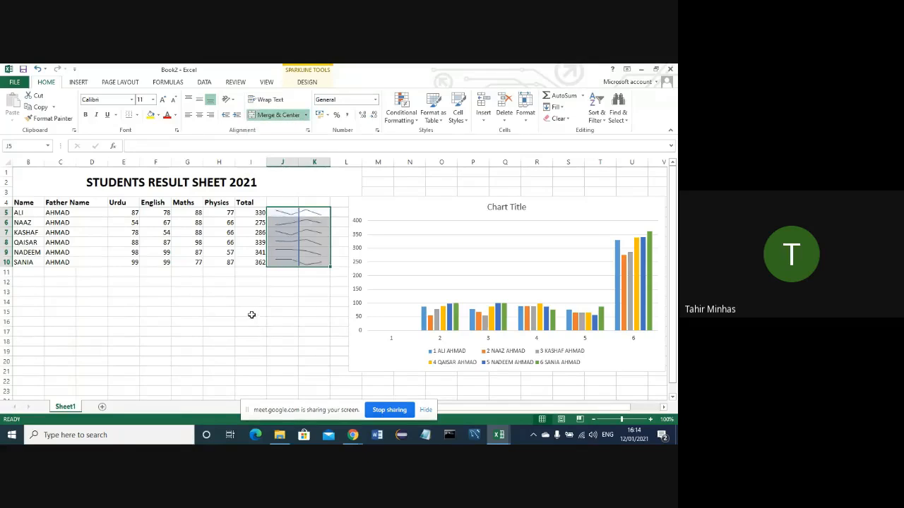
pyautogui.click(251, 315)
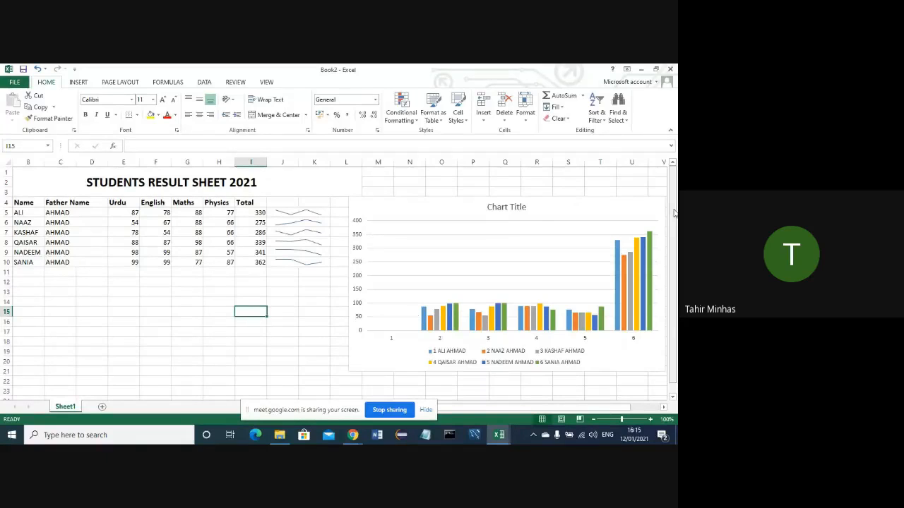
# - Undo the row-wise merge of J5:K10 and the line sparklines made from the subject marks
pyautogui.moveTo(674, 214); pyautogui.dragTo(674, 237)
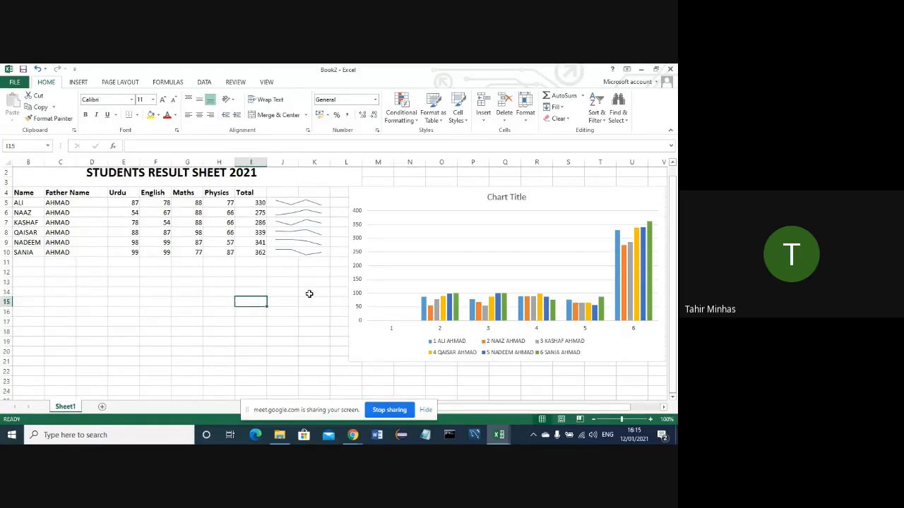
pyautogui.click(304, 202)
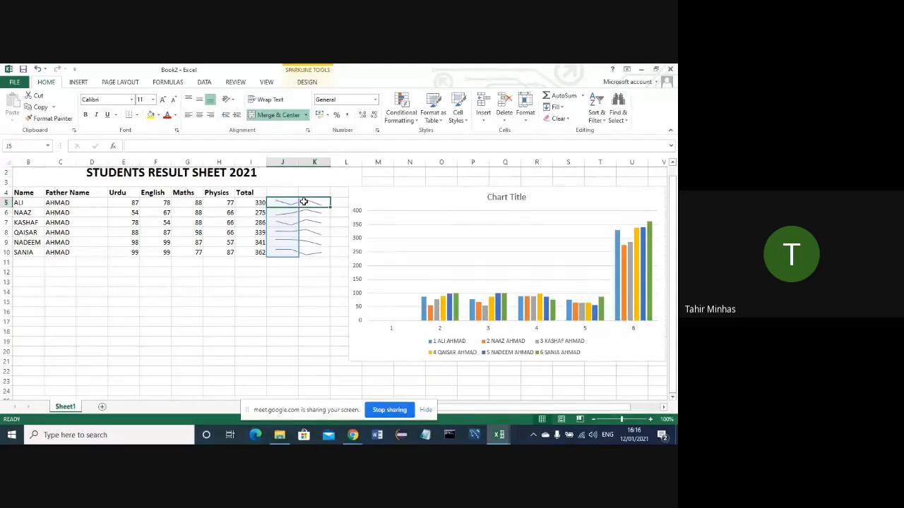
pyautogui.hotkey('ctrl', 'z')
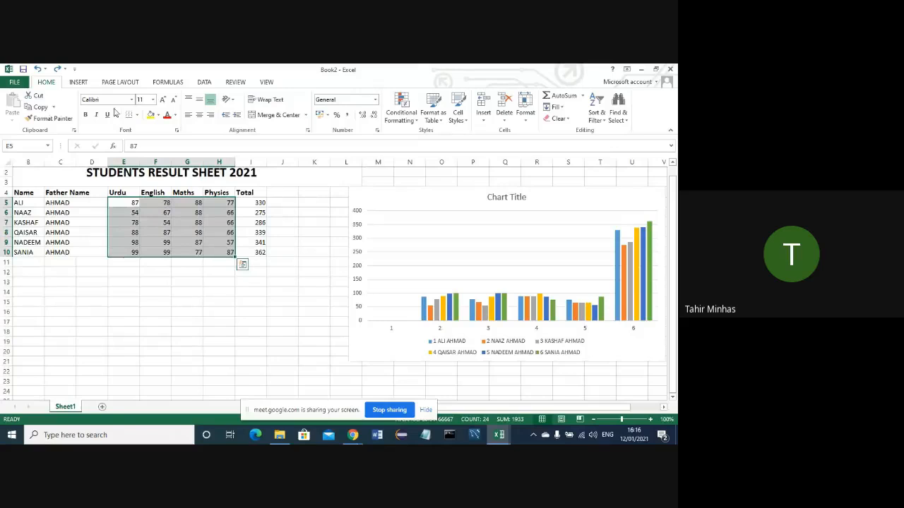
# - Create column sparklines from the subject marks in E5:H10 with J5:J10 as the location range
pyautogui.click(78, 83)
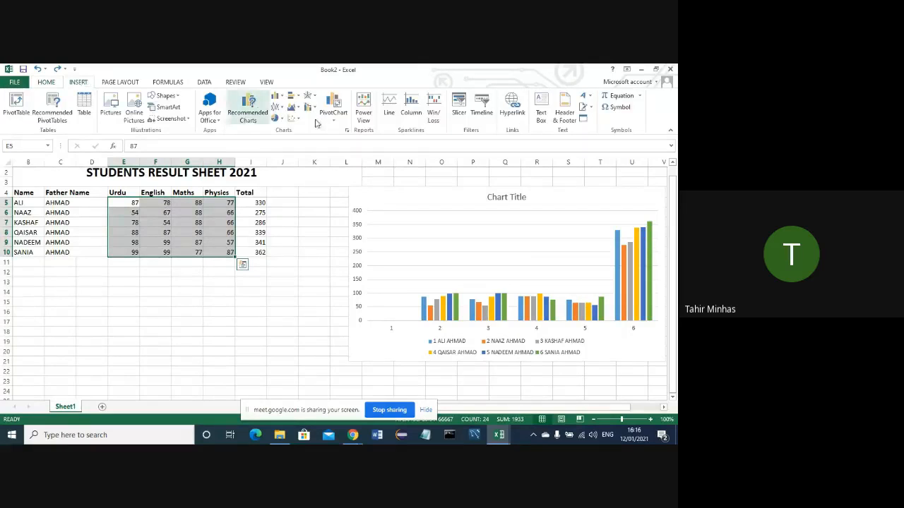
pyautogui.click(412, 106)
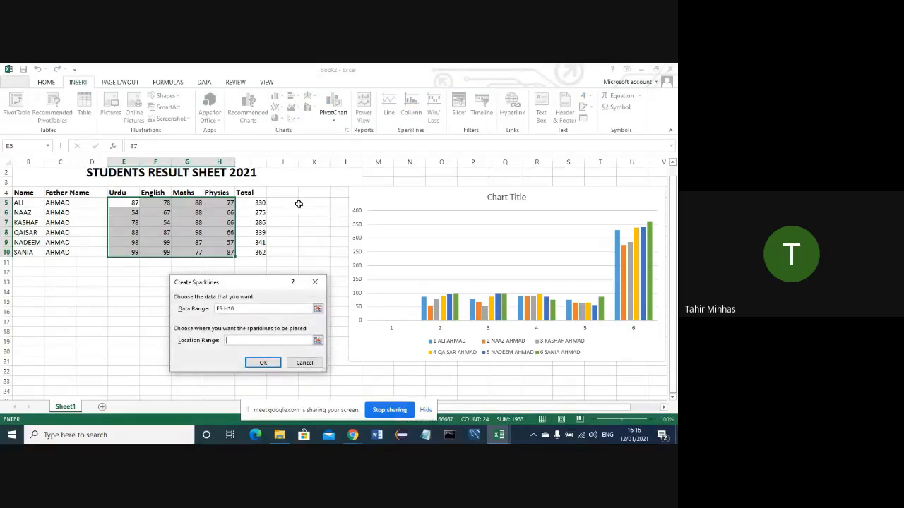
pyautogui.moveTo(291, 203); pyautogui.dragTo(293, 249)
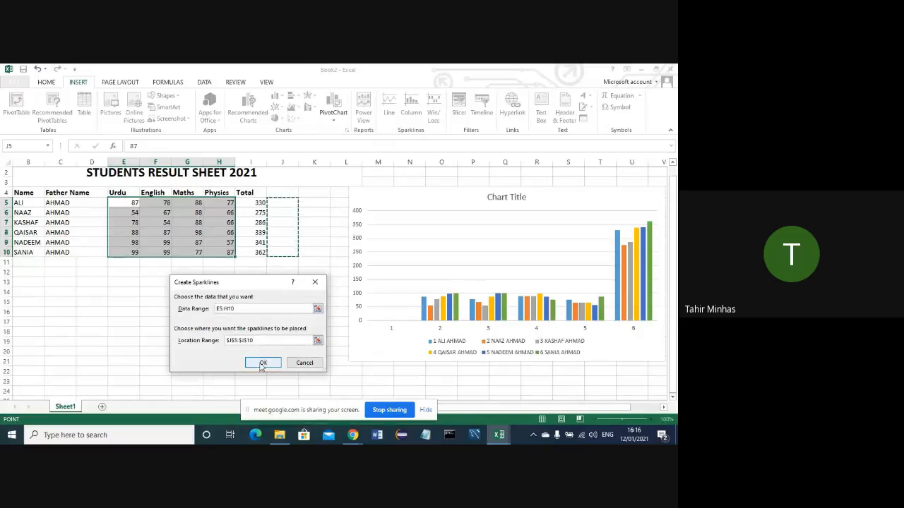
pyautogui.click(262, 363)
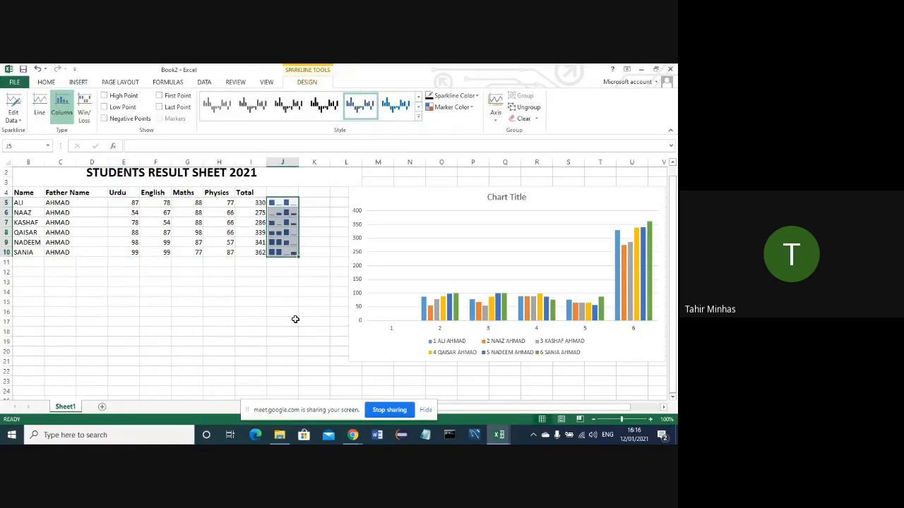
pyautogui.click(293, 312)
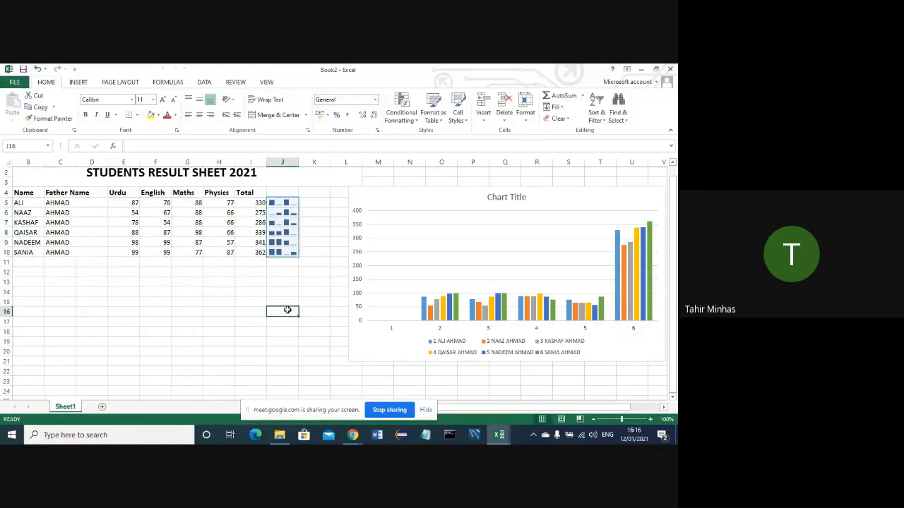
# - Widen the column sparklines by merging J5:K10 row by row with Merge Across
pyautogui.moveTo(283, 203); pyautogui.dragTo(308, 248)
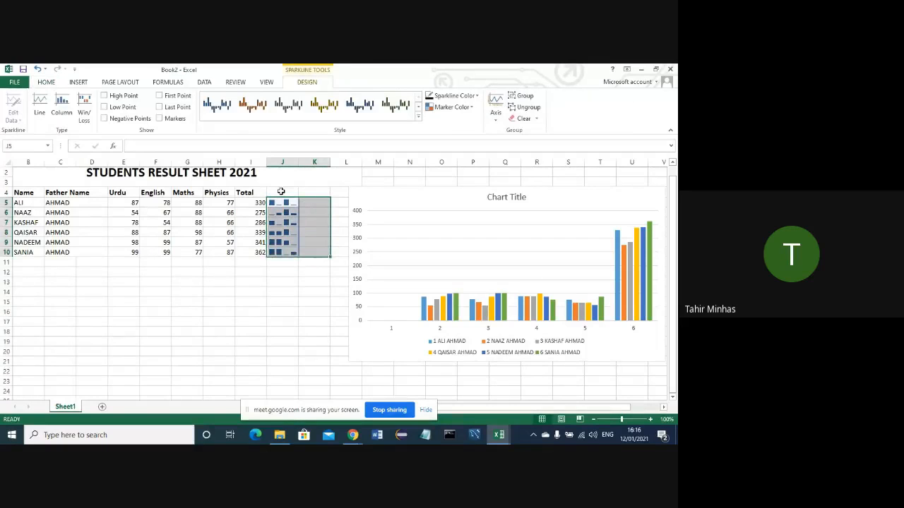
pyautogui.click(45, 83)
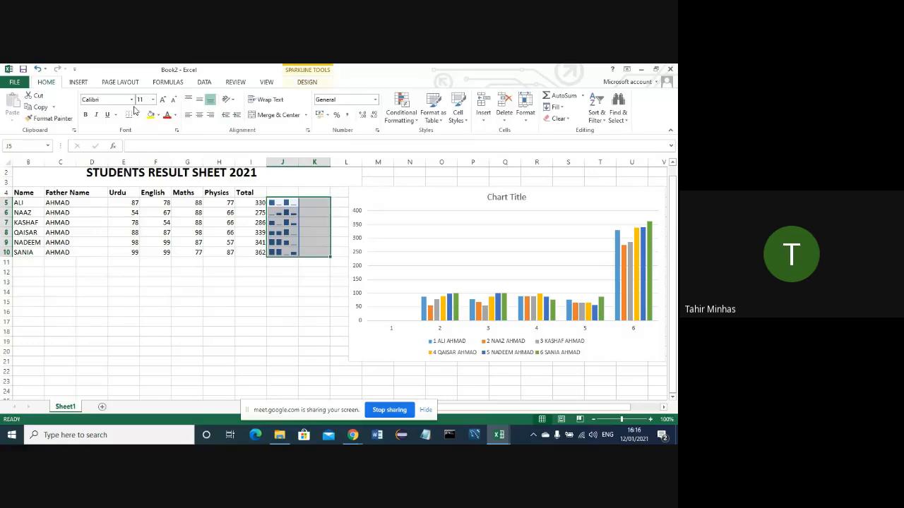
pyautogui.click(306, 116)
pyautogui.click(302, 139)
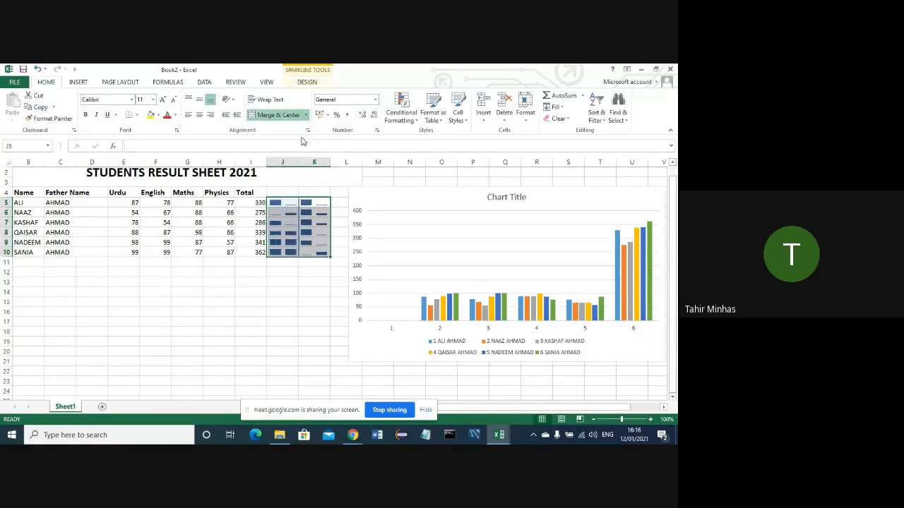
pyautogui.click(272, 301)
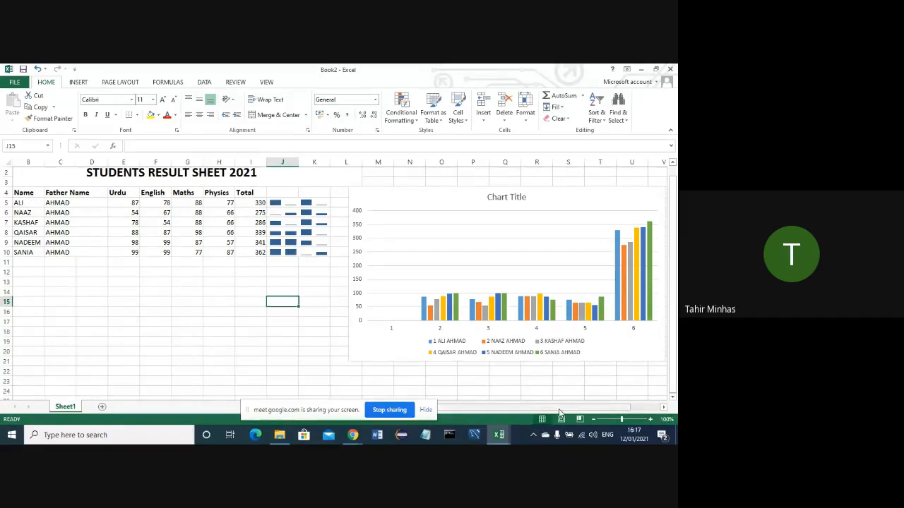
pyautogui.moveTo(559, 408); pyautogui.dragTo(533, 410)
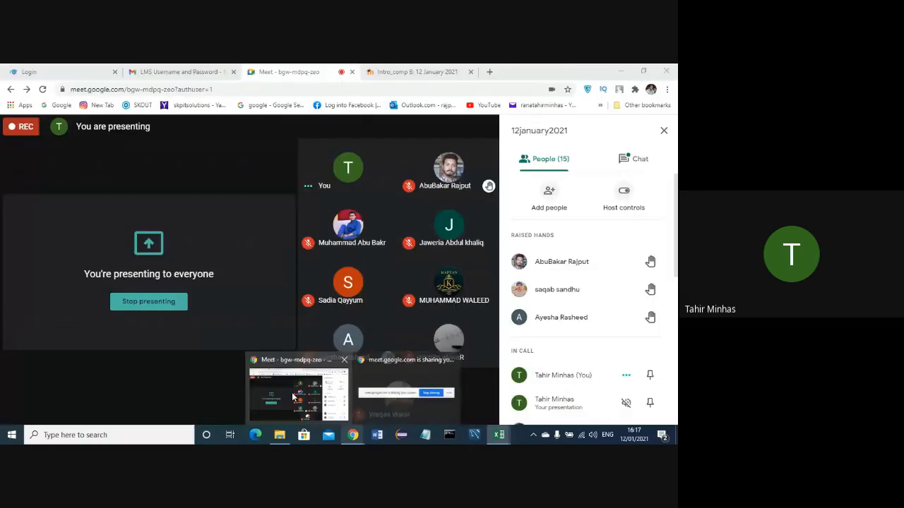
# - Switch to the Google Meet call in Chrome and admit the two people waiting to join
pyautogui.click(295, 399)
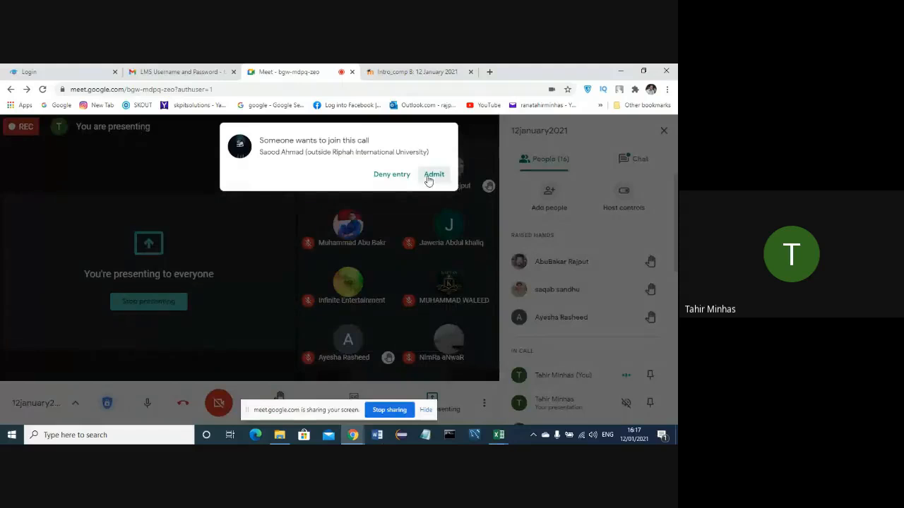
pyautogui.click(428, 177)
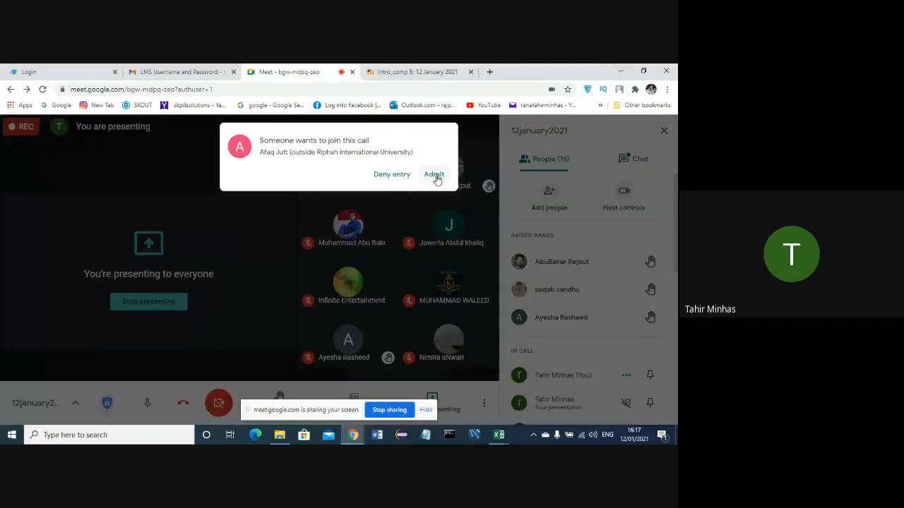
pyautogui.click(436, 176)
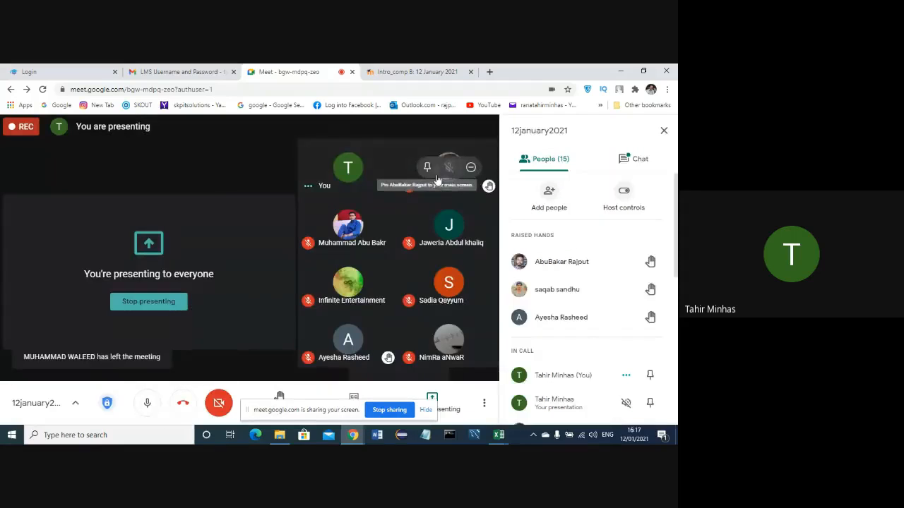
# - Check the meeting's chat messages and its participant list with raised hands
pyautogui.click(628, 159)
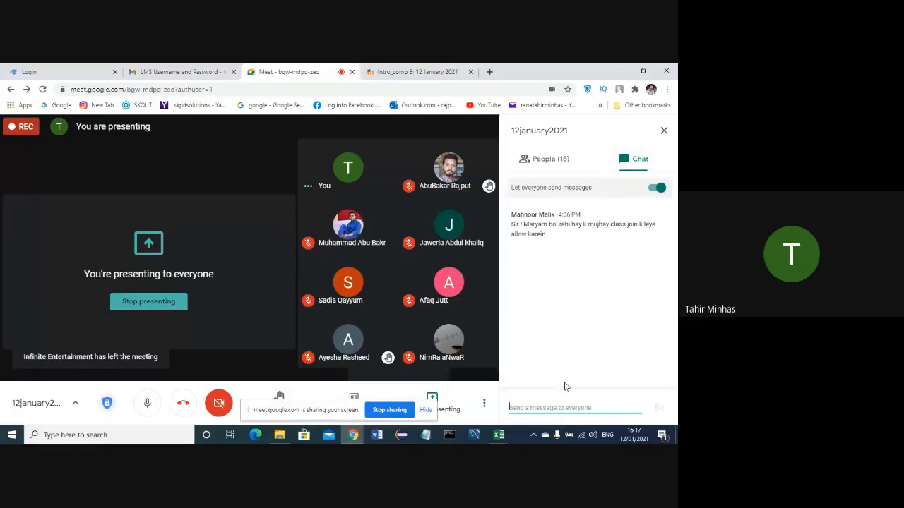
pyautogui.click(552, 404)
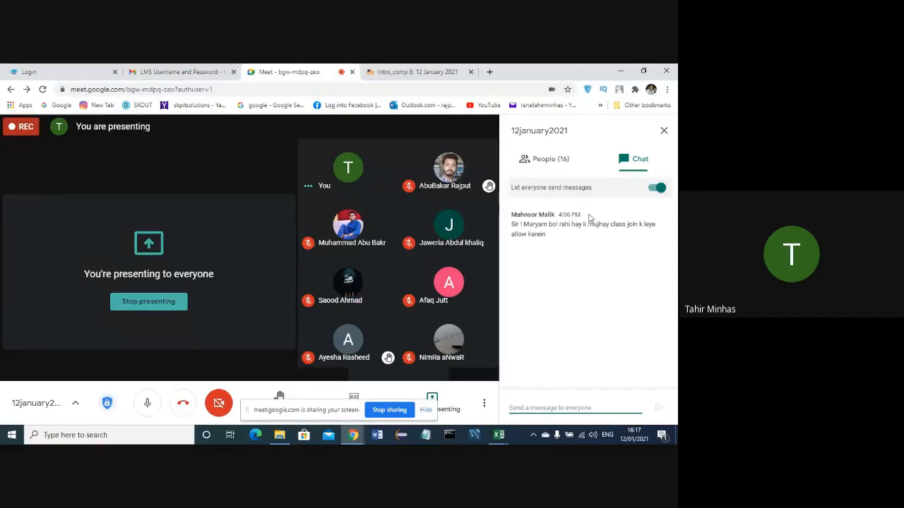
pyautogui.click(550, 166)
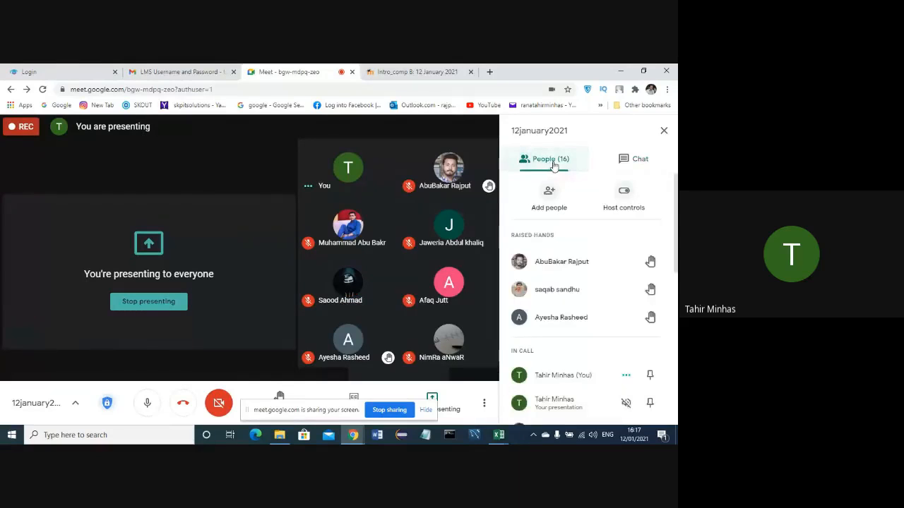
pyautogui.click(630, 161)
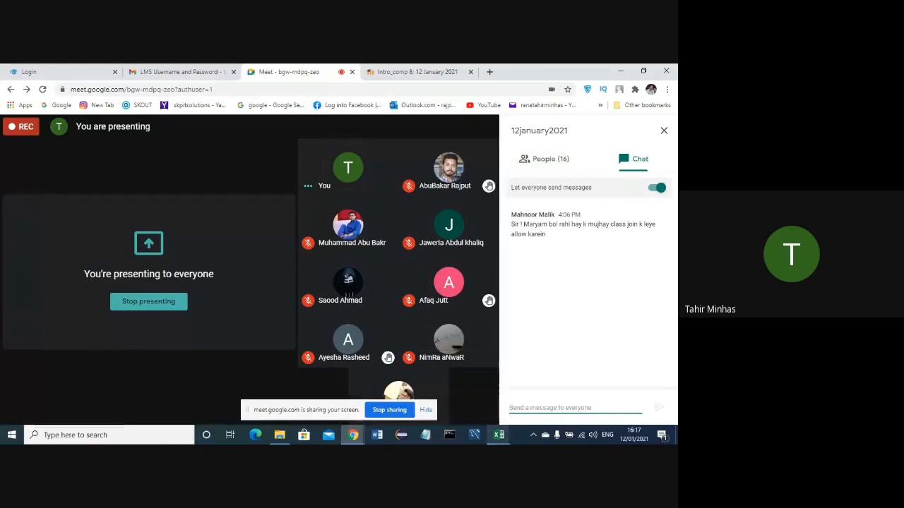
# - Switch to the Book2 workbook in Excel and insert a 3-D Column chart from the student data in A5:I10
pyautogui.moveTo(498, 434)
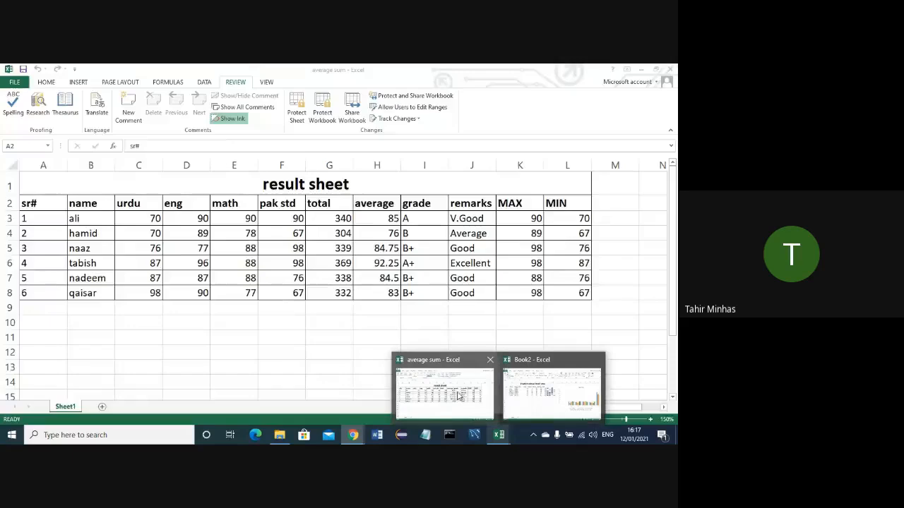
pyautogui.click(551, 391)
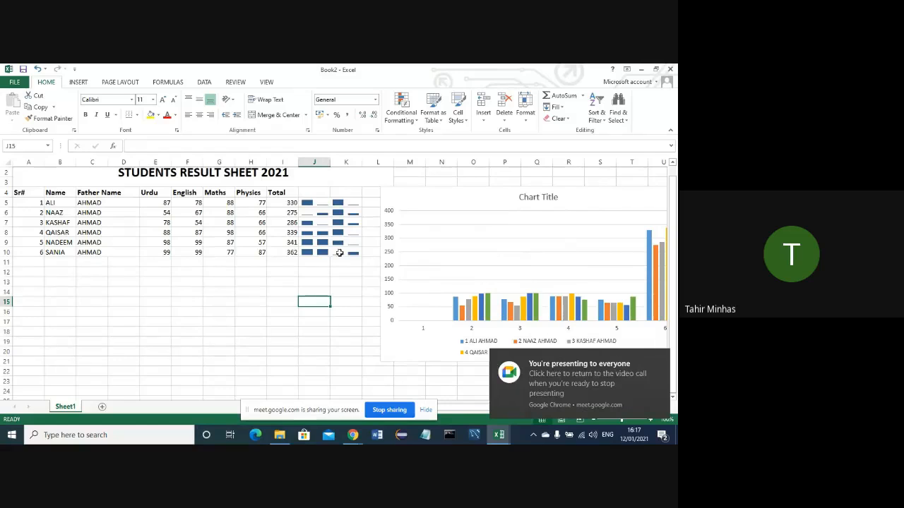
pyautogui.moveTo(35, 203); pyautogui.dragTo(272, 252)
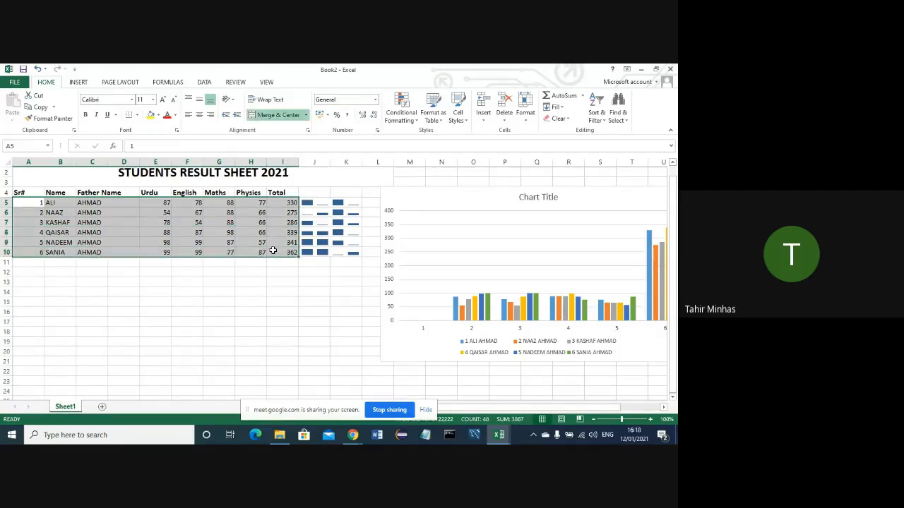
pyautogui.click(79, 82)
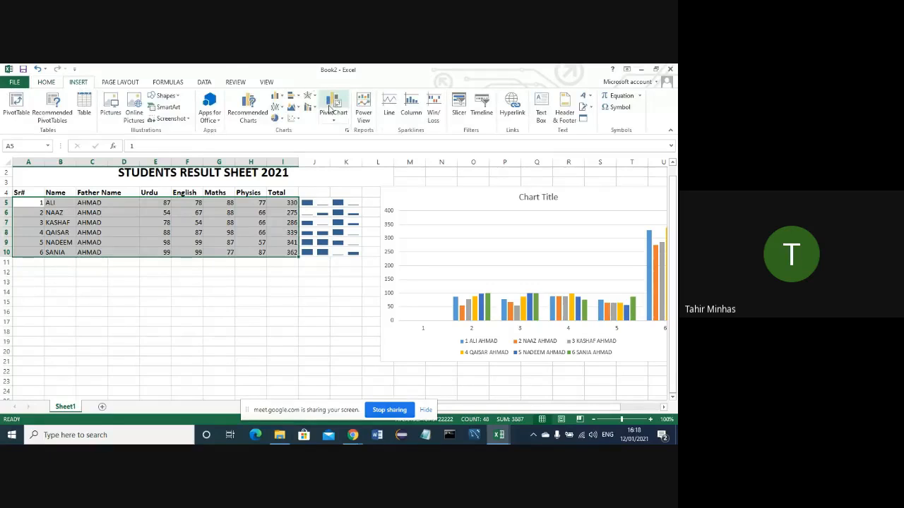
pyautogui.click(279, 97)
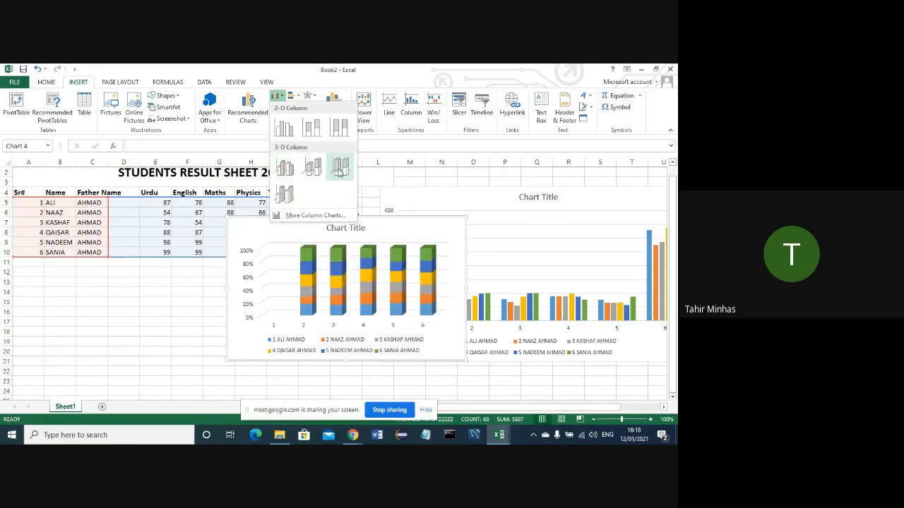
pyautogui.click(286, 196)
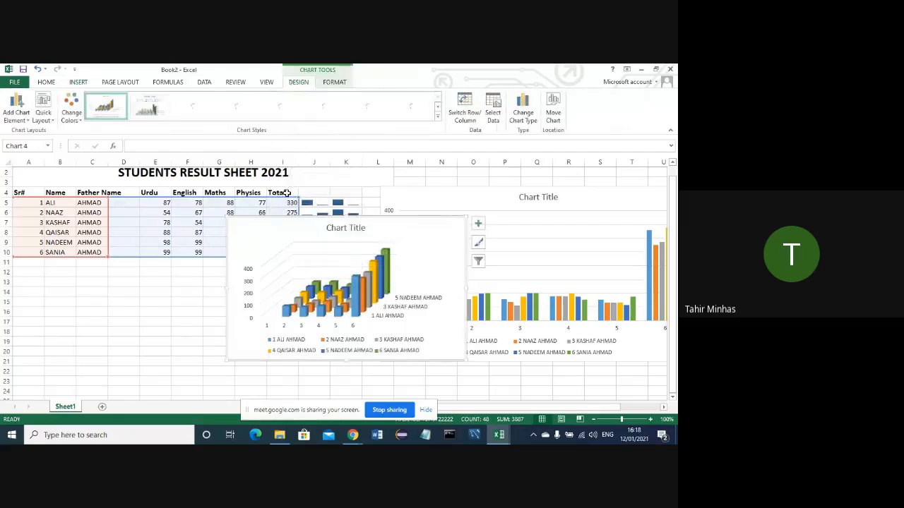
# - Move the new 3-D column chart below the student table, over about B13:I26, and deselect it
pyautogui.moveTo(304, 234); pyautogui.dragTo(133, 272)
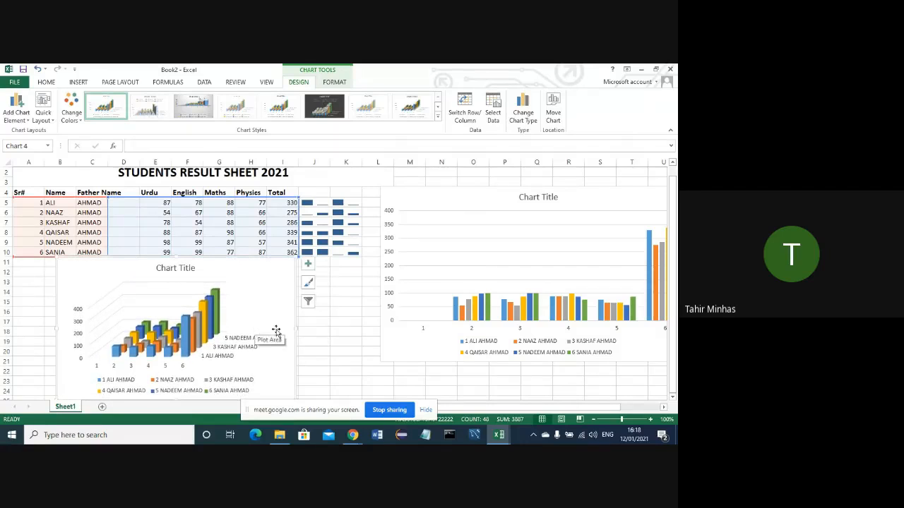
pyautogui.moveTo(674, 271); pyautogui.dragTo(674, 261)
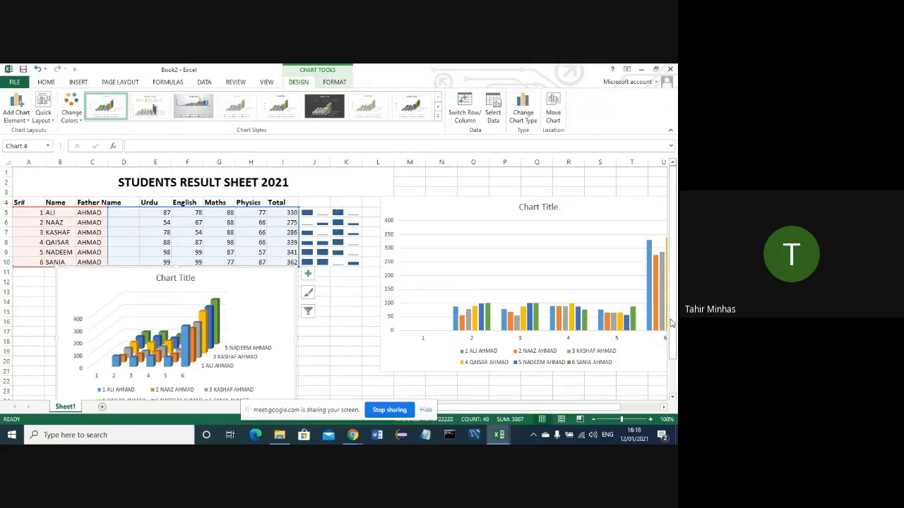
pyautogui.moveTo(675, 308); pyautogui.dragTo(674, 315)
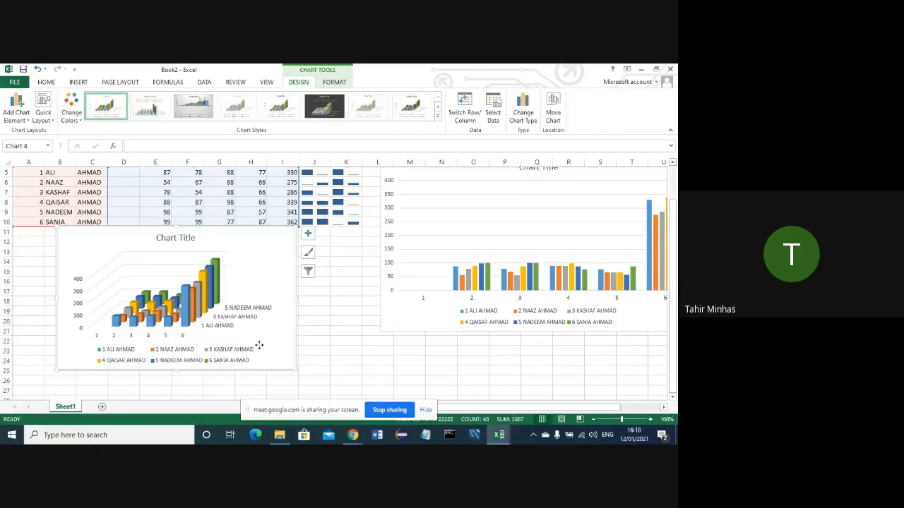
pyautogui.moveTo(258, 346)
pyautogui.mouseDown()
pyautogui.moveTo(261, 366)
pyautogui.moveTo(246, 364)
pyautogui.mouseUp()
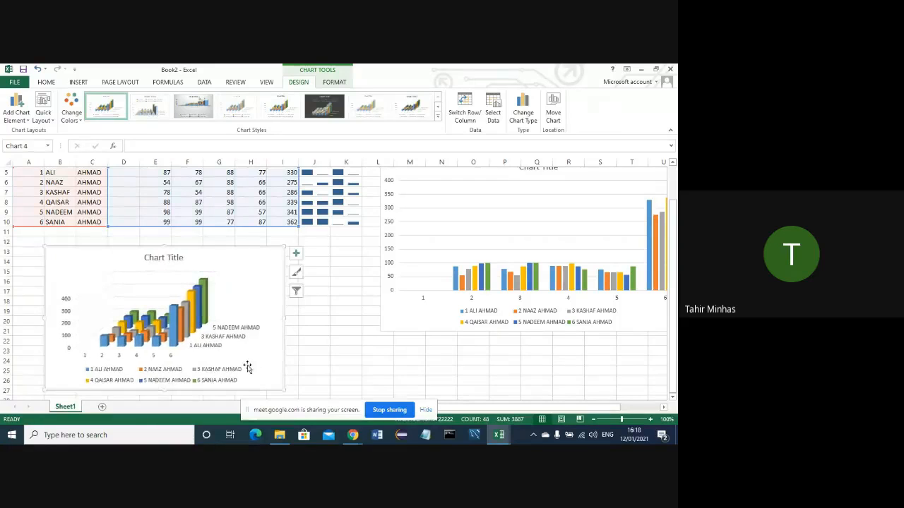
pyautogui.click(346, 360)
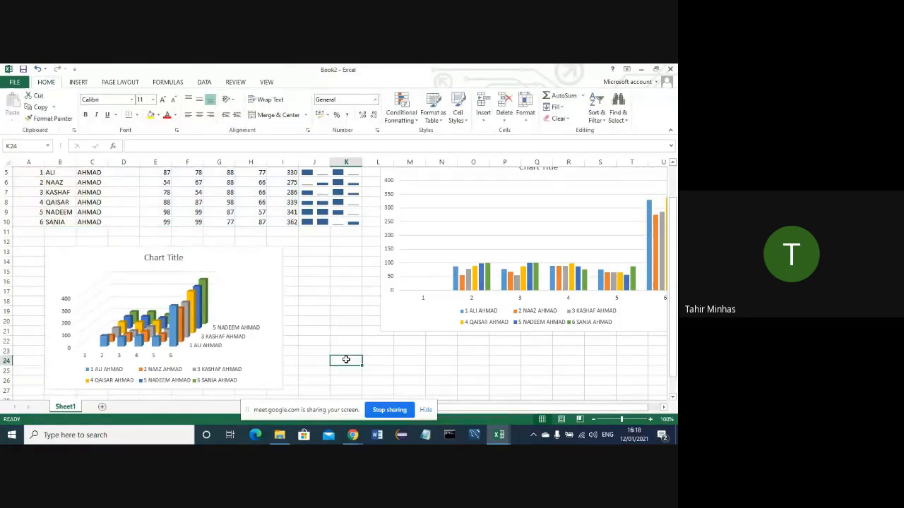
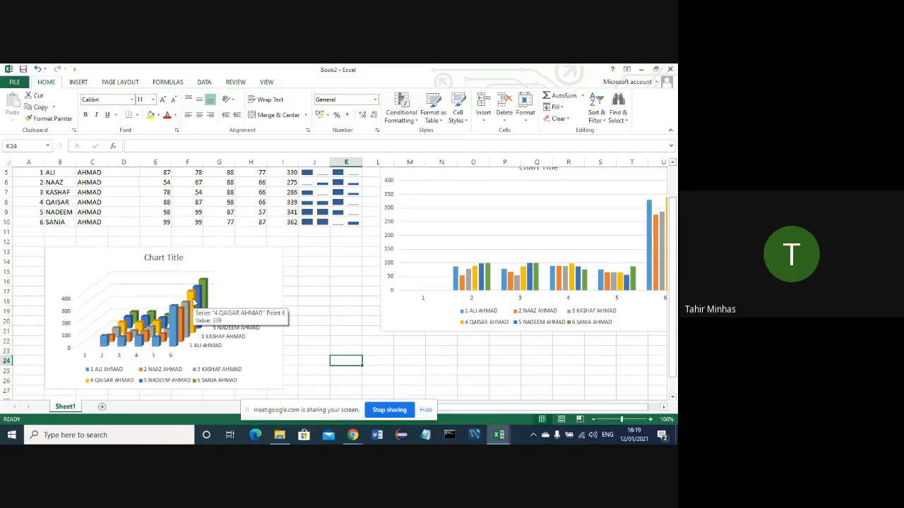
# - Display the formulas in the worksheet cells instead of their results and enlarge the view to 110%
pyautogui.click(348, 282)
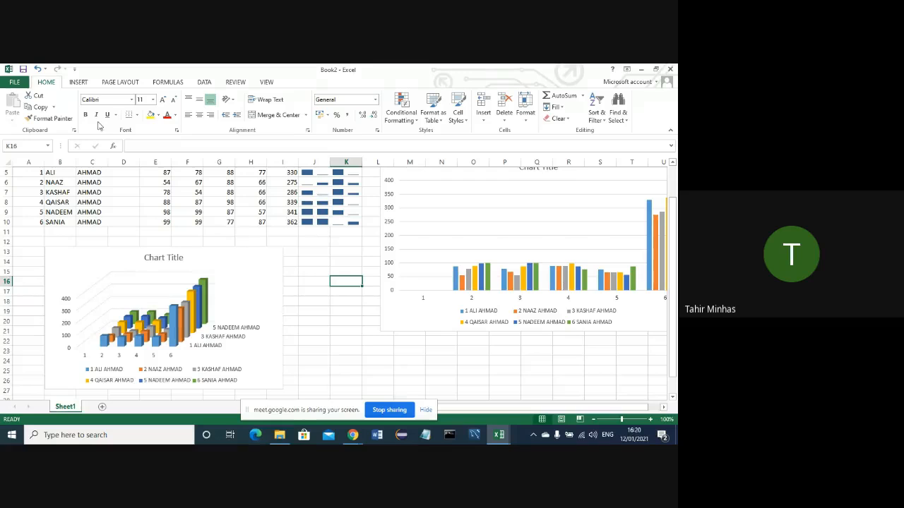
pyautogui.click(171, 84)
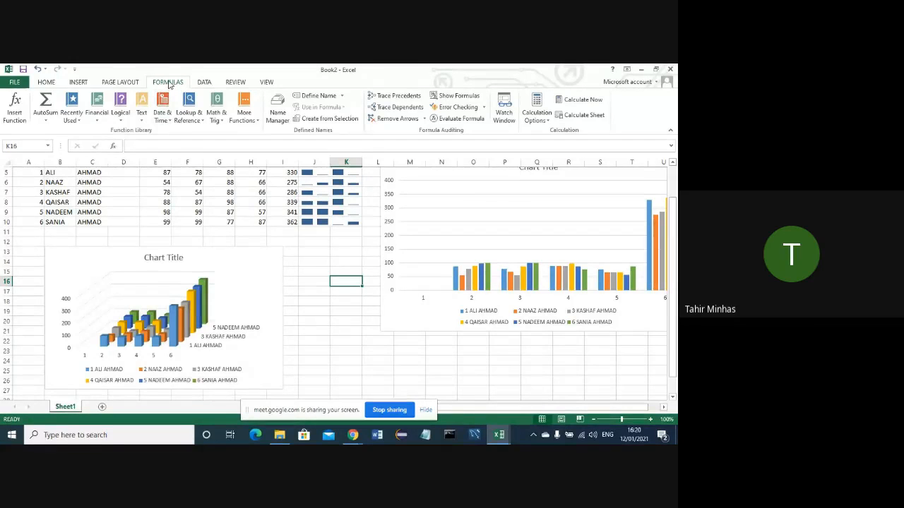
pyautogui.click(458, 93)
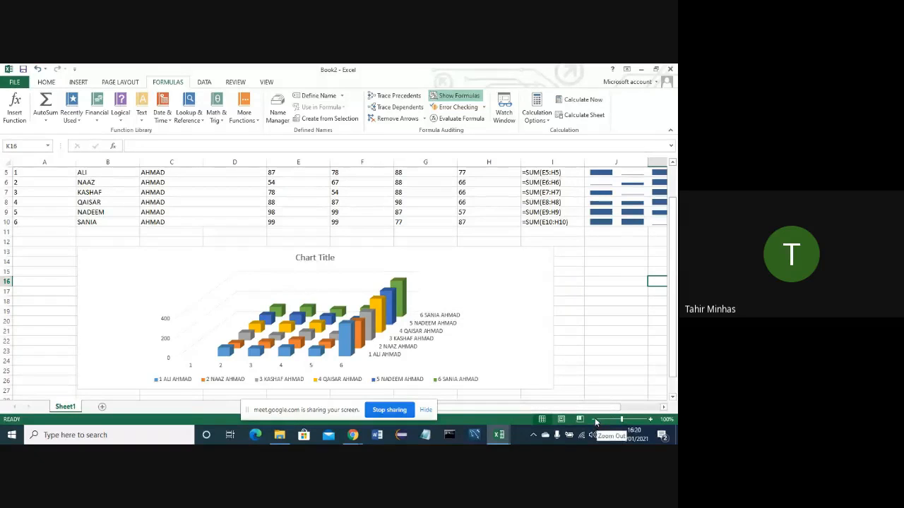
pyautogui.click(650, 421)
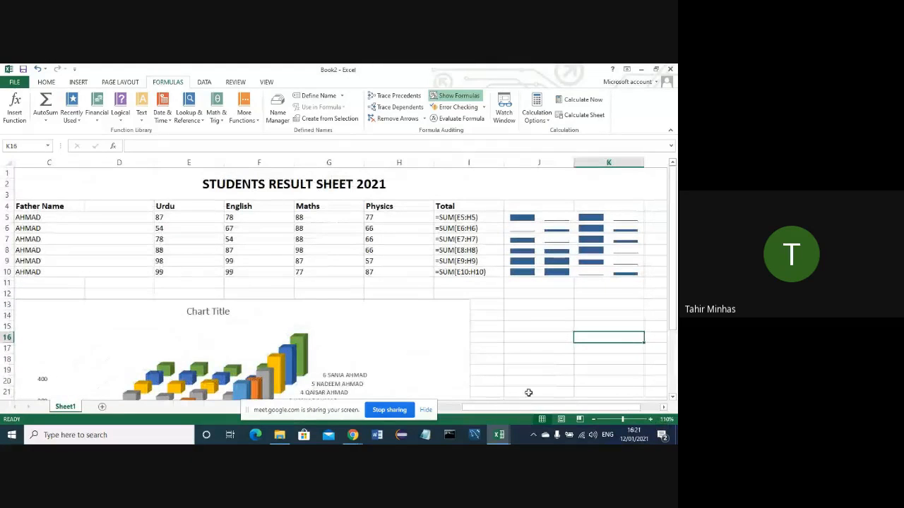
# - Examine the SUM formulas in the Total column, the sparklines beside them and the 3-D column chart below
pyautogui.moveTo(529, 407); pyautogui.dragTo(556, 404)
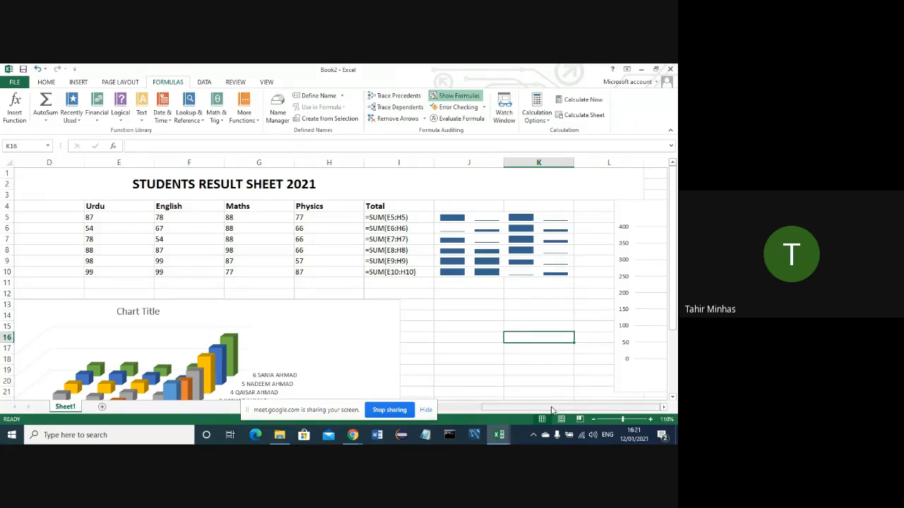
pyautogui.moveTo(552, 410); pyautogui.dragTo(495, 413)
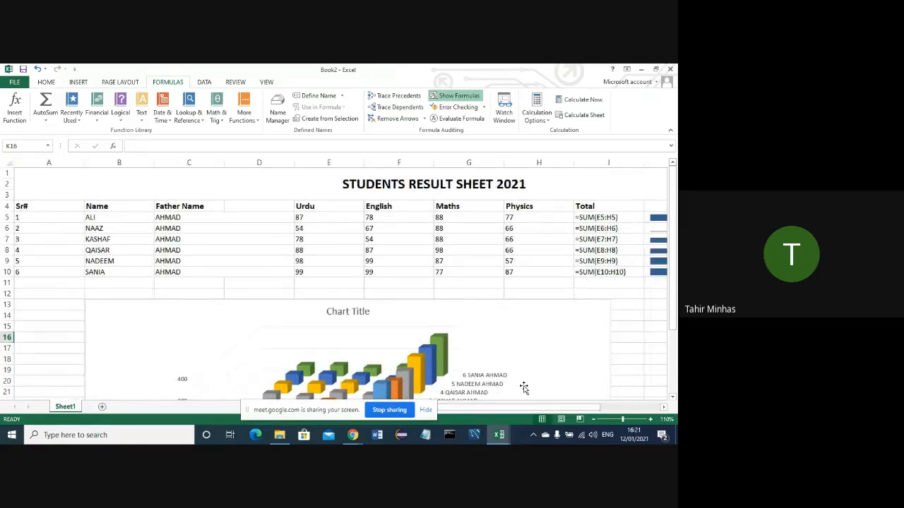
pyautogui.moveTo(675, 283)
pyautogui.mouseDown()
pyautogui.moveTo(675, 318)
pyautogui.moveTo(677, 277)
pyautogui.mouseUp()
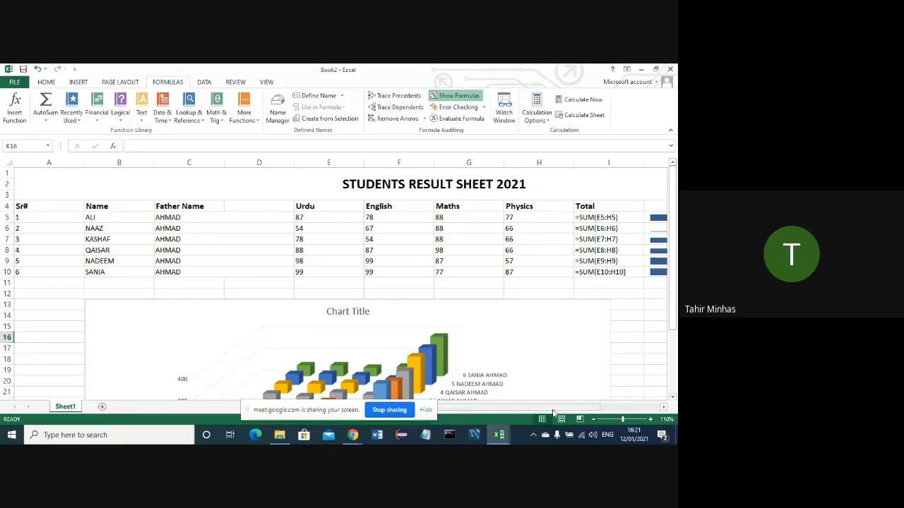
pyautogui.moveTo(674, 302)
pyautogui.mouseDown()
pyautogui.moveTo(675, 347)
pyautogui.moveTo(675, 309)
pyautogui.mouseUp()
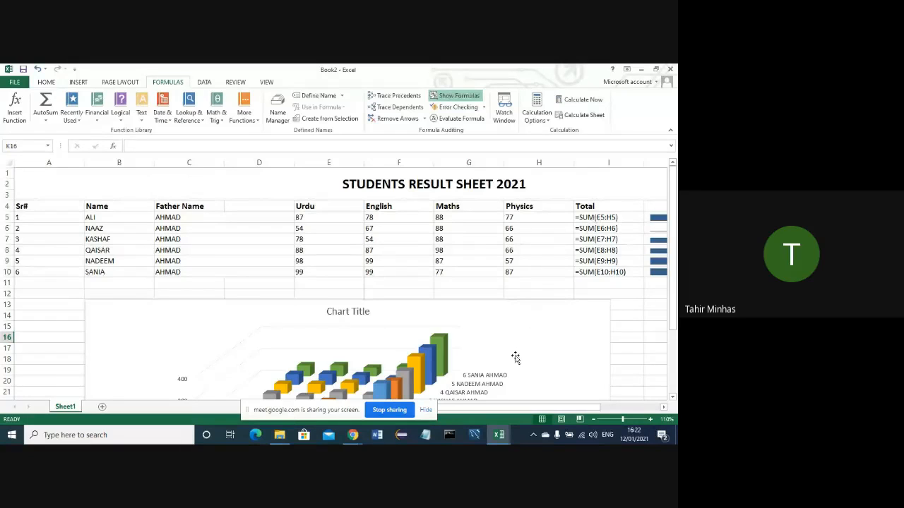
pyautogui.moveTo(506, 411); pyautogui.dragTo(568, 411)
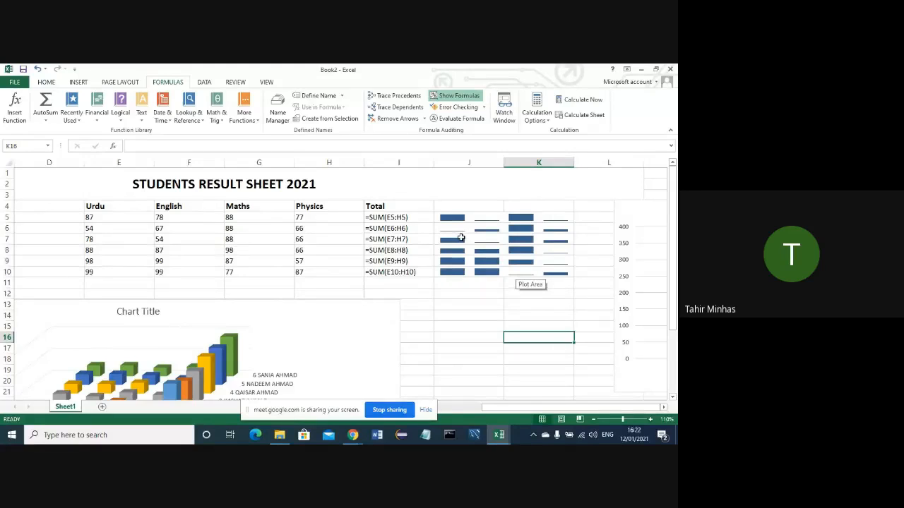
pyautogui.moveTo(518, 411); pyautogui.dragTo(531, 410)
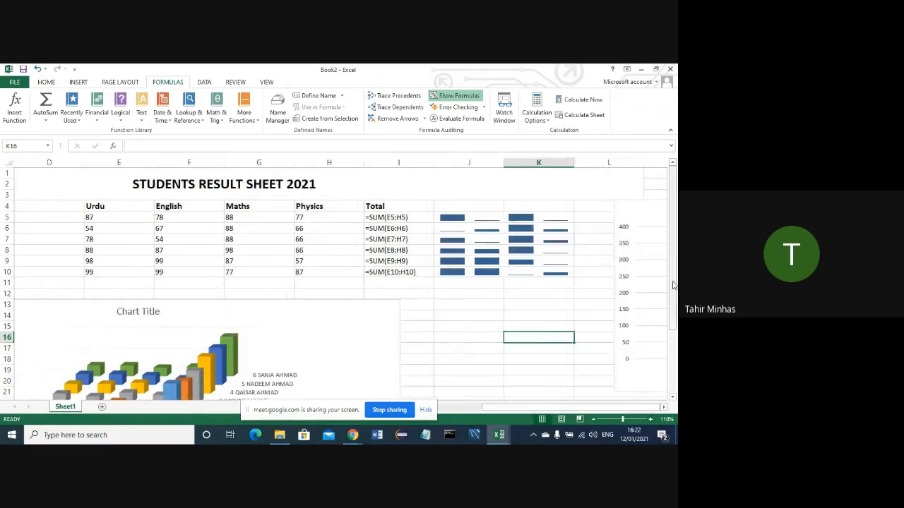
pyautogui.moveTo(676, 265); pyautogui.dragTo(676, 316)
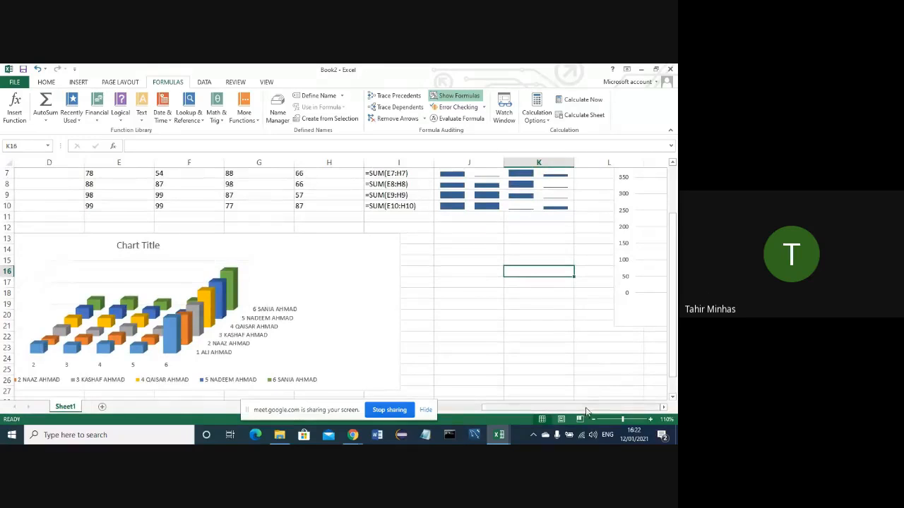
pyautogui.moveTo(585, 411); pyautogui.dragTo(522, 414)
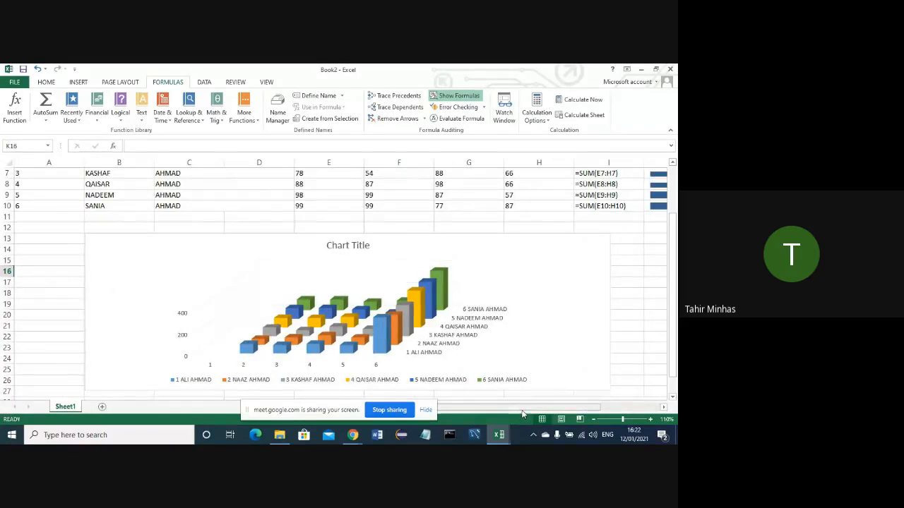
# - Turn off the display of formulas so the cells show results, and set the zoom back to 100%
pyautogui.click(79, 83)
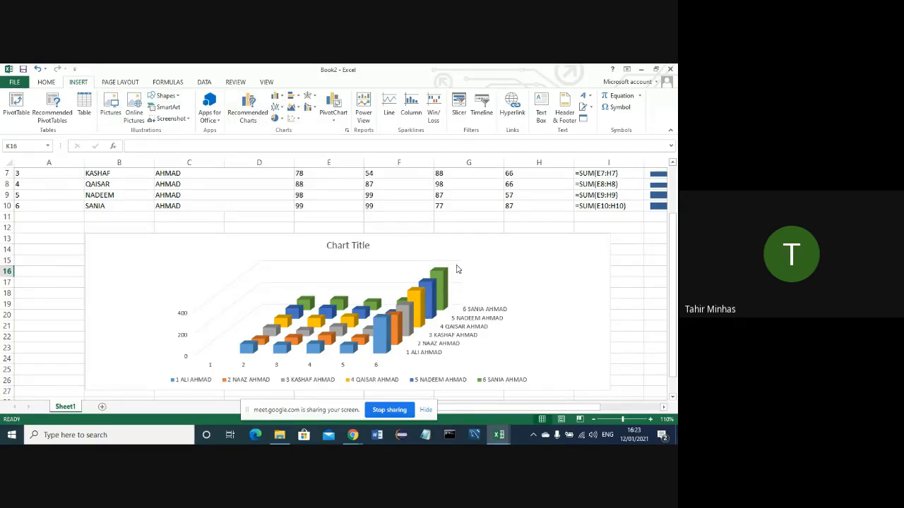
pyautogui.moveTo(546, 408); pyautogui.dragTo(614, 405)
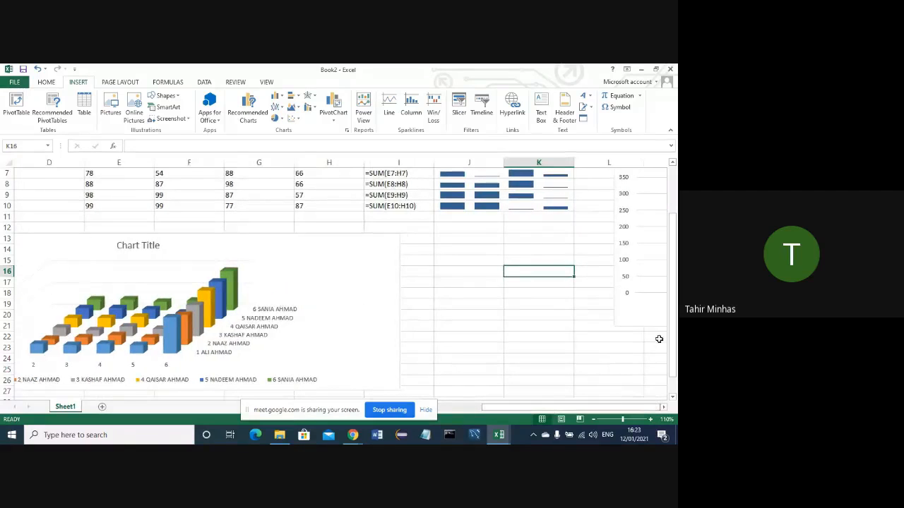
pyautogui.moveTo(674, 336); pyautogui.dragTo(674, 291)
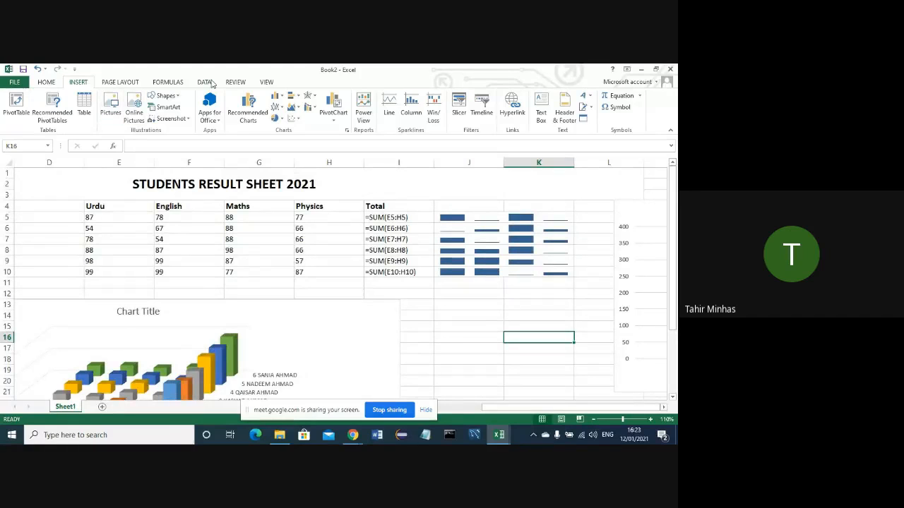
pyautogui.click(168, 82)
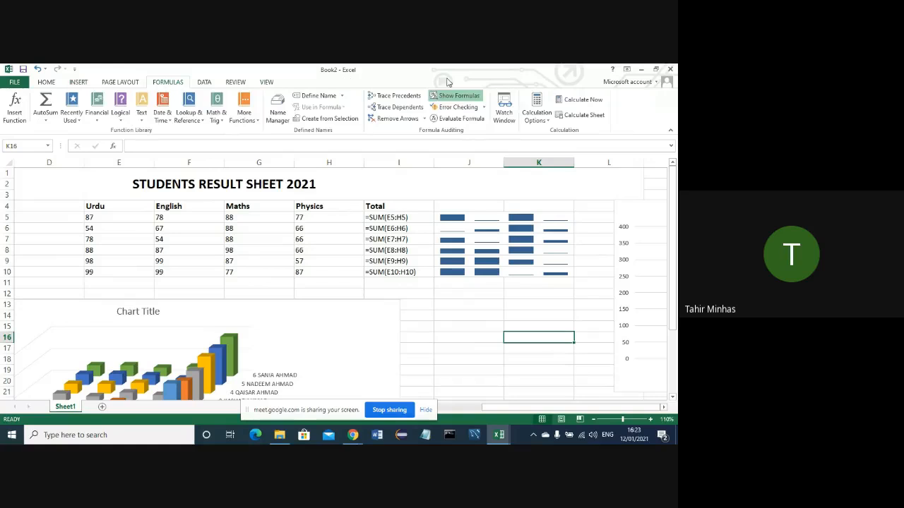
pyautogui.click(465, 100)
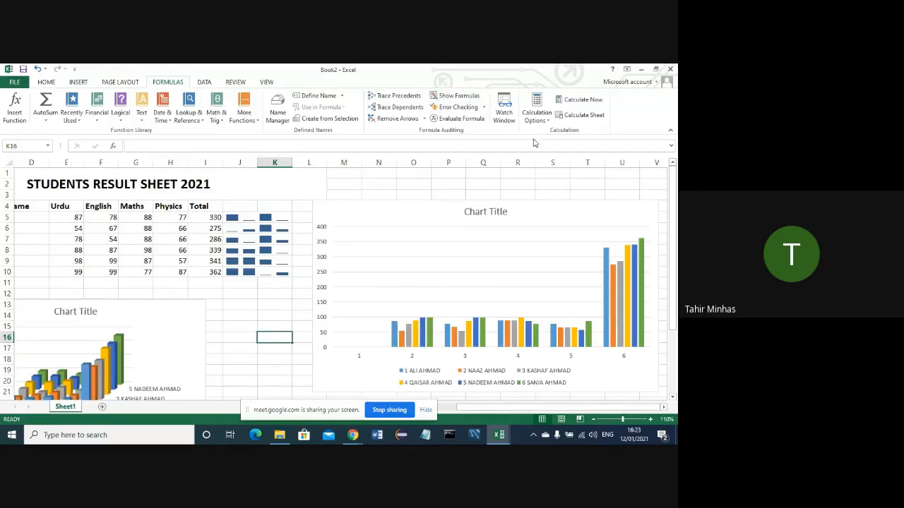
pyautogui.click(593, 420)
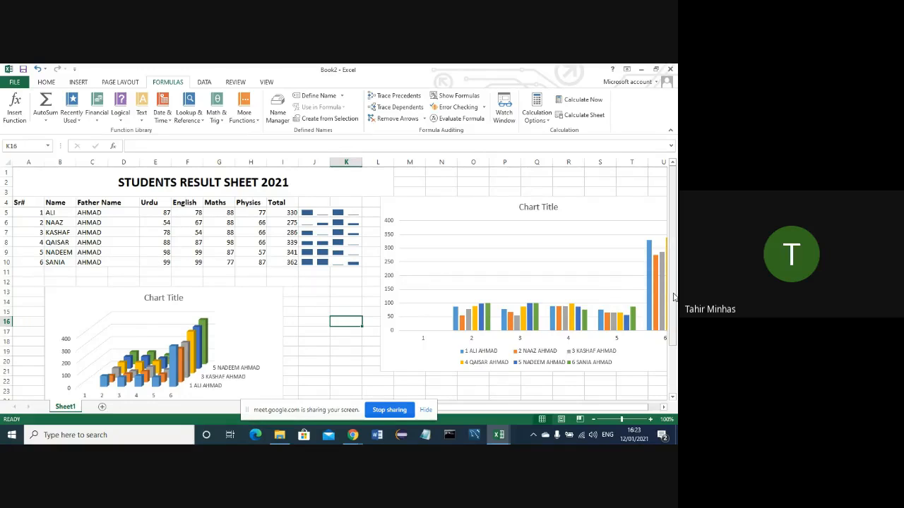
pyautogui.moveTo(675, 296); pyautogui.dragTo(674, 279)
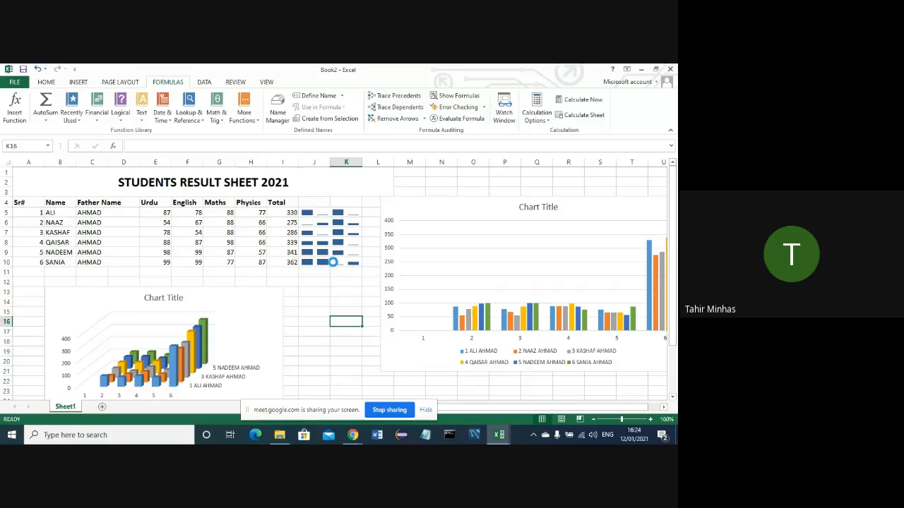
# - Save the workbook as ADPCS SHEET in the EXCEL folder under AFTER MID on the computer
pyautogui.hotkey('ctrl', 's')
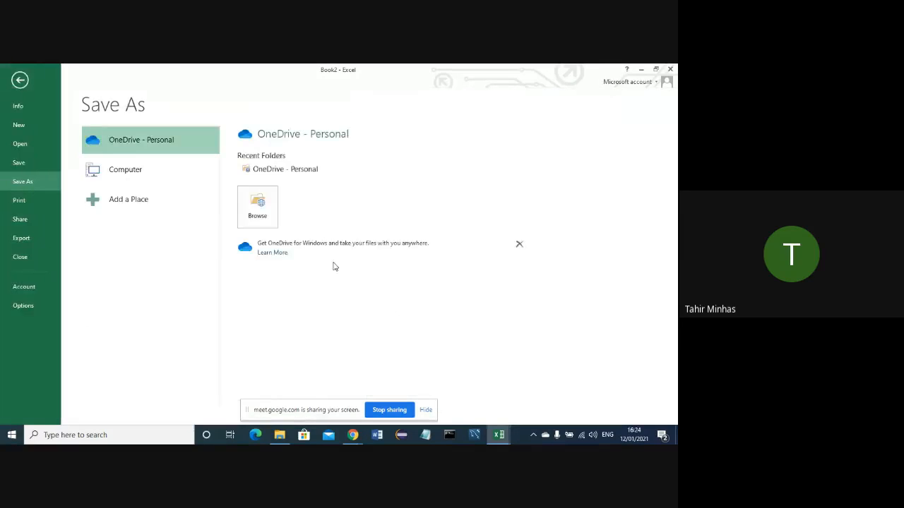
pyautogui.click(158, 181)
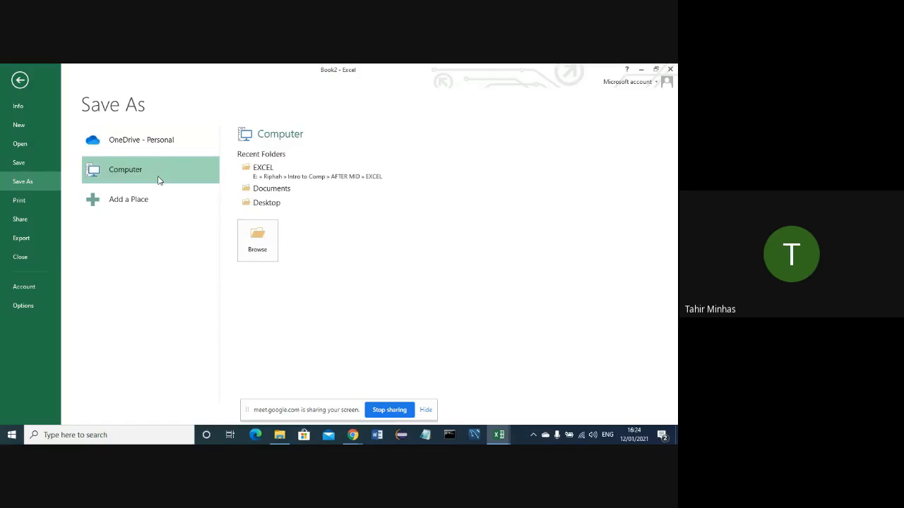
pyautogui.click(291, 177)
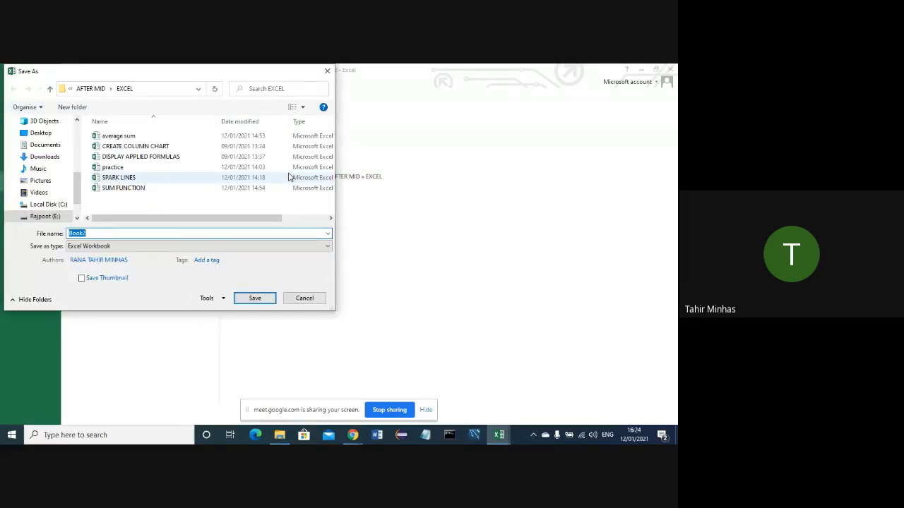
pyautogui.click(113, 232)
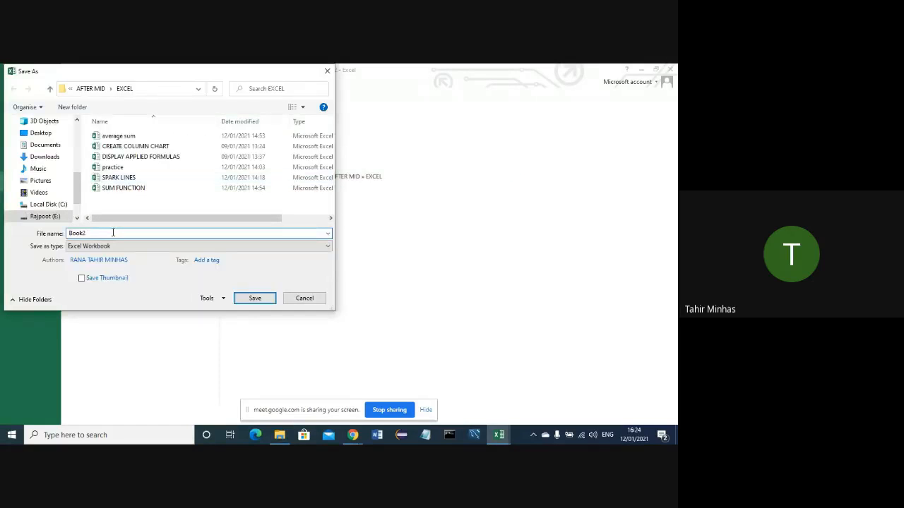
pyautogui.press('BackSpace')
pyautogui.press('BackSpace')
pyautogui.press('BackSpace')
pyautogui.press('BackSpace')
pyautogui.press('BackSpace')
pyautogui.write('A')
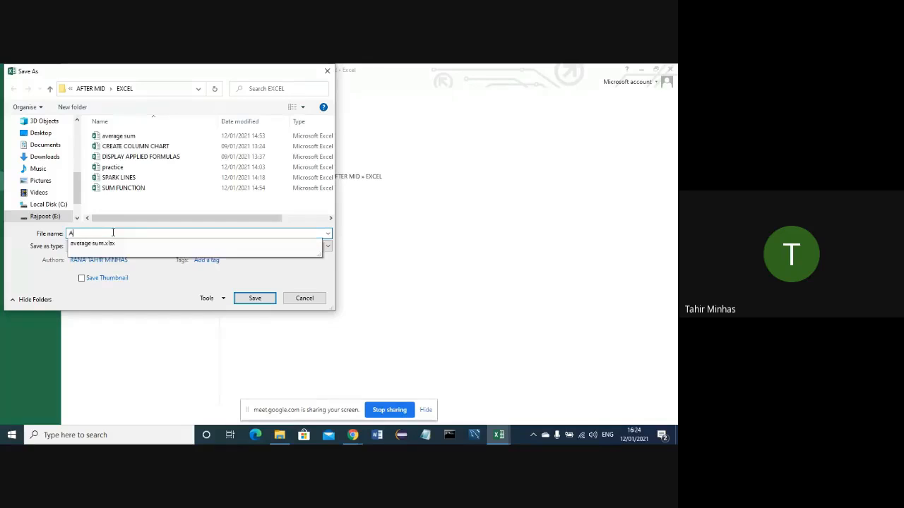
pyautogui.write('DPCS')
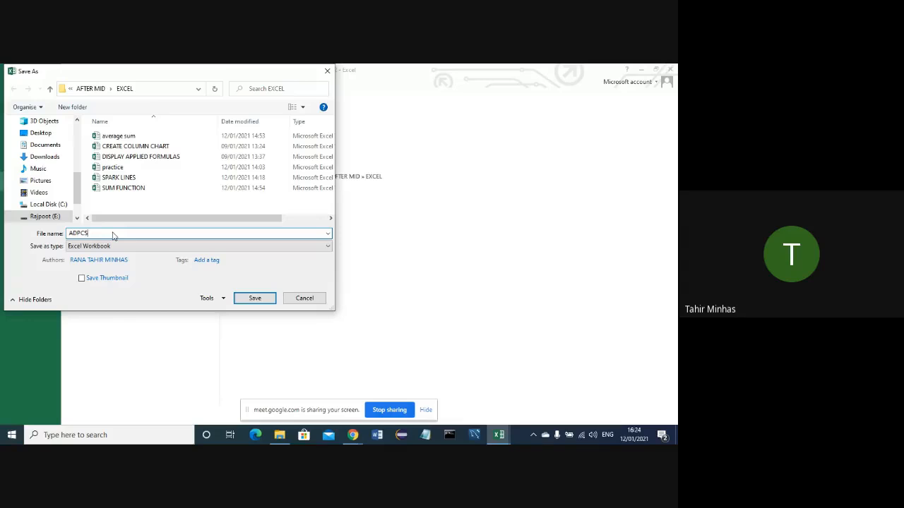
pyautogui.write(' SHEET')
pyautogui.click(247, 297)
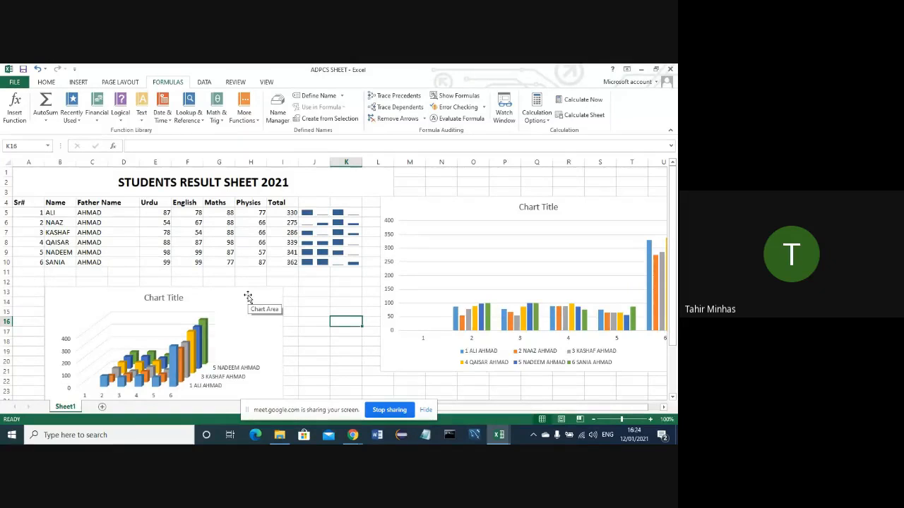
# - Set the worksheet's print orientation to landscape, check the print preview and return to the sheet
pyautogui.hotkey('ctrl', 'p')
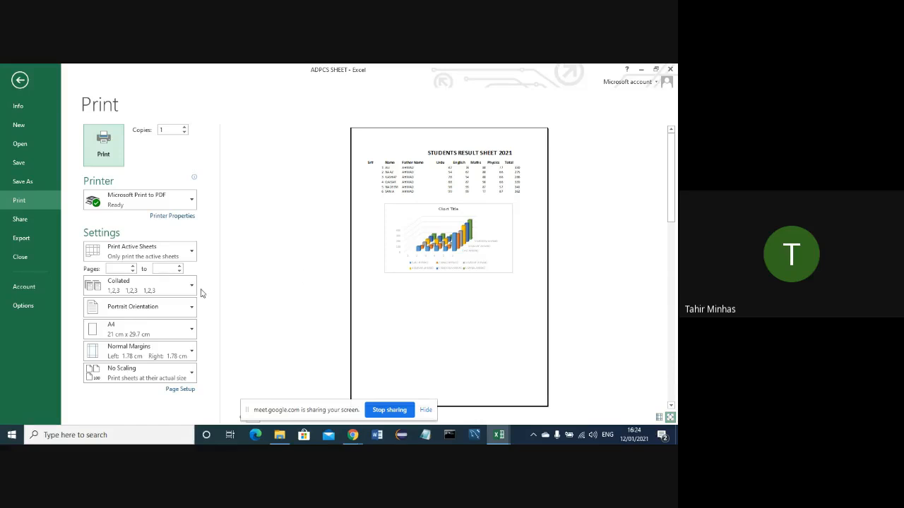
pyautogui.click(188, 310)
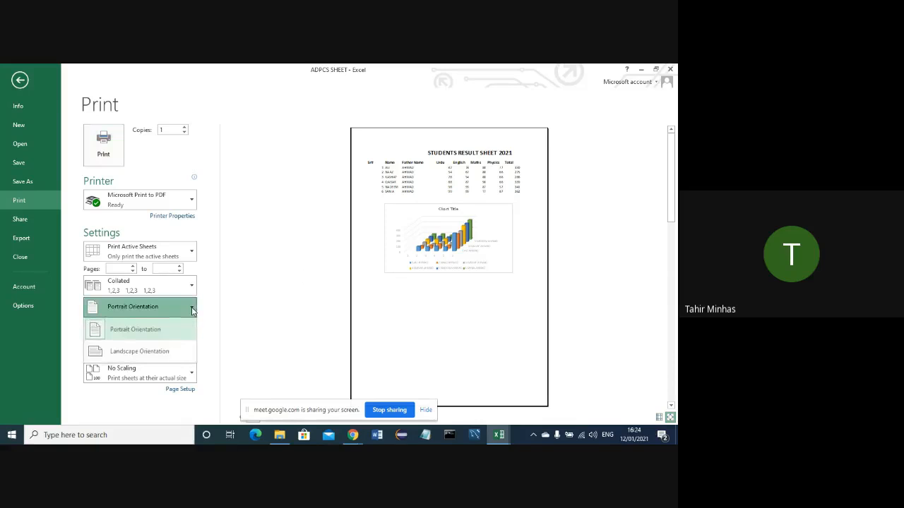
pyautogui.click(167, 349)
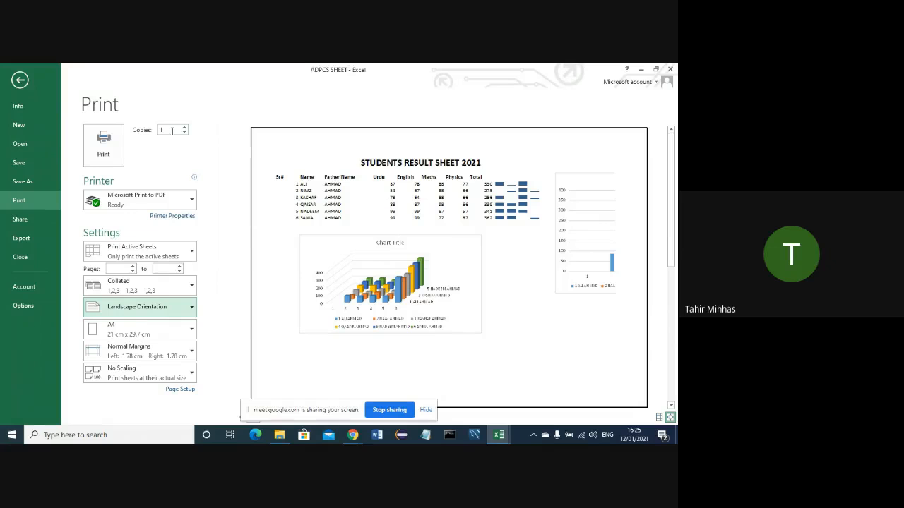
pyautogui.click(21, 82)
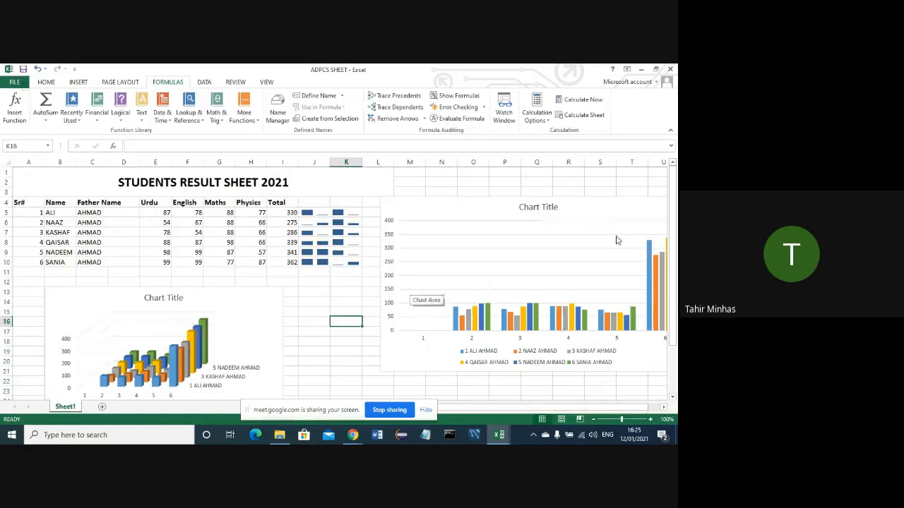
# - Move the 3-D column chart to about A12:H26 and shrink the 2-D column chart to fit beside it, over about H12:Q26
pyautogui.moveTo(673, 216); pyautogui.dragTo(676, 240)
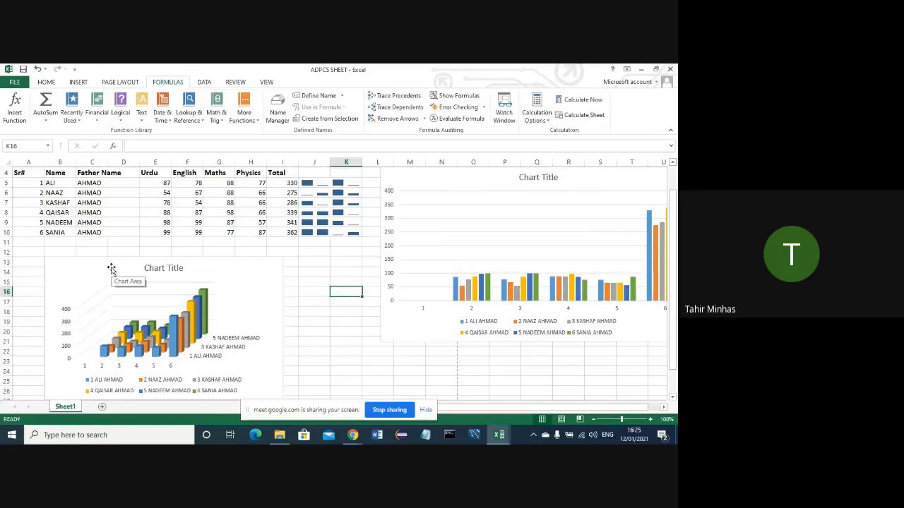
pyautogui.moveTo(113, 268); pyautogui.dragTo(82, 259)
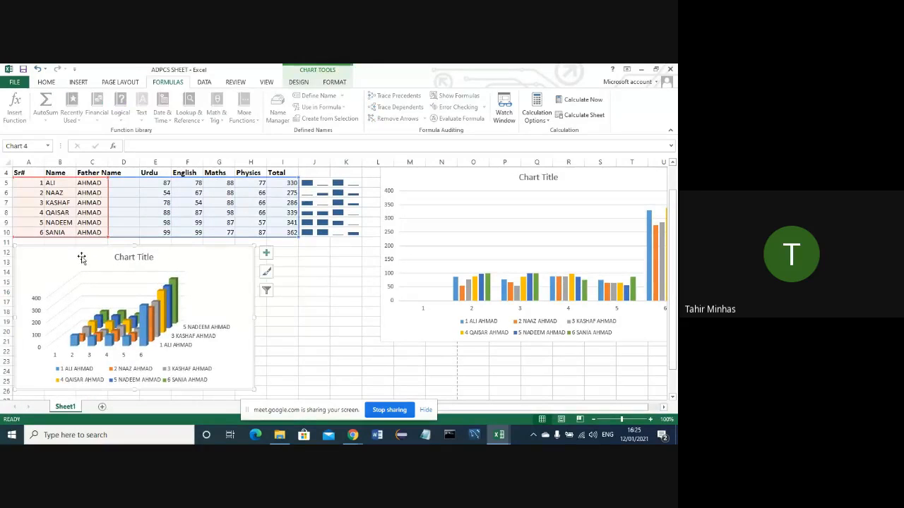
pyautogui.click(504, 237)
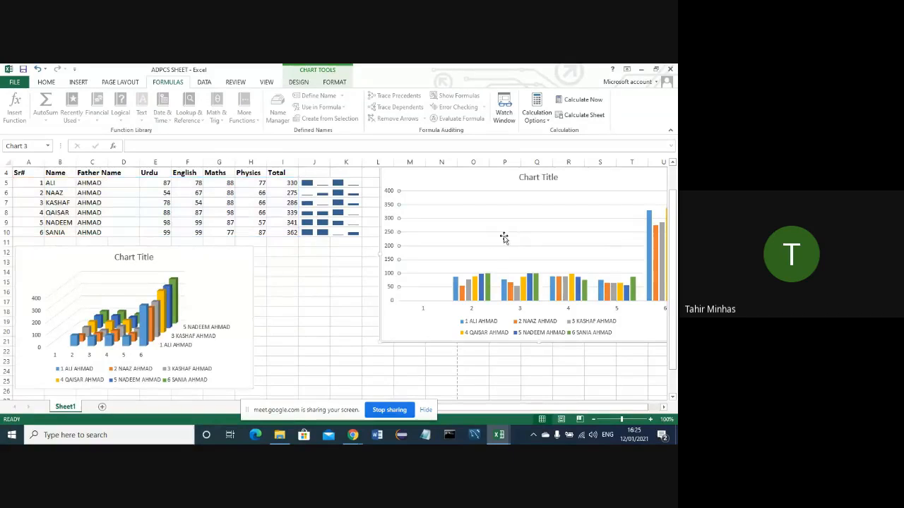
pyautogui.moveTo(379, 254); pyautogui.dragTo(407, 256)
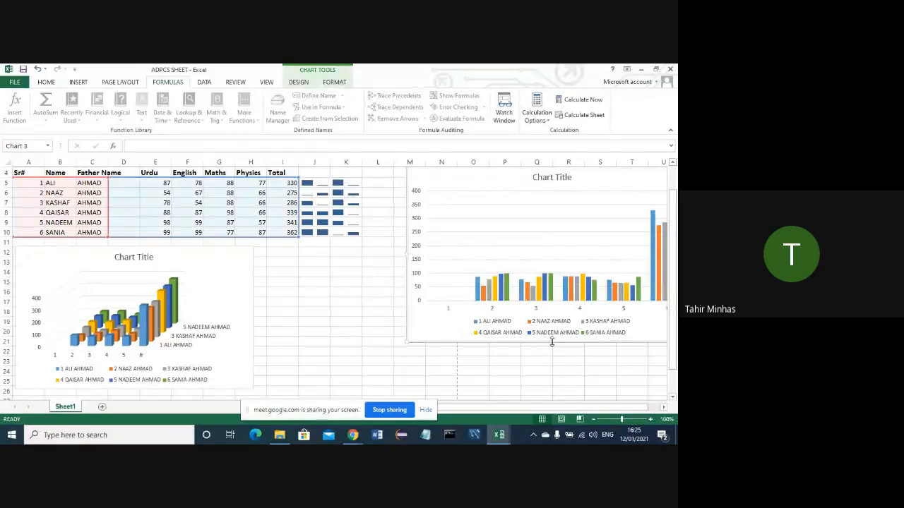
pyautogui.moveTo(551, 342); pyautogui.dragTo(549, 300)
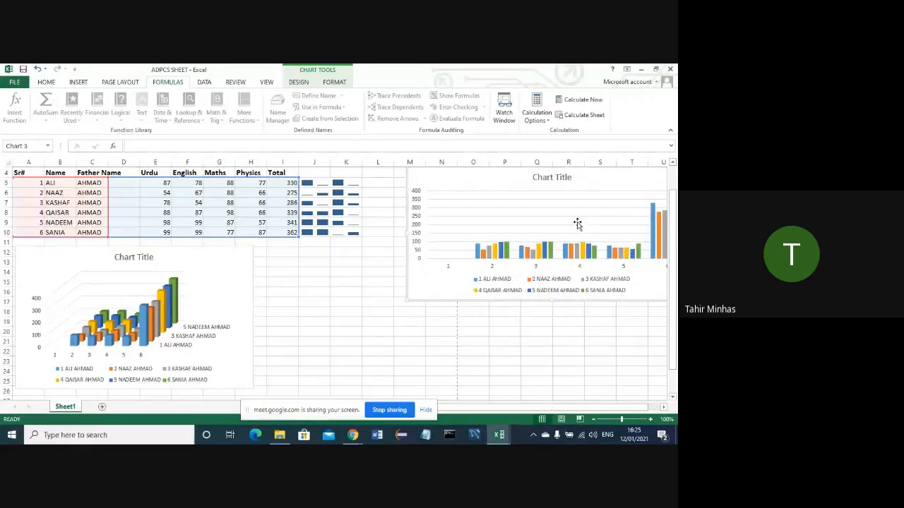
pyautogui.moveTo(438, 289)
pyautogui.mouseDown()
pyautogui.moveTo(345, 358)
pyautogui.moveTo(290, 377)
pyautogui.mouseUp()
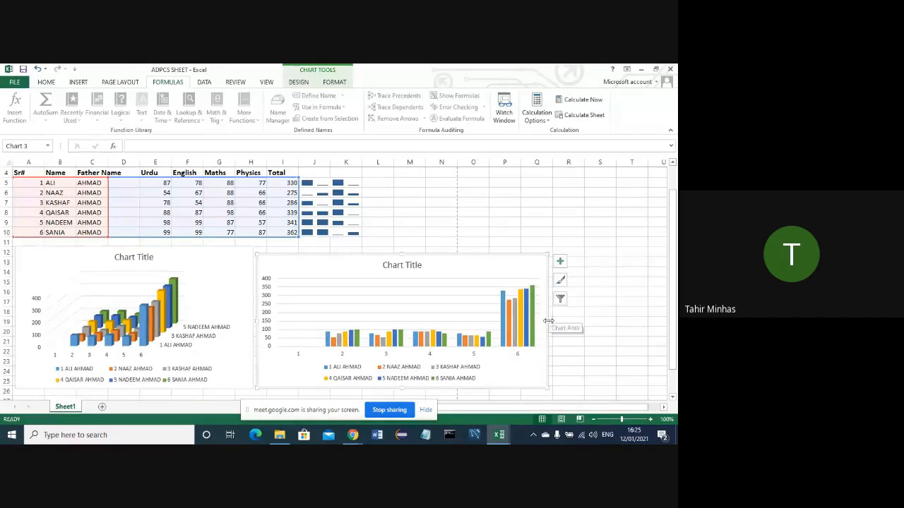
pyautogui.moveTo(548, 322); pyautogui.dragTo(536, 326)
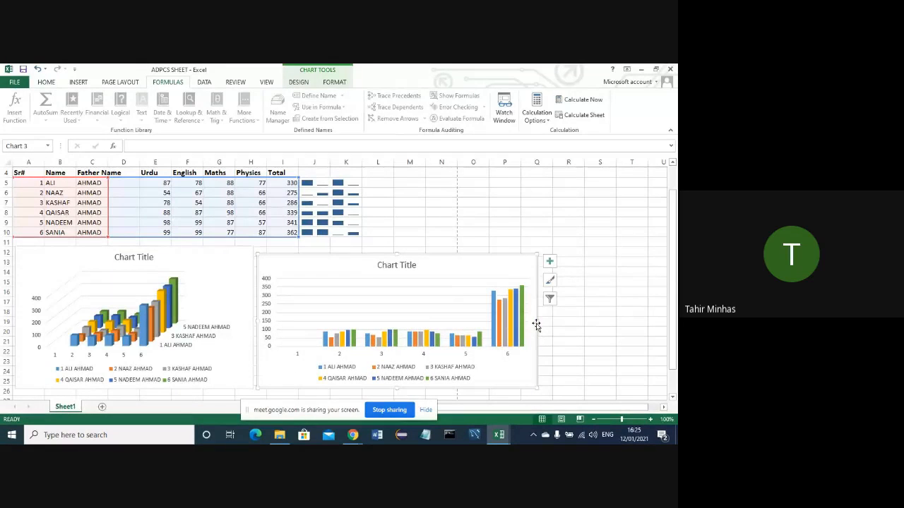
pyautogui.click(531, 223)
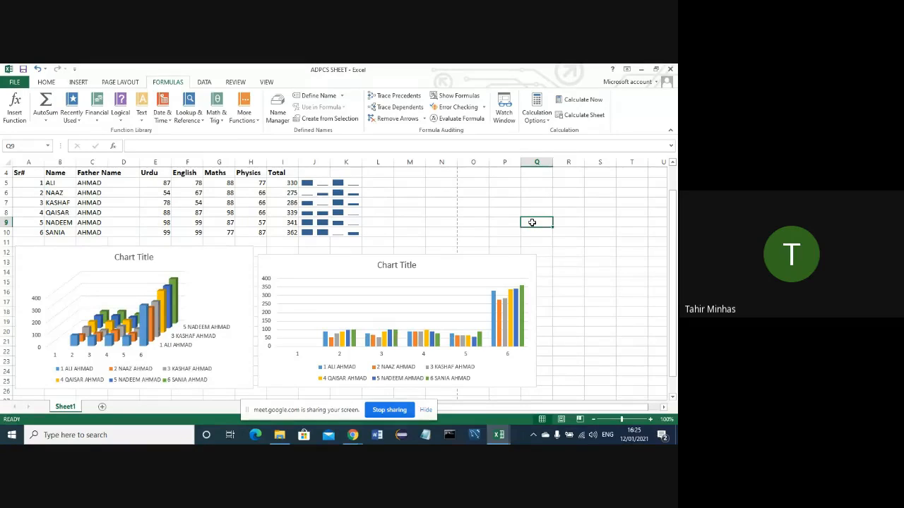
# - Print the active sheet with Microsoft Print to PDF, saving the output on the Desktop as EXCEL CHARTS
pyautogui.hotkey('ctrl', 'p')
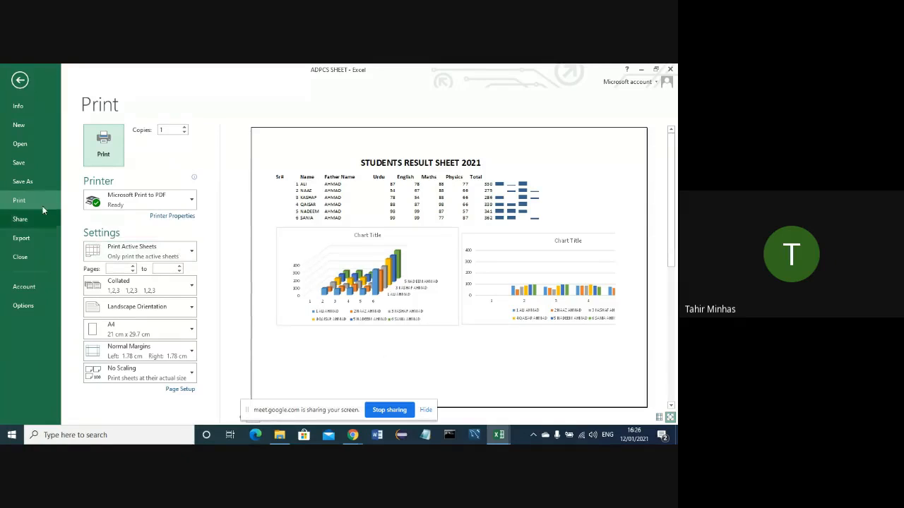
pyautogui.click(107, 149)
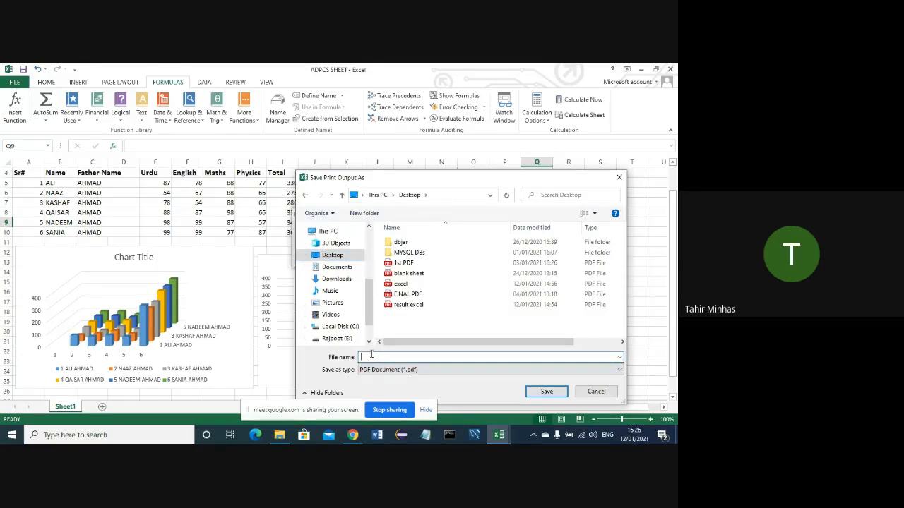
pyautogui.write('EXC')
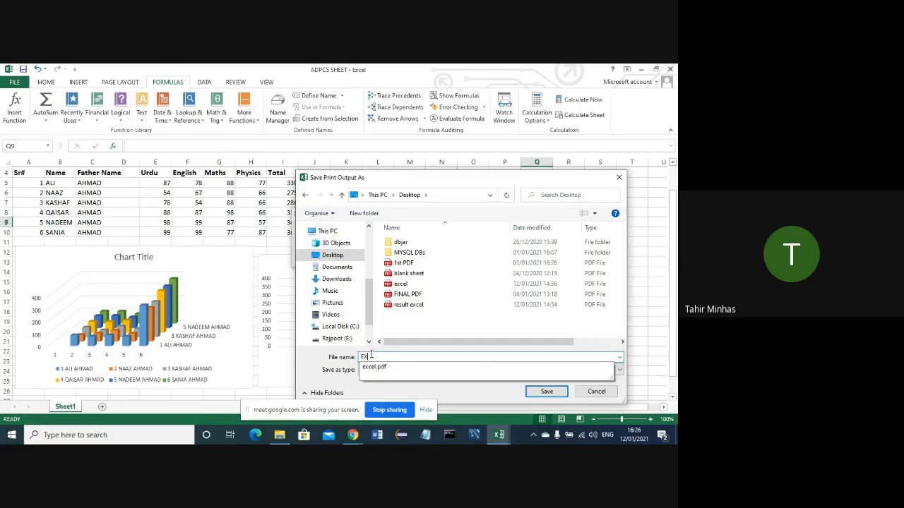
pyautogui.write('EL ')
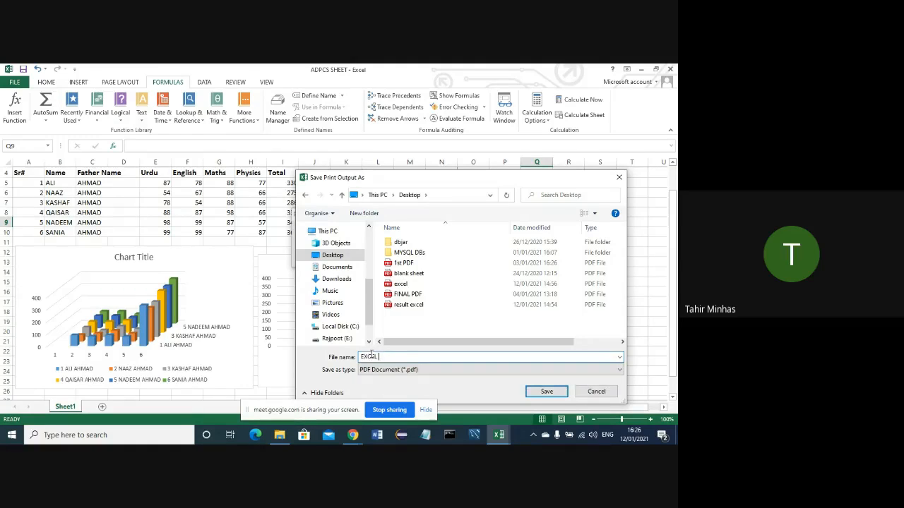
pyautogui.write('CHART')
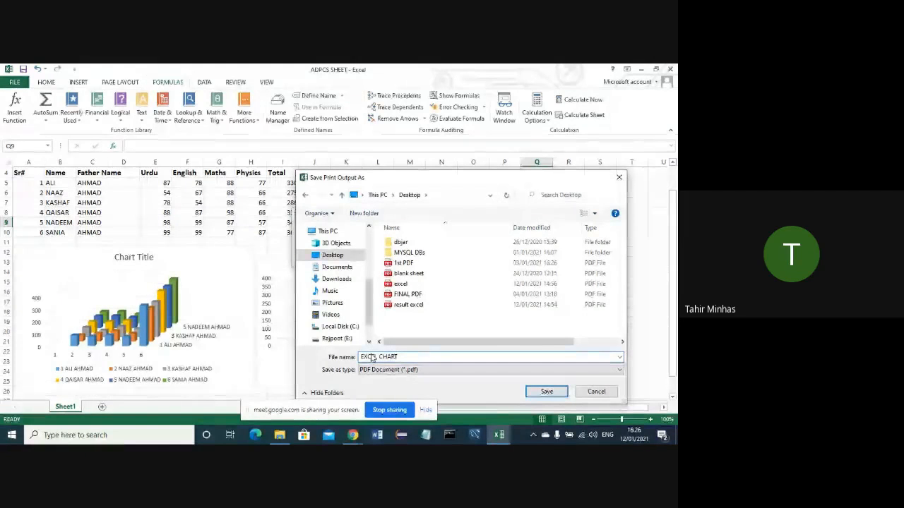
pyautogui.write('S')
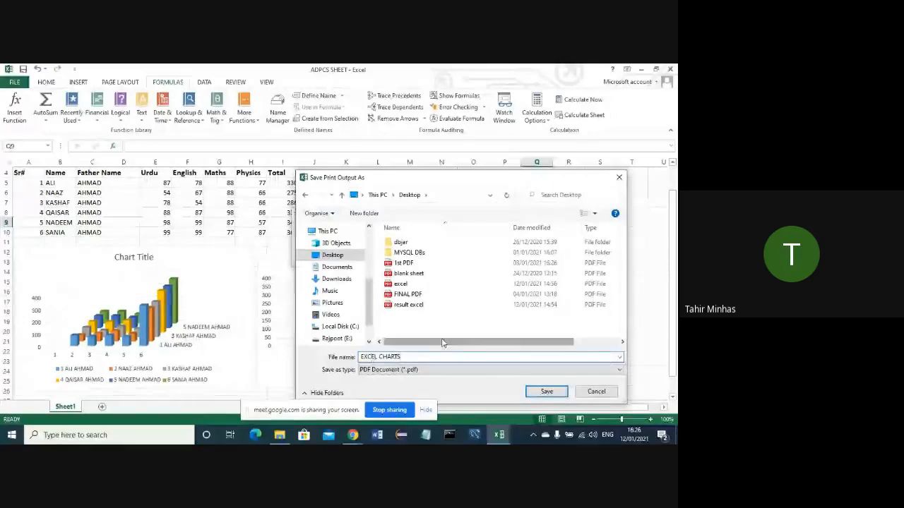
pyautogui.click(546, 391)
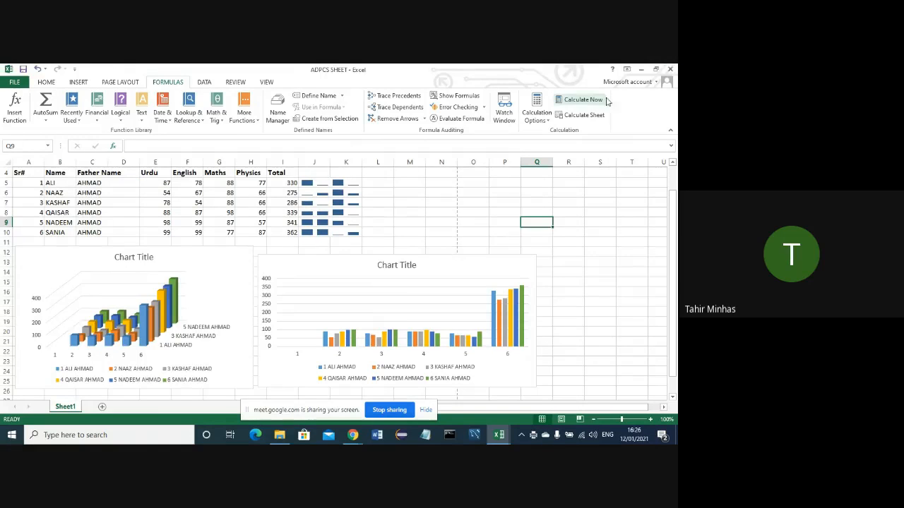
# - Minimize both workbook windows and the browser, and close the EXCEL folder window to reach the desktop
pyautogui.click(641, 69)
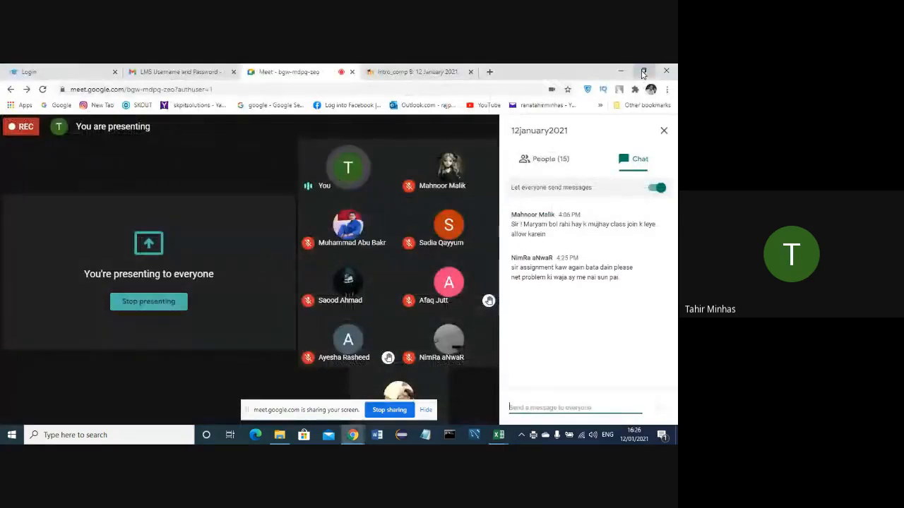
pyautogui.click(621, 73)
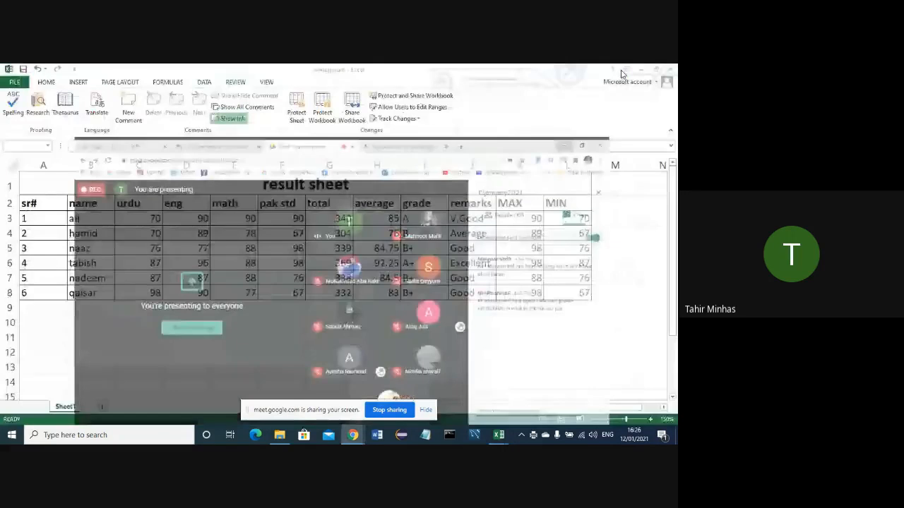
pyautogui.click(641, 71)
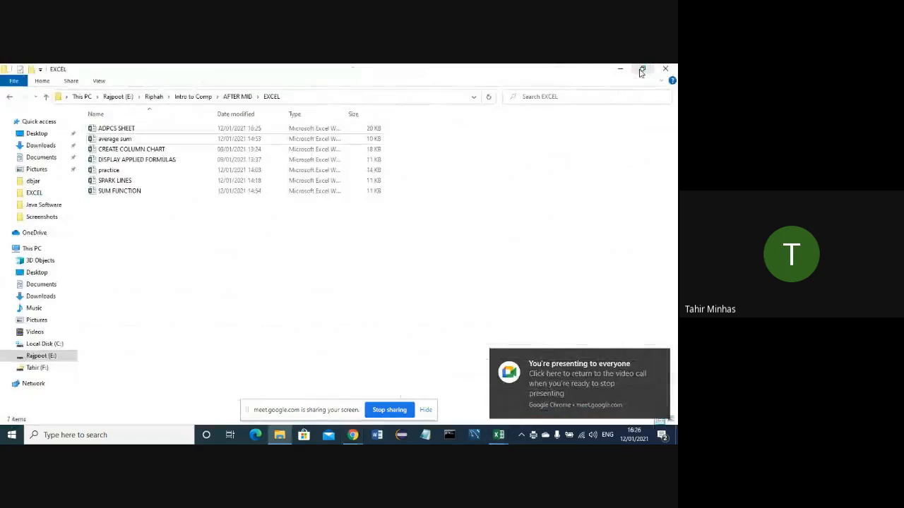
pyautogui.click(639, 68)
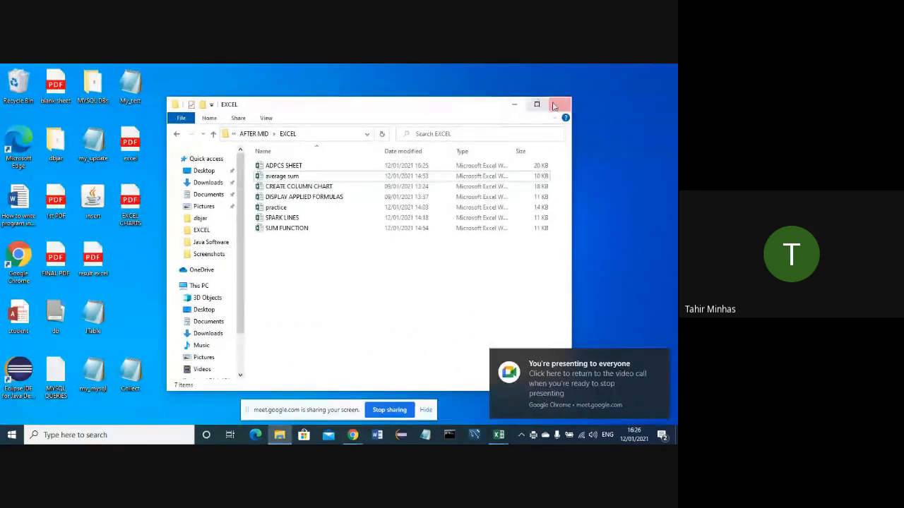
pyautogui.click(559, 104)
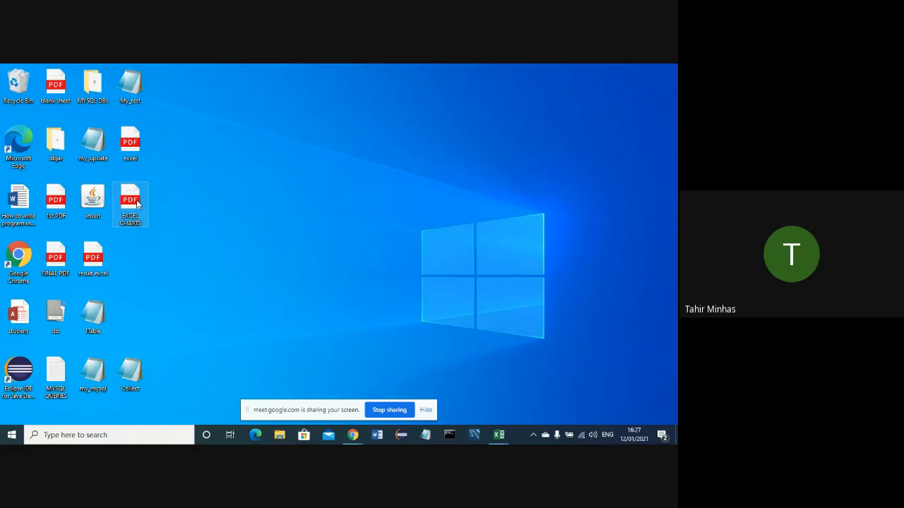
# - Open the EXCEL CHARTS PDF from the desktop, examine the printed result table and charts, and close it
pyautogui.doubleClick(137, 202)
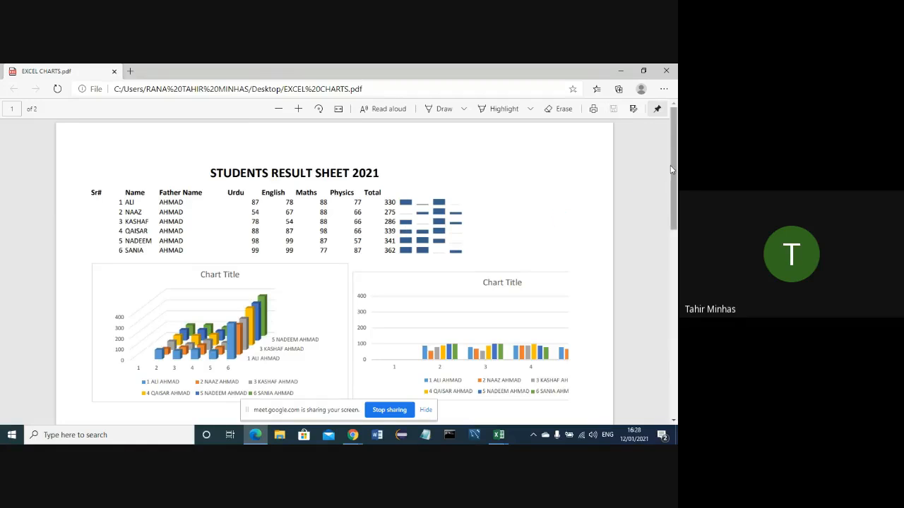
pyautogui.moveTo(675, 169); pyautogui.dragTo(675, 190)
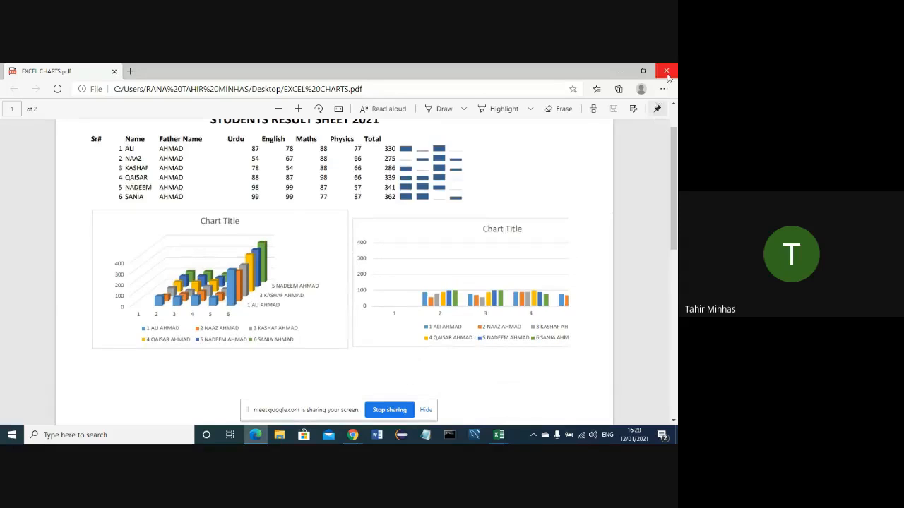
pyautogui.moveTo(674, 187); pyautogui.dragTo(675, 163)
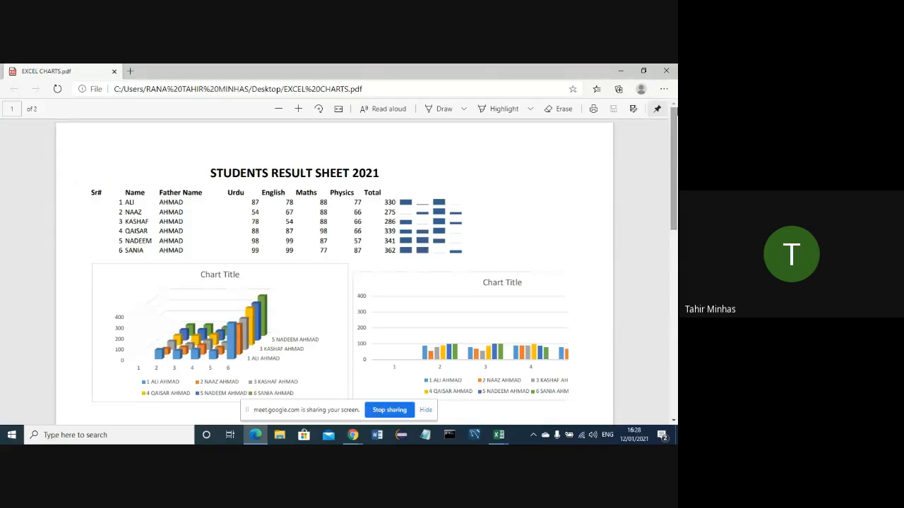
pyautogui.click(671, 66)
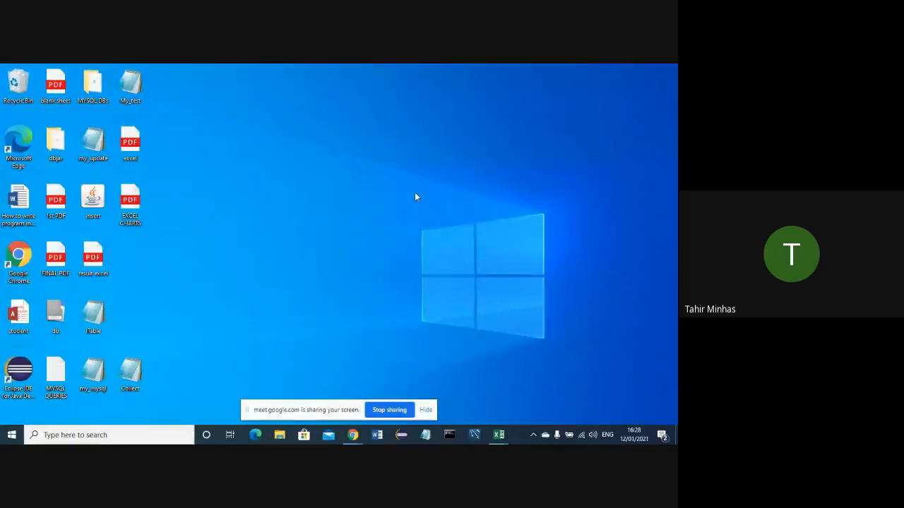
# - Permanently delete the EXCEL CHARTS PDF from the desktop and switch back to the ADPCS SHEET workbook in Excel
pyautogui.click(130, 207)
pyautogui.hotkey('shift', 'Delete')
pyautogui.press('Return')
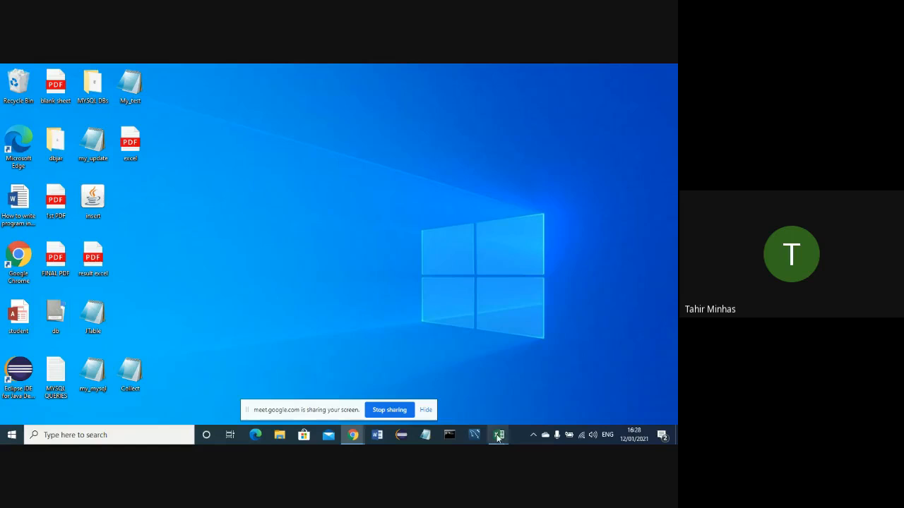
pyautogui.moveTo(499, 434)
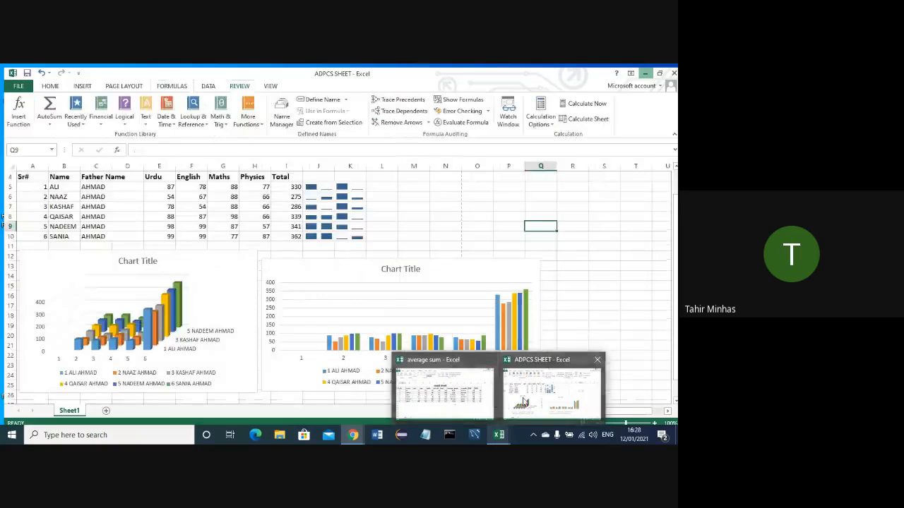
pyautogui.click(526, 399)
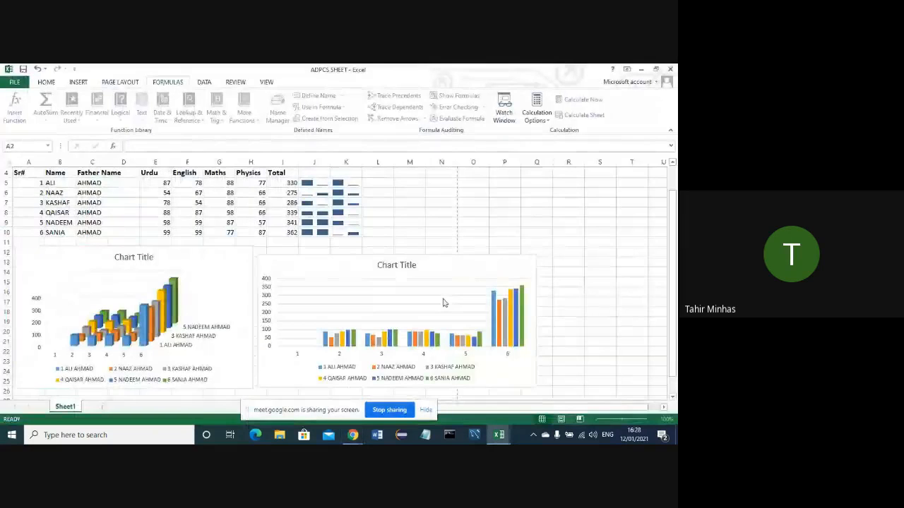
# - Examine where the two charts sit relative to the page break lines, down to about row 43
pyautogui.click(243, 301)
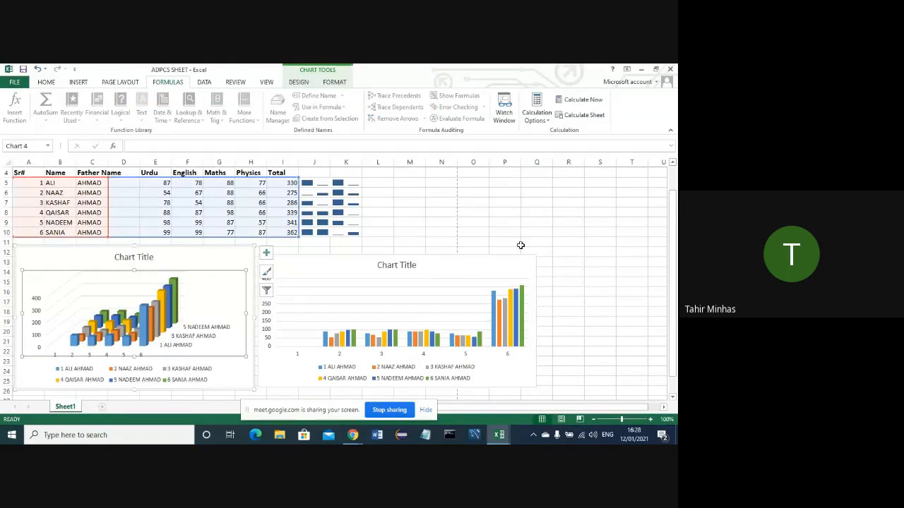
pyautogui.moveTo(673, 233); pyautogui.dragTo(677, 281)
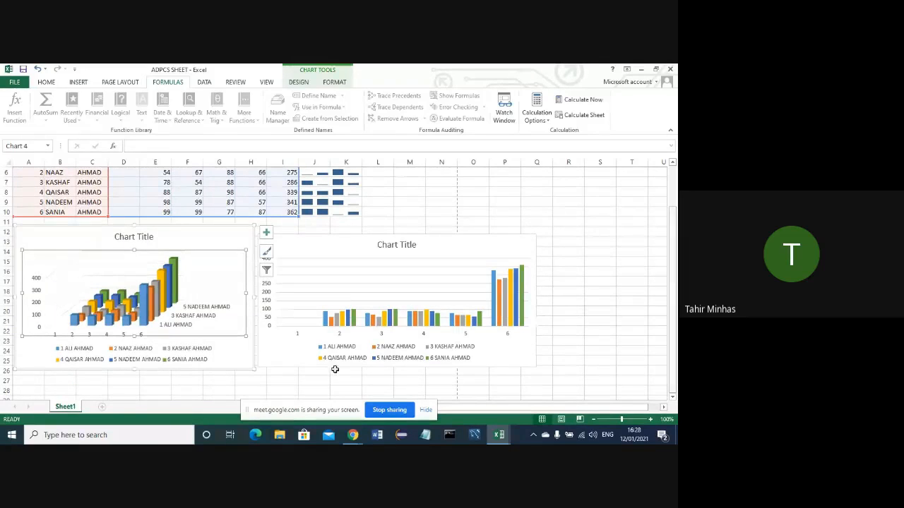
pyautogui.click(221, 390)
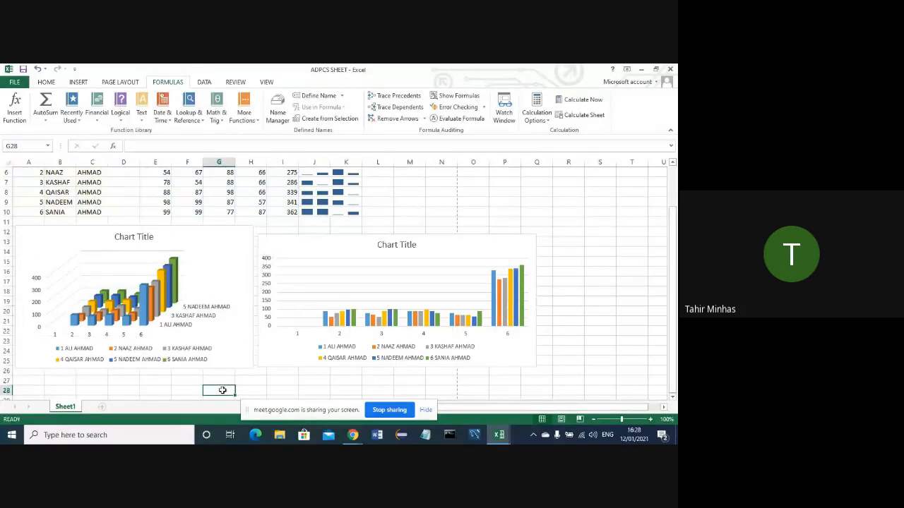
pyautogui.press('Down')
pyautogui.press('Down')
pyautogui.press('Down')
pyautogui.press('Down')
pyautogui.press('Down')
pyautogui.press('Down')
pyautogui.press('Down')
pyautogui.press('Down')
pyautogui.press('Down')
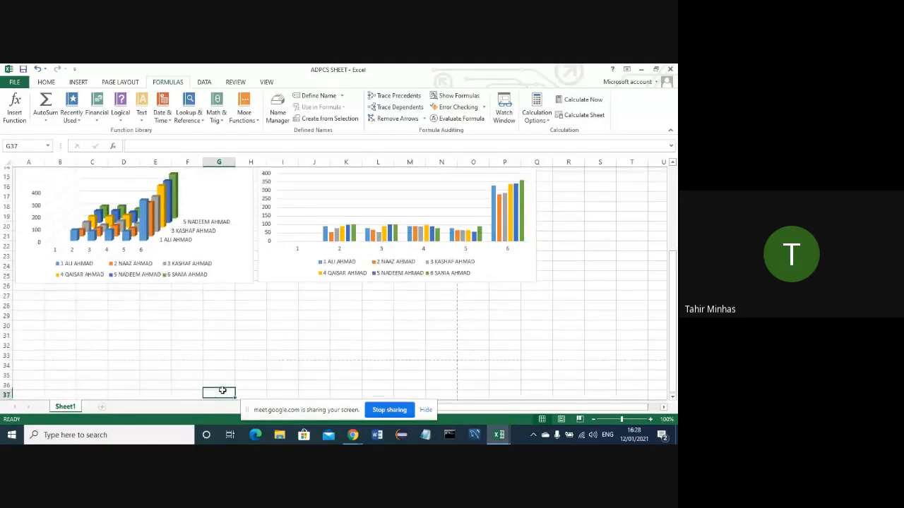
pyautogui.press('Down')
pyautogui.press('Down')
pyautogui.press('Down')
pyautogui.press('Down')
pyautogui.press('Down')
pyautogui.press('Down')
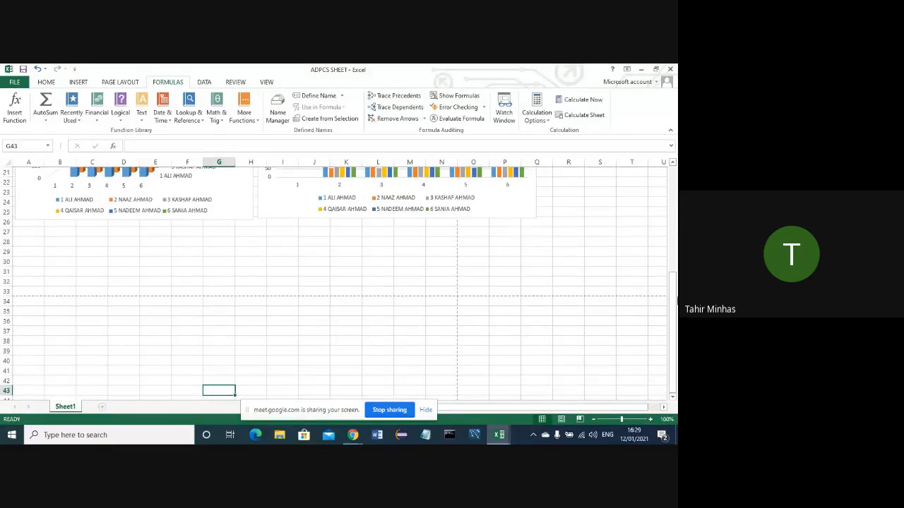
# - Move the 3-D column chart down below the 2-D column chart, to about A27:H41
pyautogui.moveTo(676, 302); pyautogui.dragTo(673, 237)
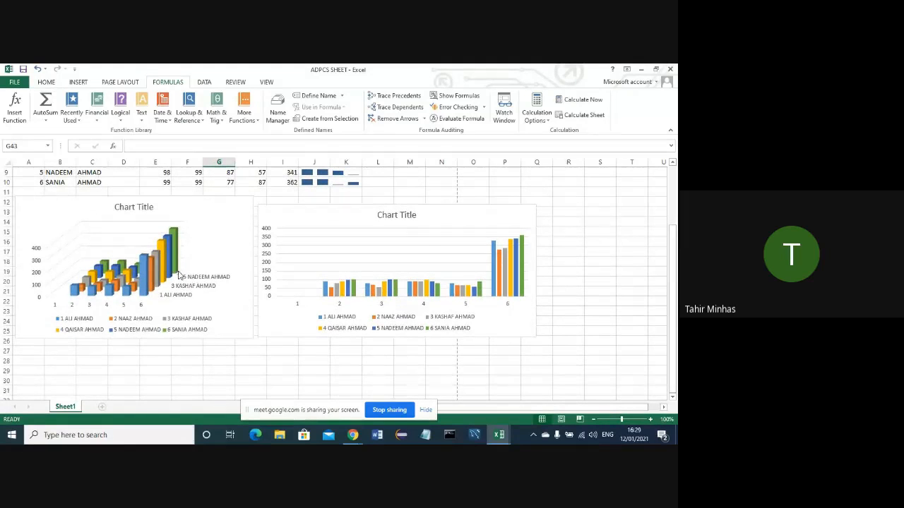
pyautogui.click(217, 254)
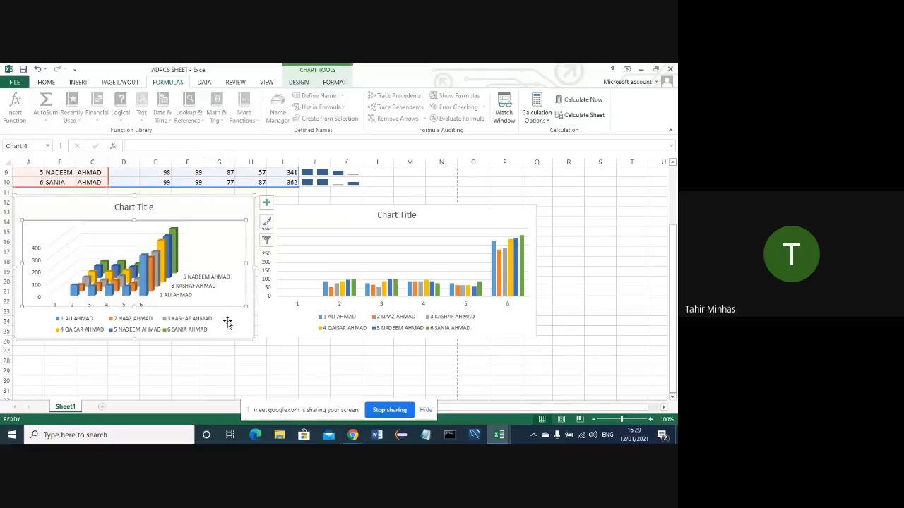
pyautogui.moveTo(230, 331); pyautogui.dragTo(228, 386)
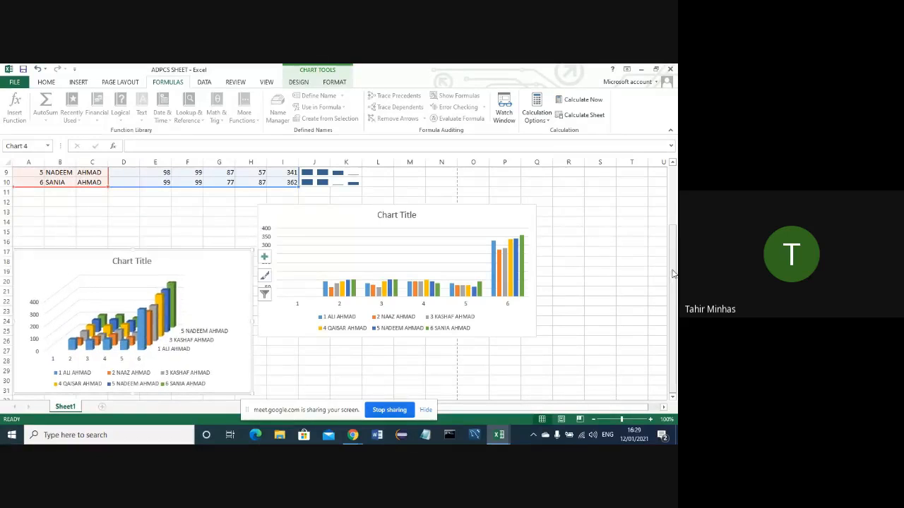
pyautogui.moveTo(671, 270); pyautogui.dragTo(670, 274)
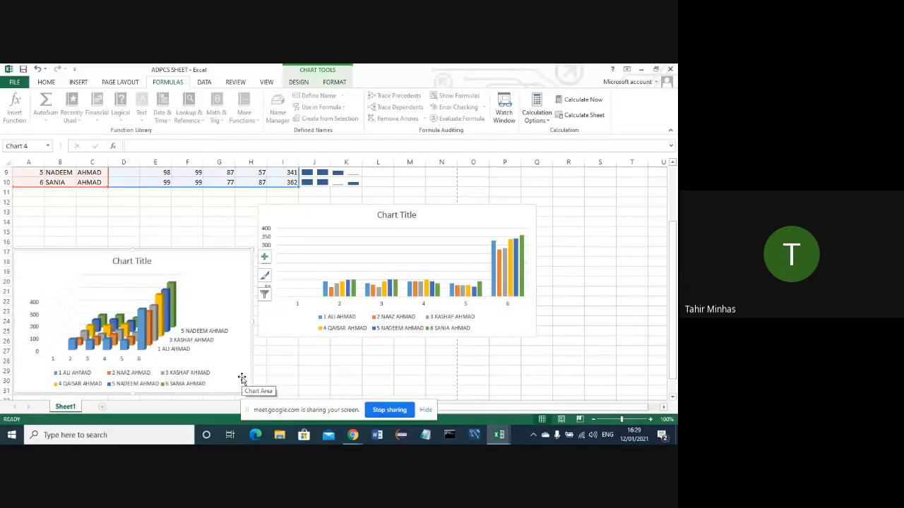
pyautogui.click(283, 390)
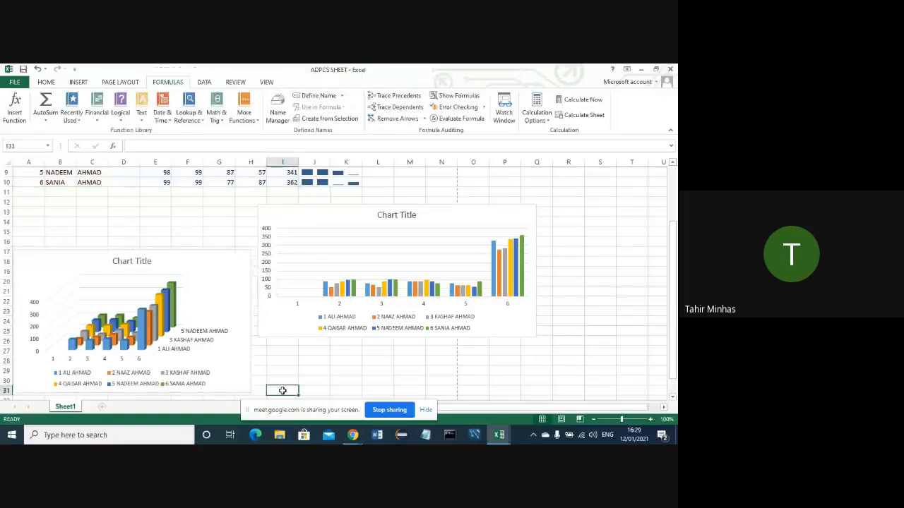
pyautogui.press('Down')
pyautogui.press('Down')
pyautogui.press('Down')
pyautogui.press('Down')
pyautogui.press('Down')
pyautogui.press('Down')
pyautogui.press('Down')
pyautogui.press('Down')
pyautogui.press('Down')
pyautogui.press('Down')
pyautogui.press('Down')
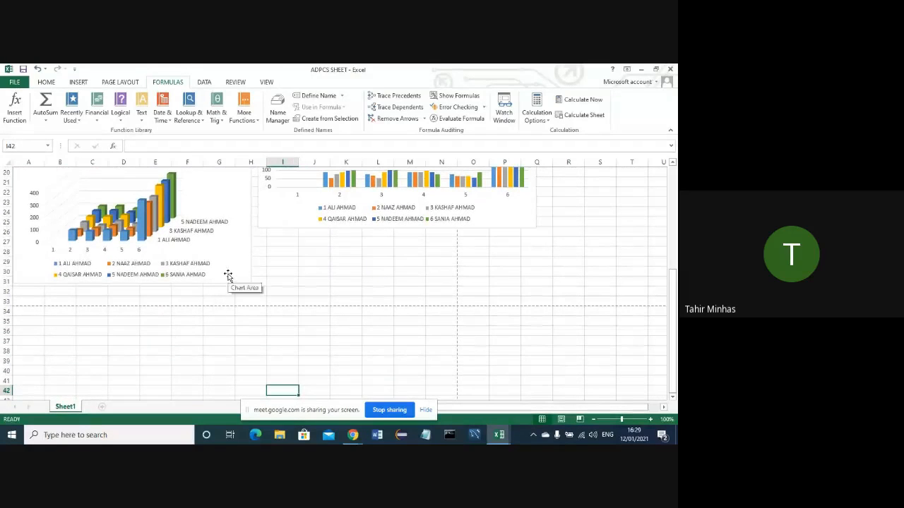
pyautogui.moveTo(227, 276); pyautogui.dragTo(245, 375)
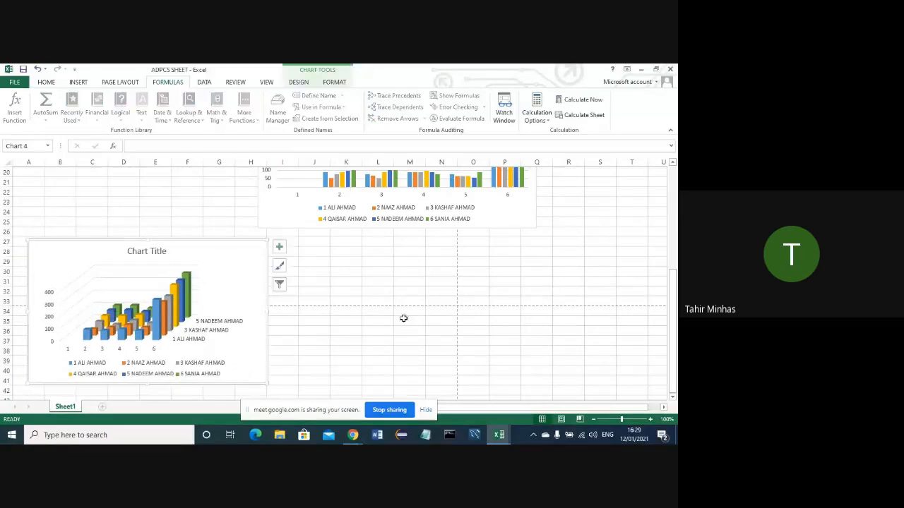
# - Move the 2-D column chart under the result table and resize it to cover about A12:H26
pyautogui.moveTo(673, 292); pyautogui.dragTo(669, 221)
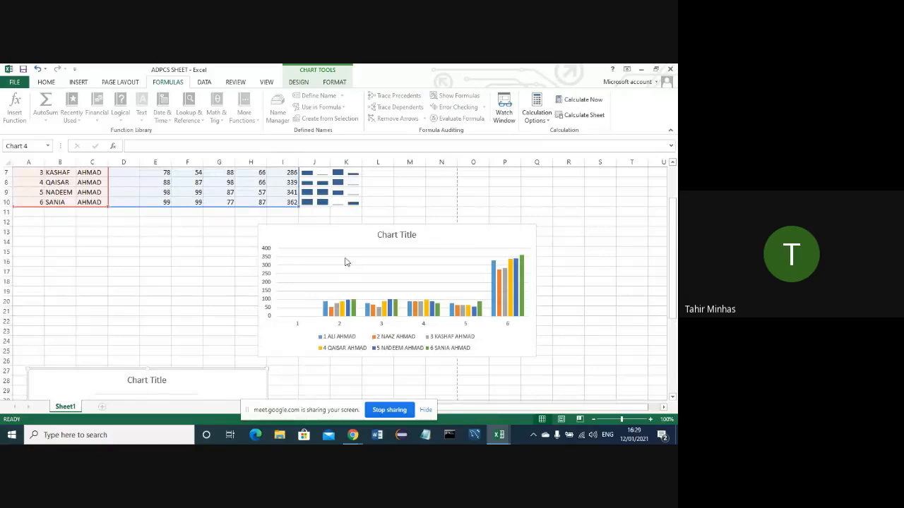
pyautogui.moveTo(339, 242); pyautogui.dragTo(123, 244)
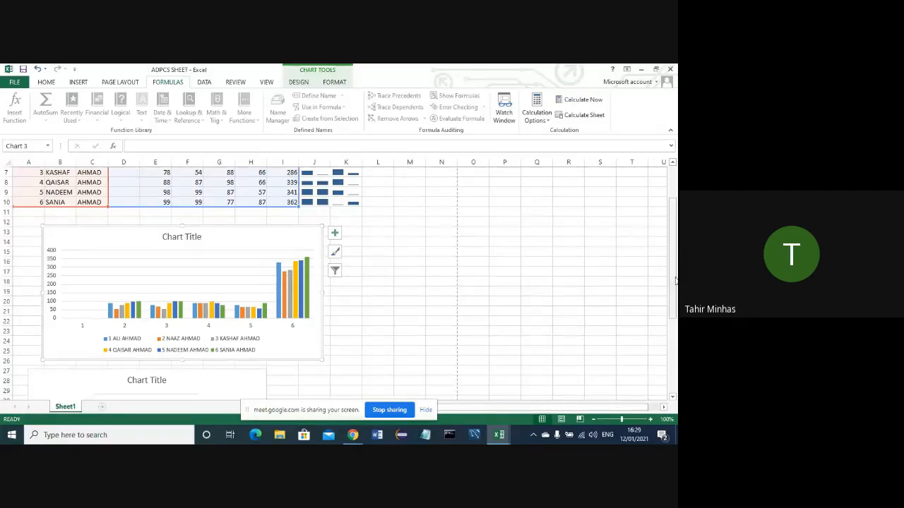
pyautogui.moveTo(674, 279)
pyautogui.mouseDown()
pyautogui.moveTo(674, 272)
pyautogui.moveTo(675, 281)
pyautogui.mouseUp()
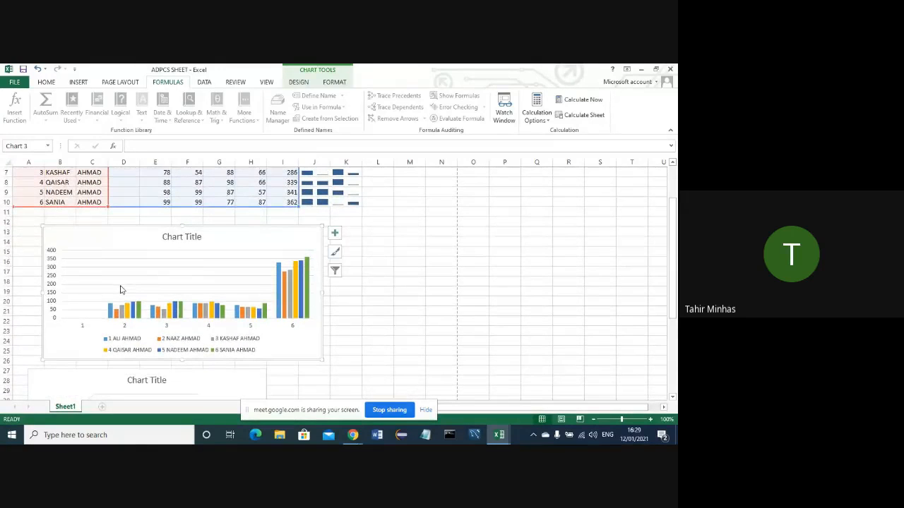
pyautogui.moveTo(40, 292); pyautogui.dragTo(17, 292)
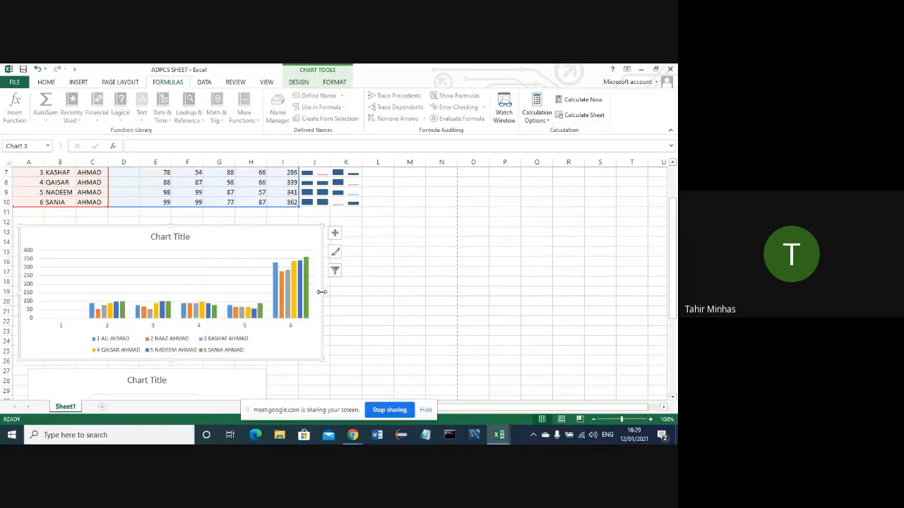
pyautogui.moveTo(322, 292); pyautogui.dragTo(246, 303)
pyautogui.moveTo(674, 255); pyautogui.dragTo(674, 317)
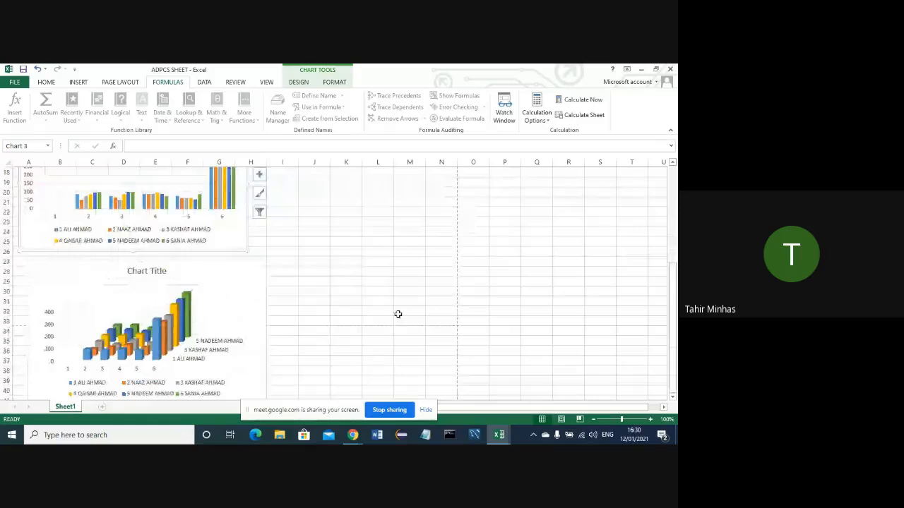
pyautogui.click(250, 298)
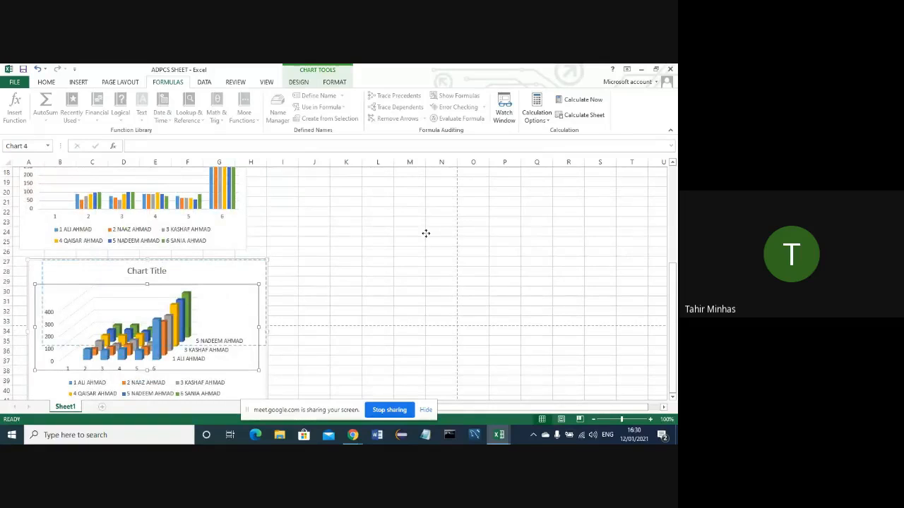
pyautogui.moveTo(424, 230); pyautogui.dragTo(423, 228)
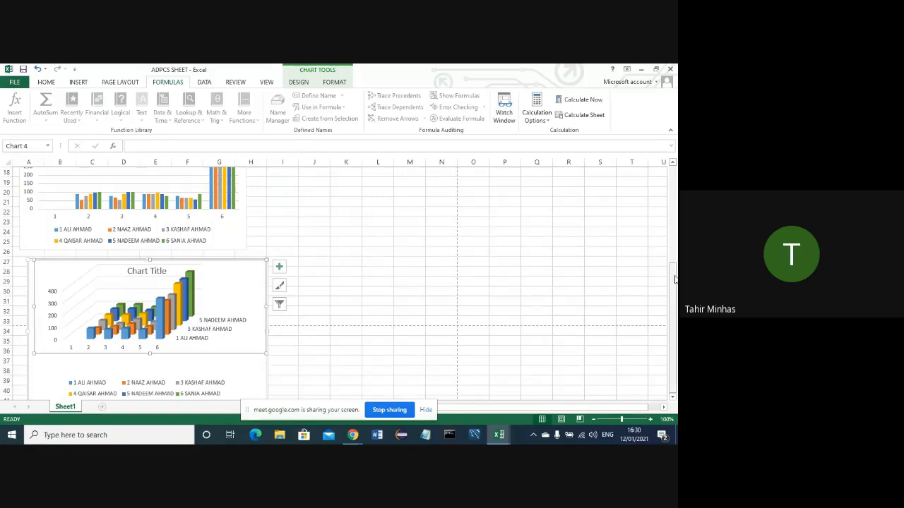
pyautogui.moveTo(675, 280); pyautogui.dragTo(676, 300)
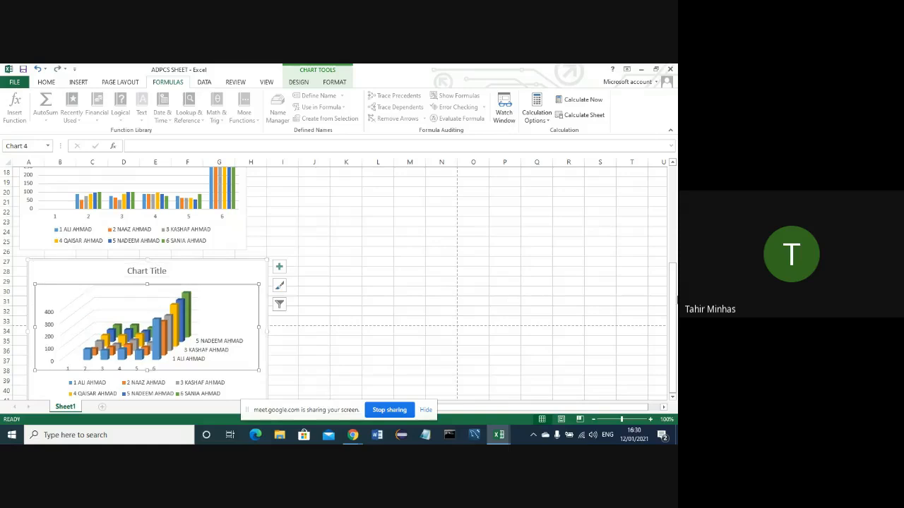
# - Move the 3-D column chart beside the 2-D chart and narrow it to about H12:N26, up to the page break after column N
pyautogui.click(259, 390)
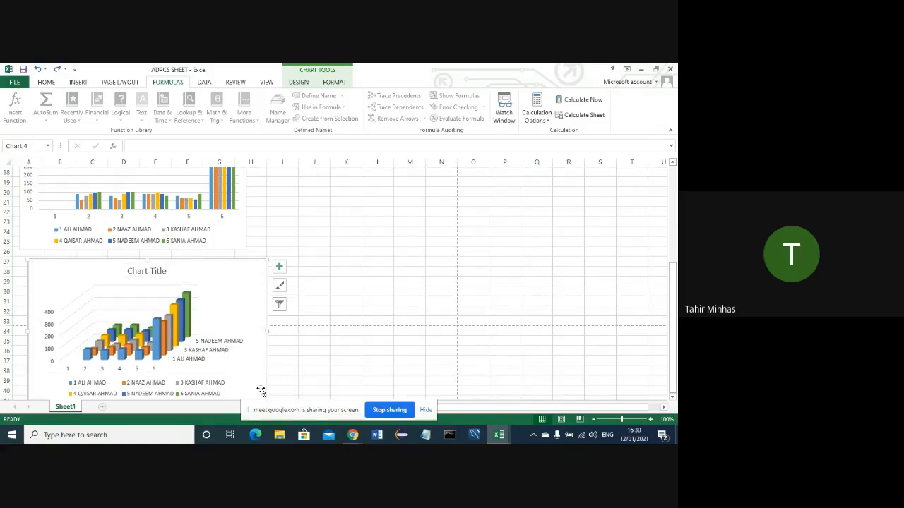
pyautogui.moveTo(258, 270); pyautogui.dragTo(488, 200)
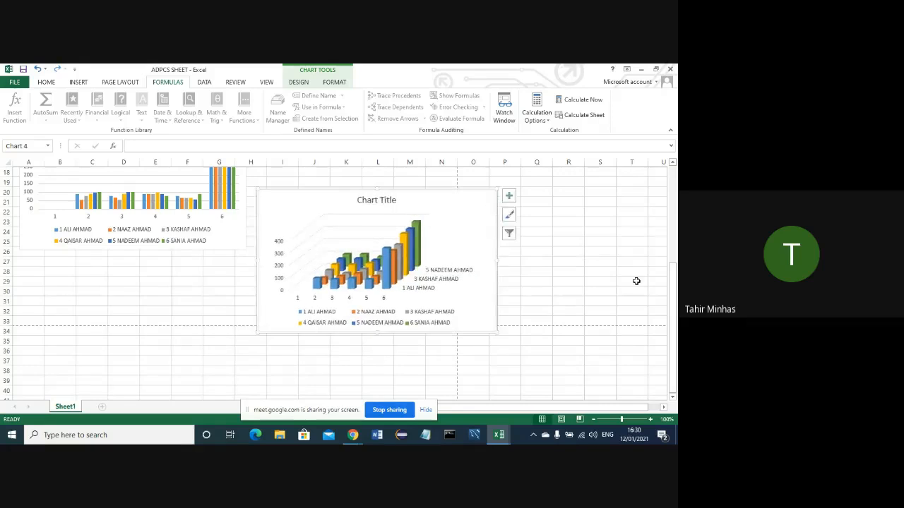
pyautogui.moveTo(676, 307); pyautogui.dragTo(673, 240)
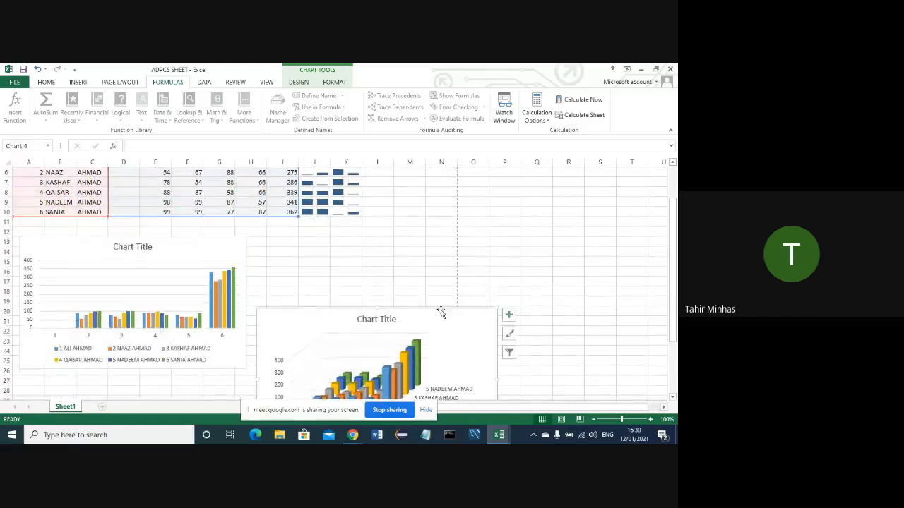
pyautogui.moveTo(444, 314)
pyautogui.mouseDown()
pyautogui.moveTo(440, 250)
pyautogui.moveTo(448, 244)
pyautogui.moveTo(438, 235)
pyautogui.mouseUp()
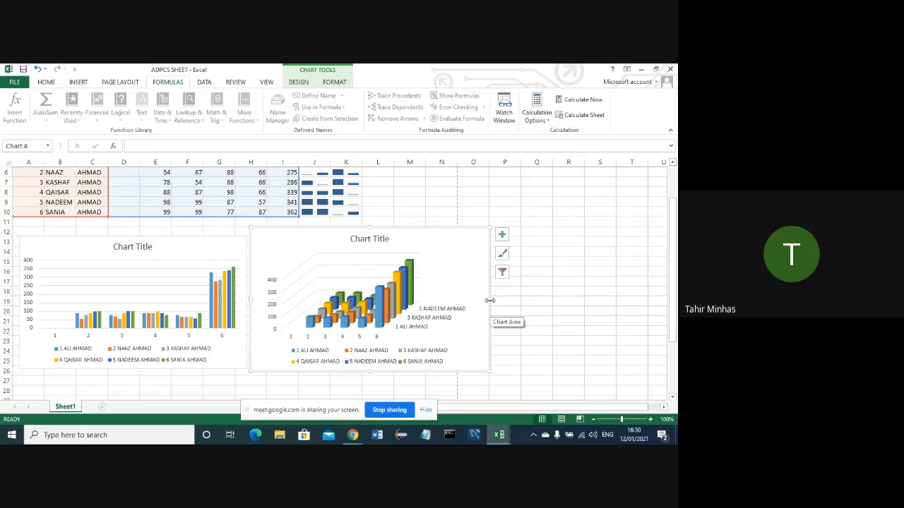
pyautogui.moveTo(489, 300); pyautogui.dragTo(463, 303)
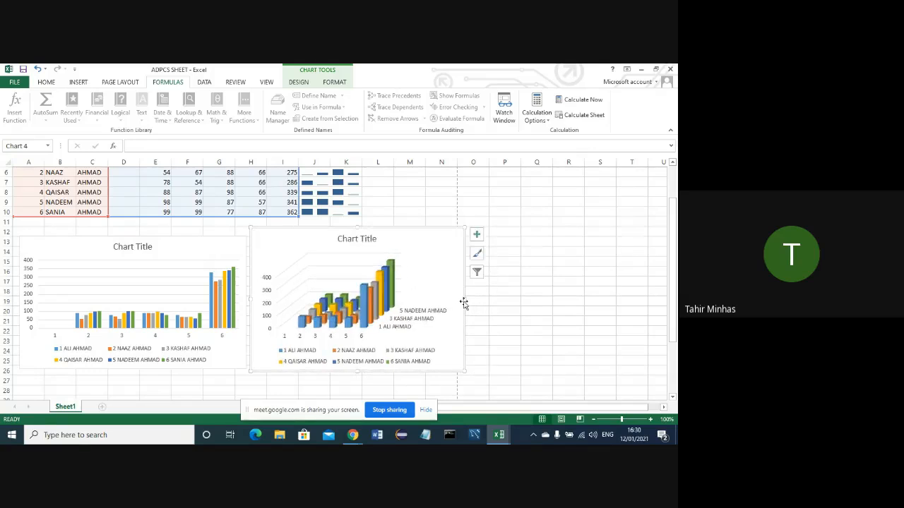
pyautogui.moveTo(463, 298); pyautogui.dragTo(457, 299)
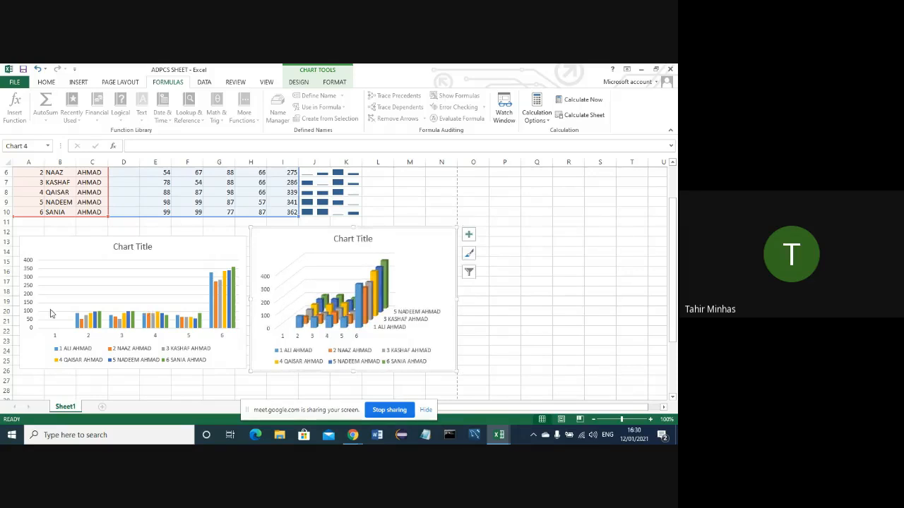
# - Narrow the 2-D column chart slightly, and shift both charts left so the 3-D chart ends clear of the page break after column N
pyautogui.click(81, 279)
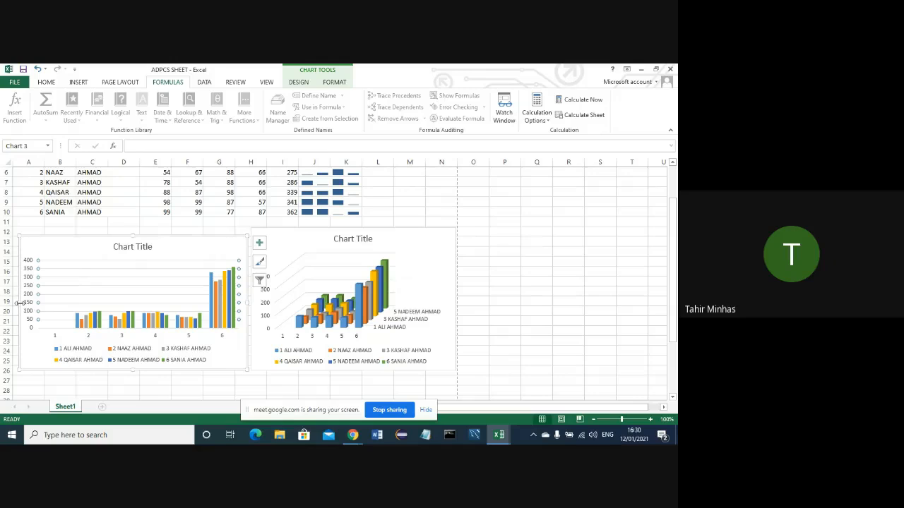
pyautogui.moveTo(18, 303); pyautogui.dragTo(29, 303)
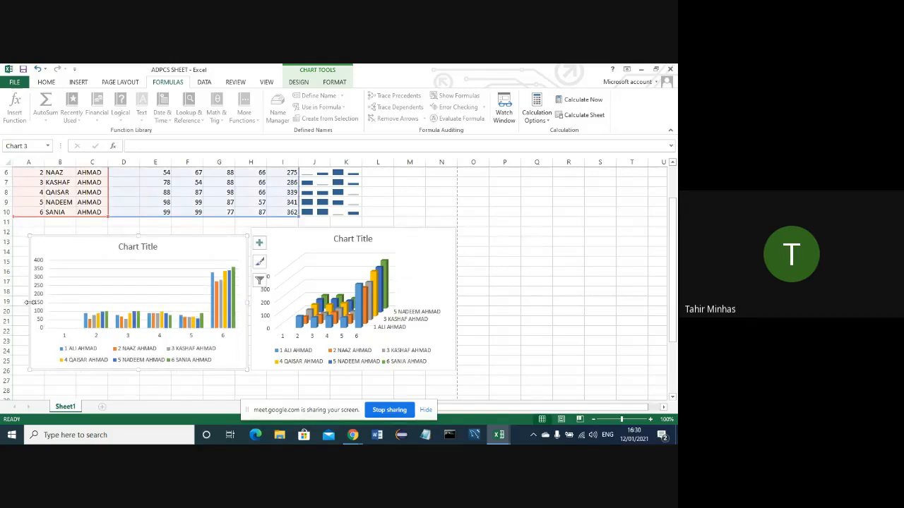
pyautogui.moveTo(54, 254); pyautogui.dragTo(45, 253)
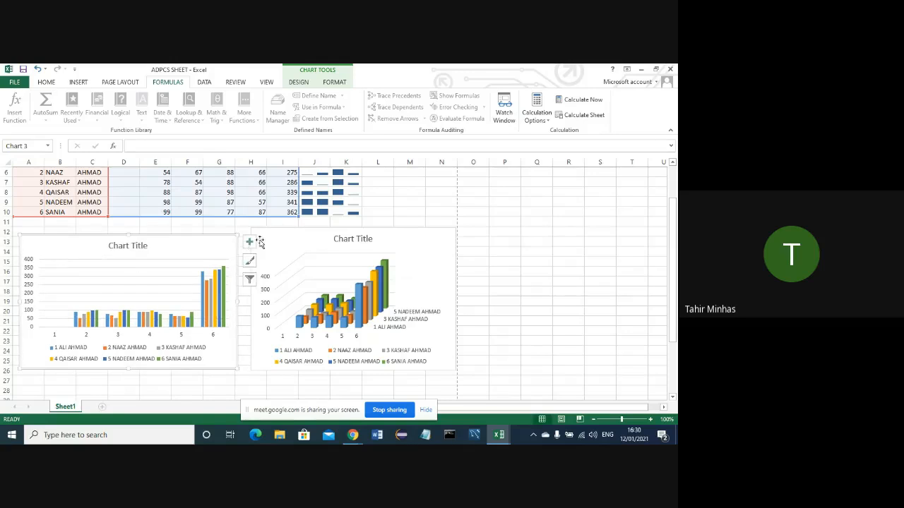
pyautogui.moveTo(281, 244); pyautogui.dragTo(274, 244)
pyautogui.moveTo(275, 244); pyautogui.dragTo(272, 243)
pyautogui.click(508, 258)
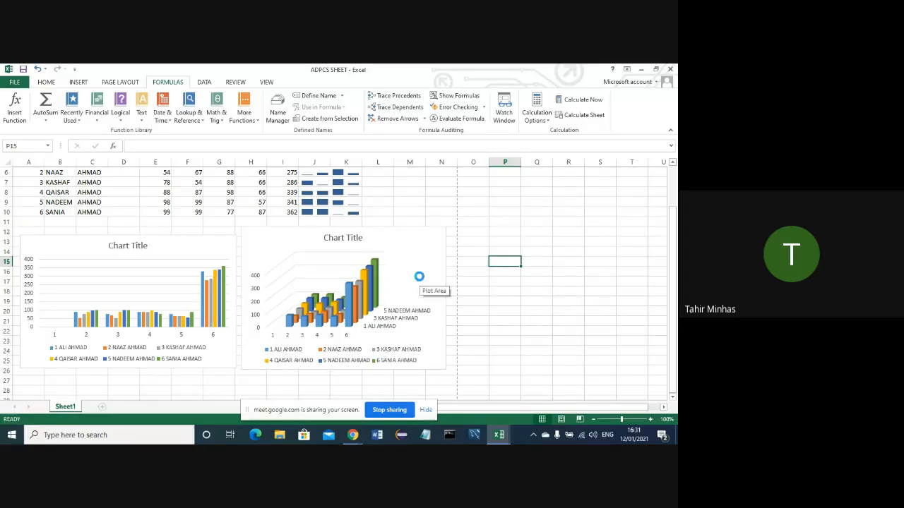
# - Print the result sheet with Microsoft Print to PDF and save the output on the Desktop as EXCEL CHARTS
pyautogui.hotkey('ctrl', 'p')
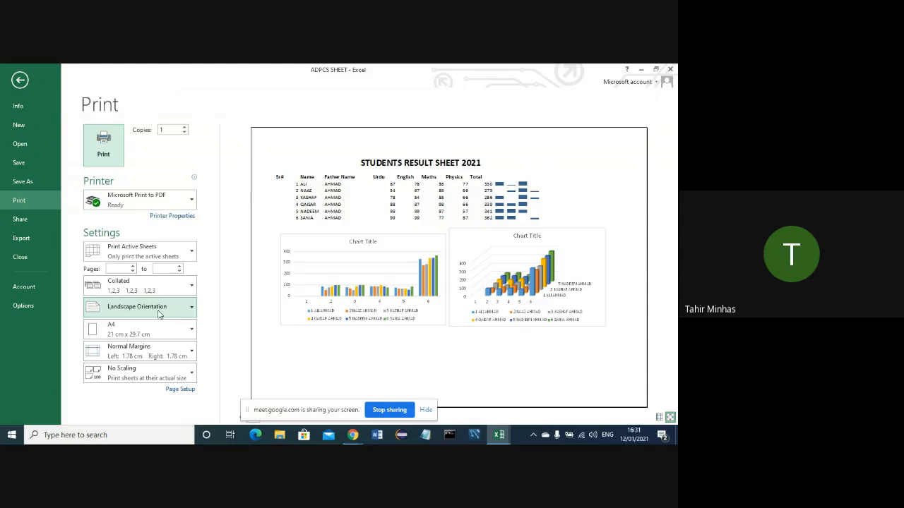
pyautogui.click(106, 152)
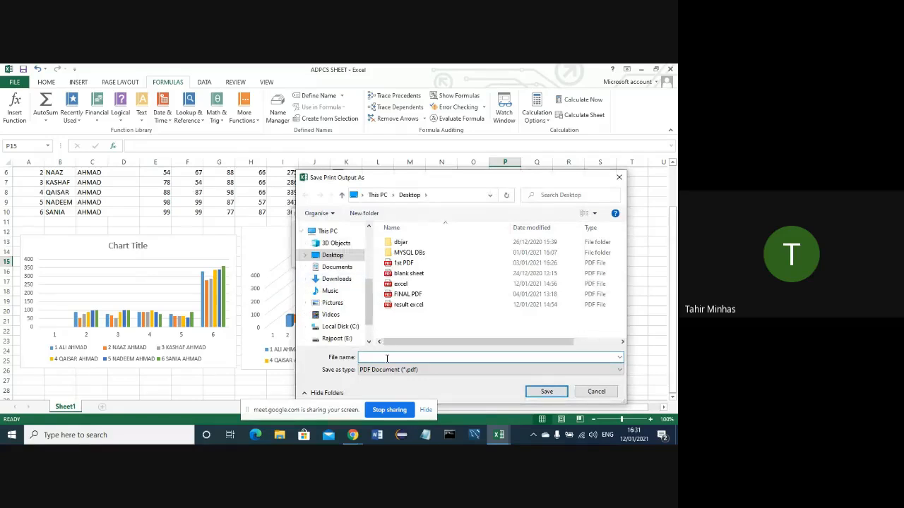
pyautogui.write('ADP')
pyautogui.press('BackSpace')
pyautogui.press('BackSpace')
pyautogui.press('BackSpace')
pyautogui.write('EXC')
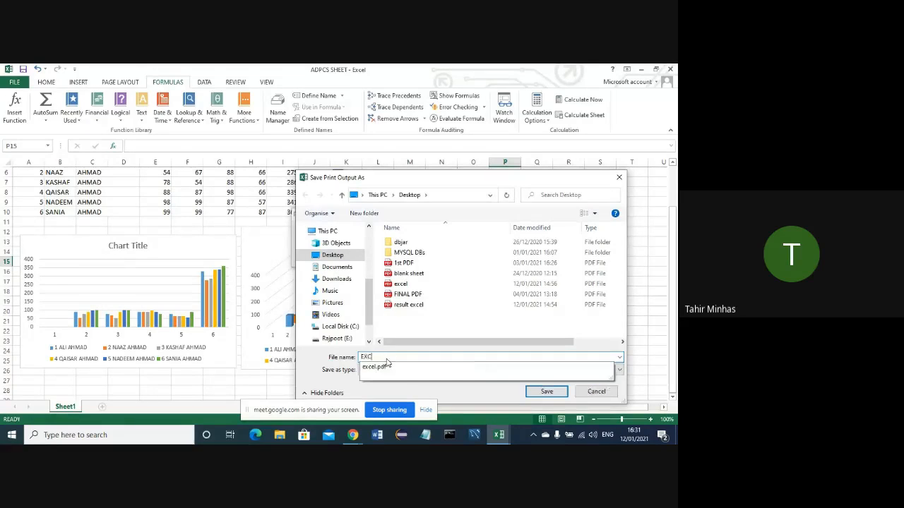
pyautogui.write('EL ')
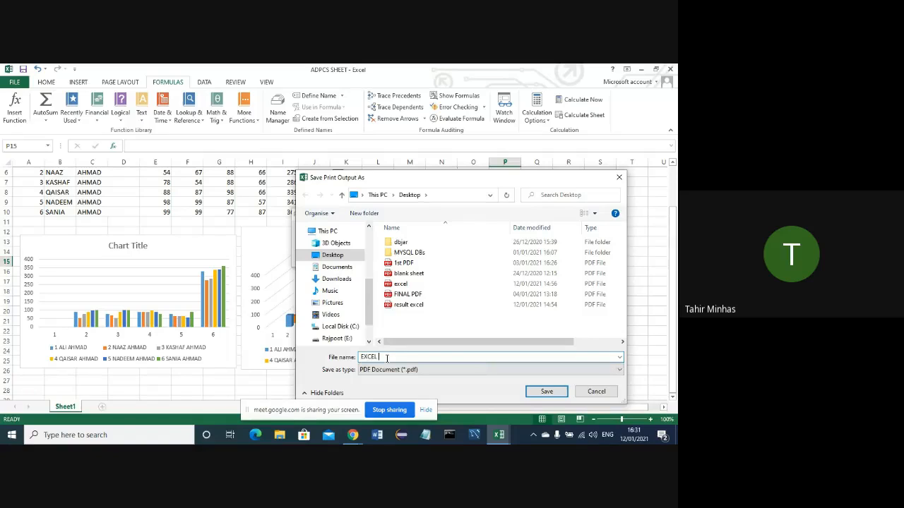
pyautogui.write('CHARTS')
pyautogui.click(543, 391)
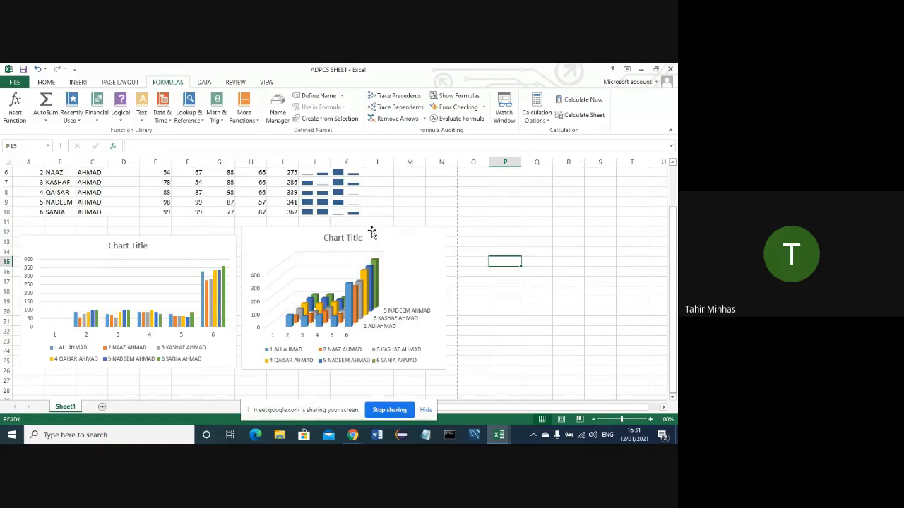
# - Close the ADPCS SHEET workbook and open the EXCEL CHARTS PDF from the desktop to review the printed table and charts
pyautogui.click(670, 68)
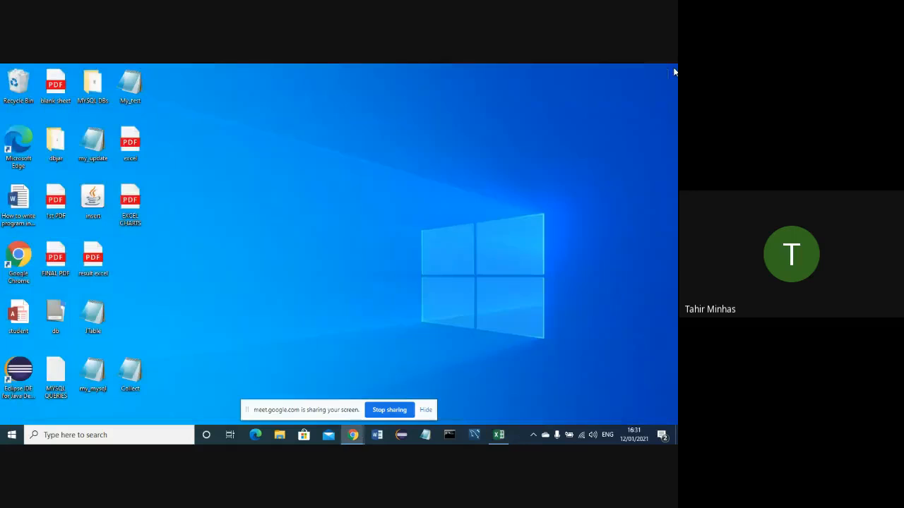
pyautogui.doubleClick(131, 202)
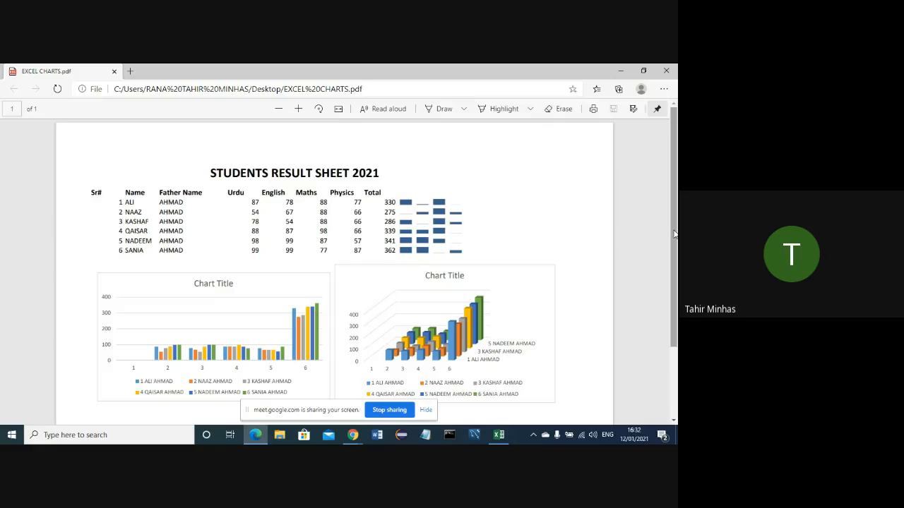
pyautogui.moveTo(674, 235); pyautogui.dragTo(676, 256)
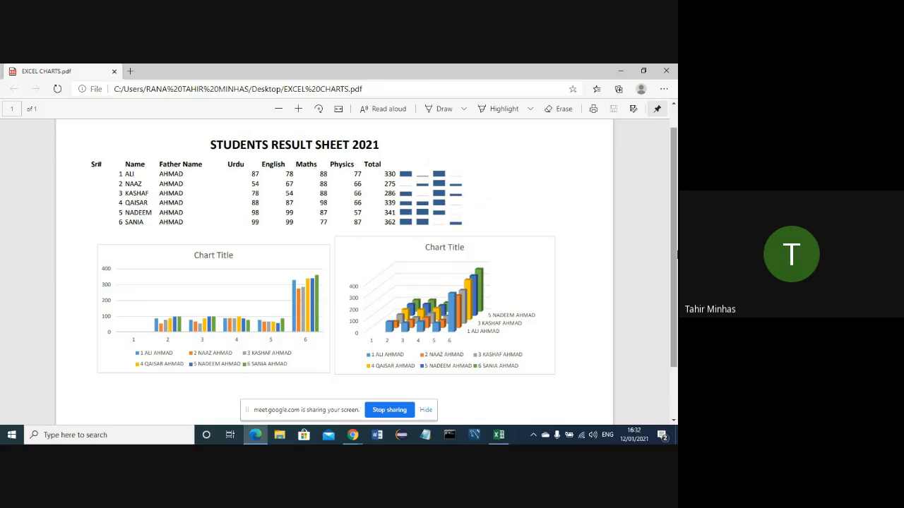
pyautogui.moveTo(674, 256)
pyautogui.mouseDown()
pyautogui.moveTo(673, 264)
pyautogui.moveTo(670, 250)
pyautogui.moveTo(668, 257)
pyautogui.mouseUp()
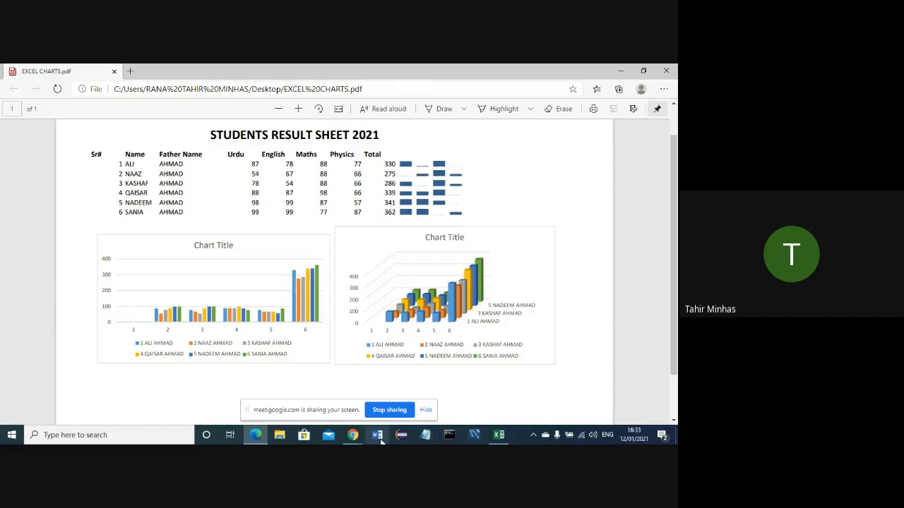
# - Switch to the Google Meet call in Chrome, and close the average sum workbook still open in Excel
pyautogui.moveTo(346, 439)
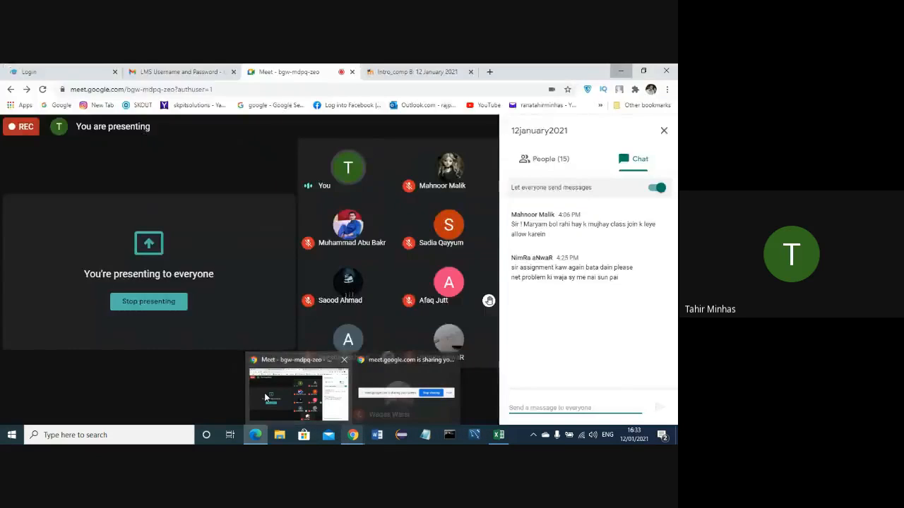
pyautogui.click(265, 397)
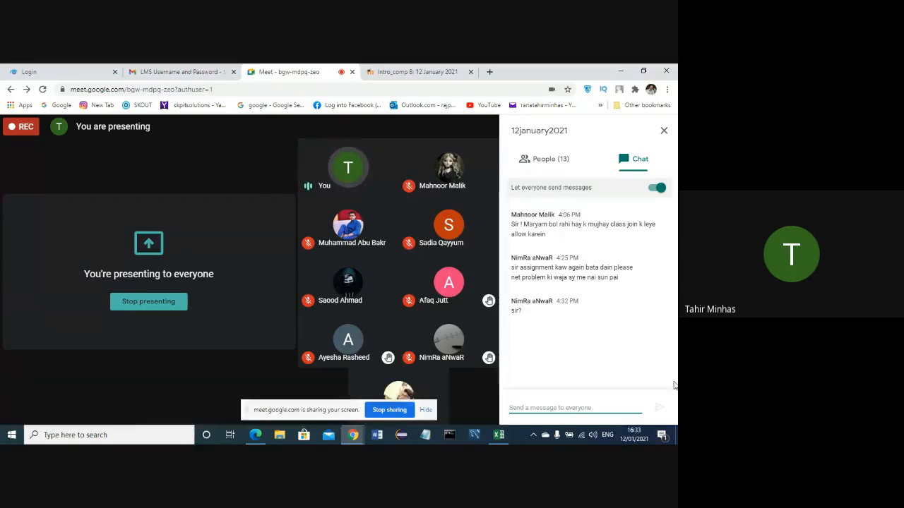
pyautogui.moveTo(490, 420)
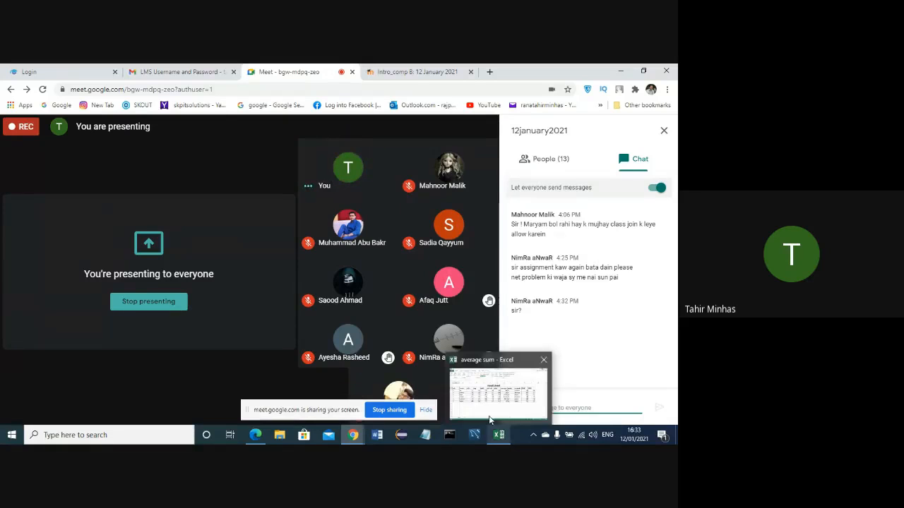
pyautogui.click(481, 390)
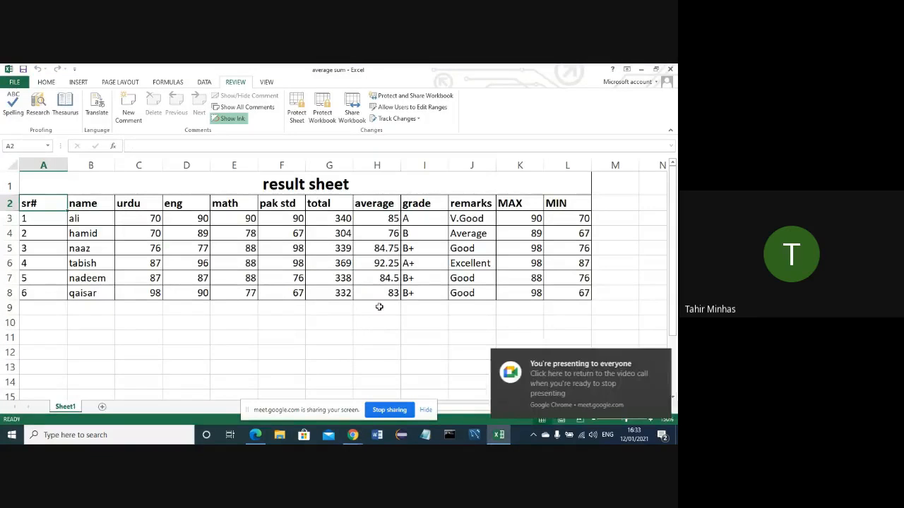
pyautogui.click(669, 72)
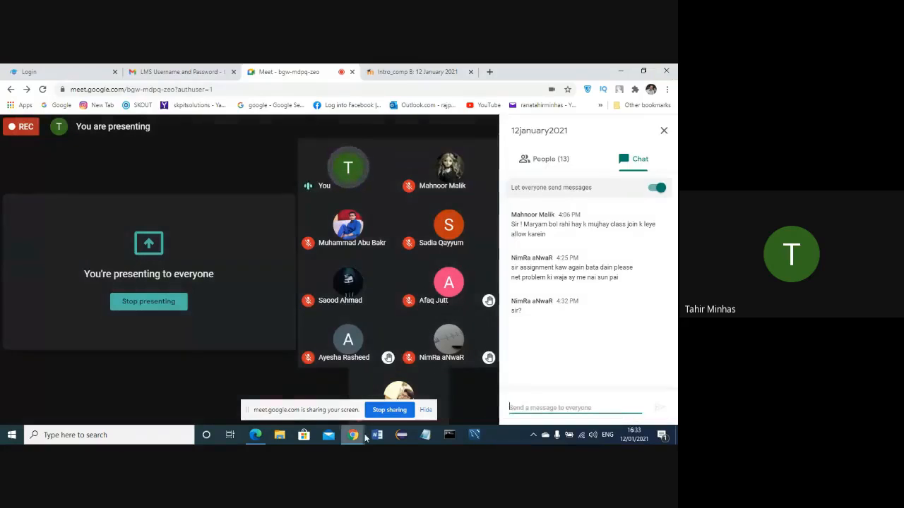
# - Stop sharing the screen in the Google Meet call
pyautogui.moveTo(356, 436)
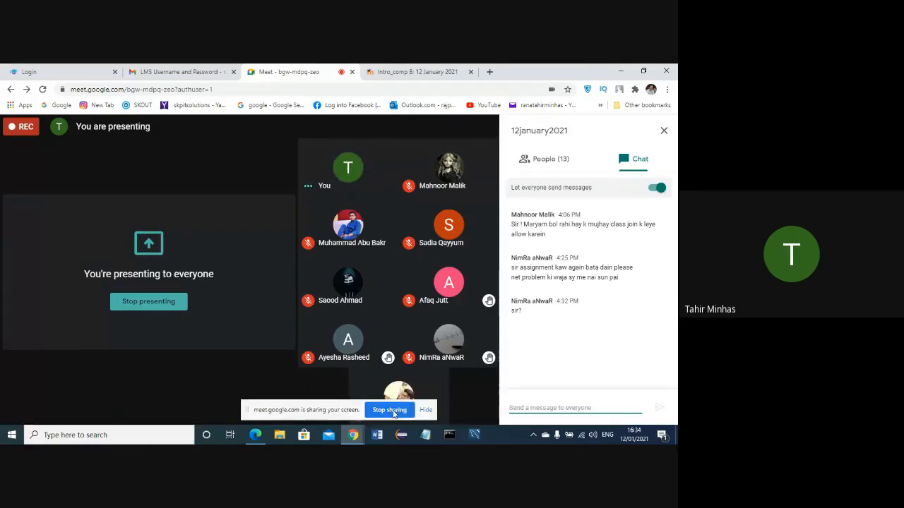
pyautogui.click(393, 414)
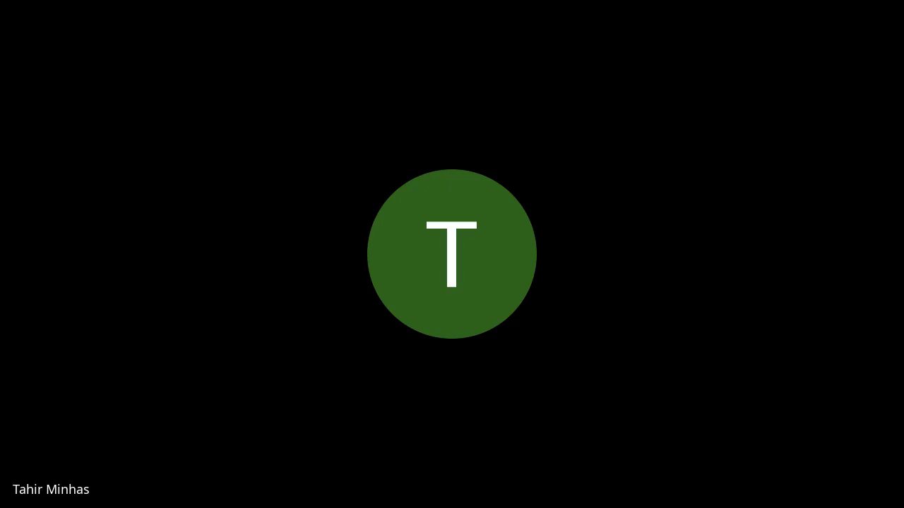